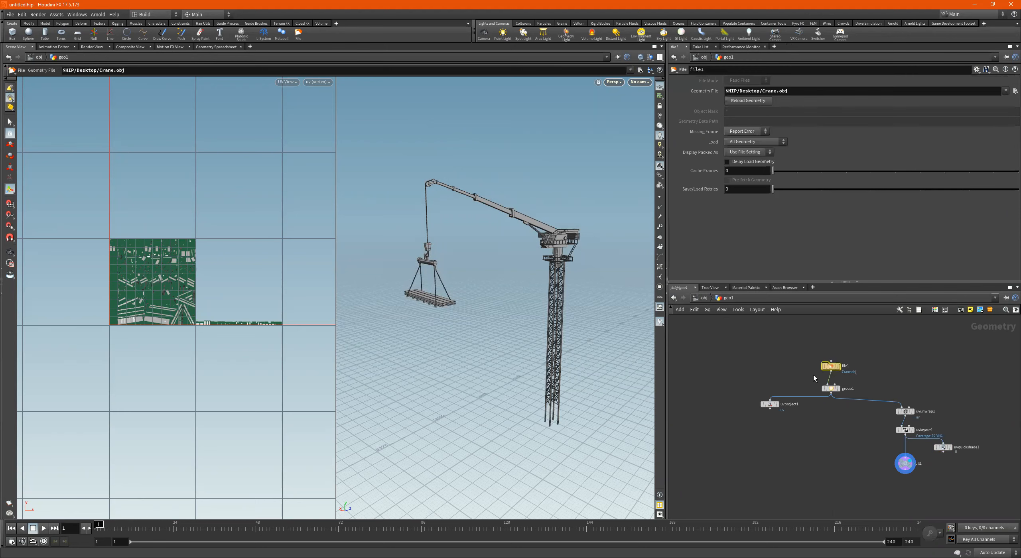
# Step: Delete the old geo1 object at the object level and add a new Geometry object in its place
pyautogui.click(702, 298)
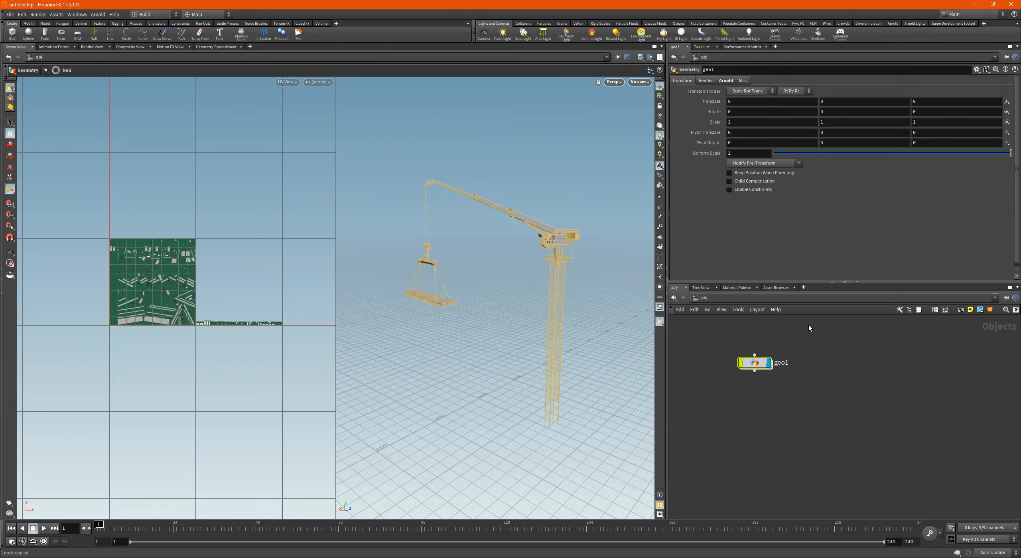
pyautogui.press('Delete')
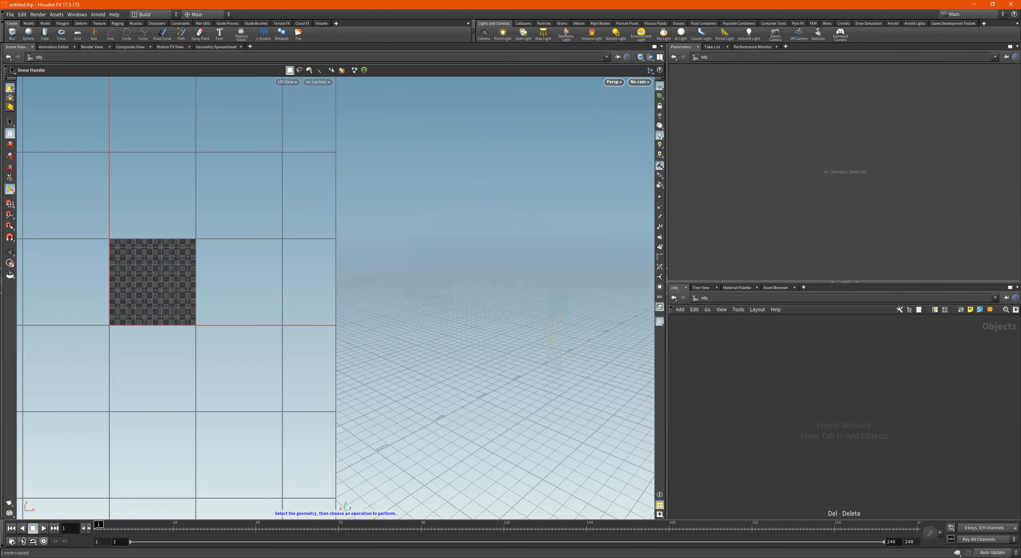
pyautogui.press('Tab')
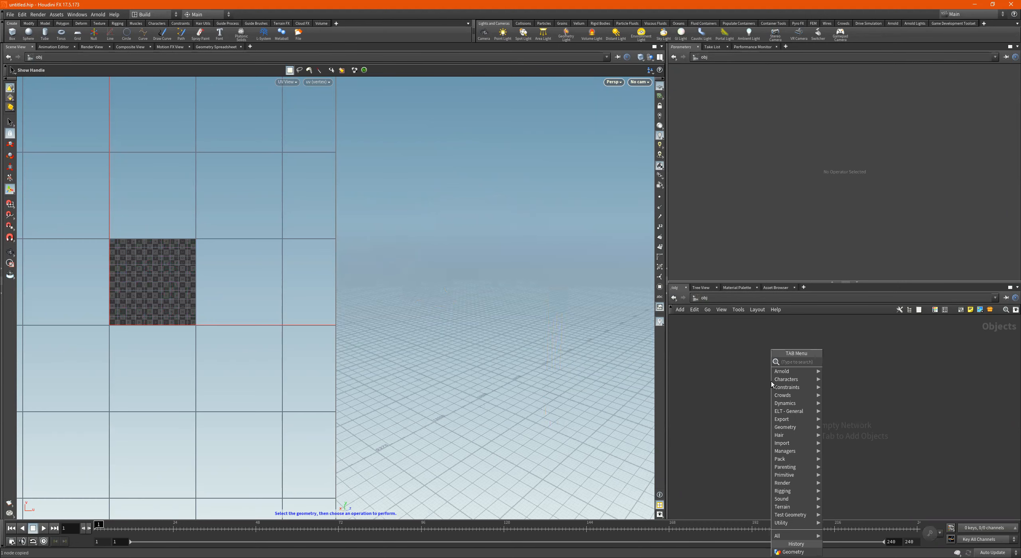
pyautogui.write('geo')
pyautogui.press('Return')
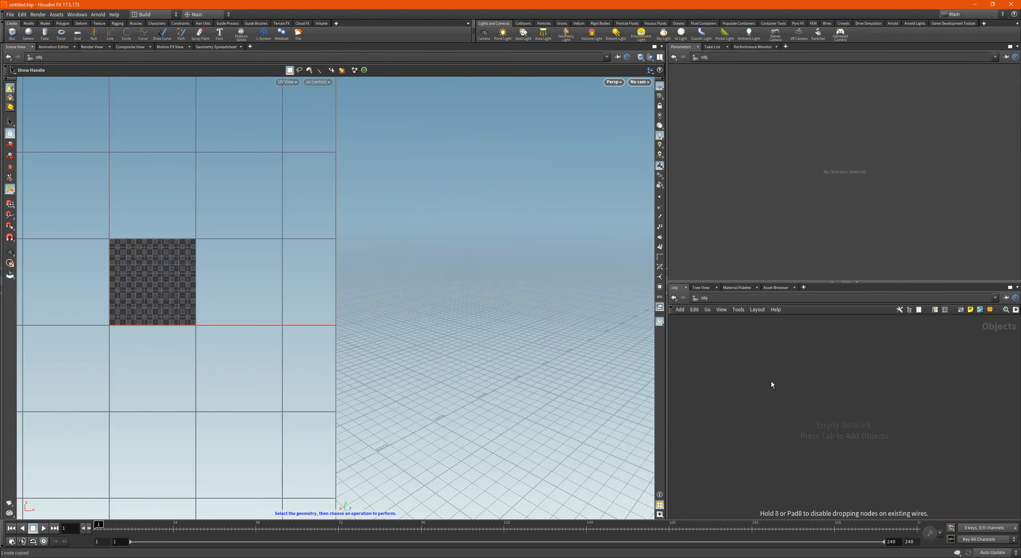
pyautogui.click(771, 382)
# Step: Rename the new geometry object as CraneGeo
pyautogui.doubleClick(804, 382)
pyautogui.click(793, 382)
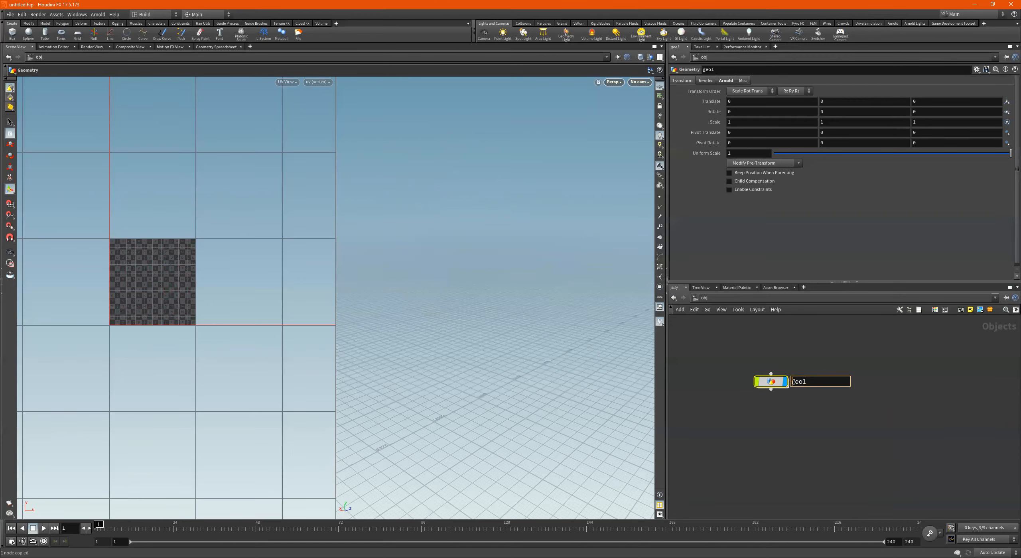
pyautogui.write('cRANE')
pyautogui.write('rane')
pyautogui.press('Delete')
pyautogui.write('G')
pyautogui.press('BackSpace')
pyautogui.press('Return')
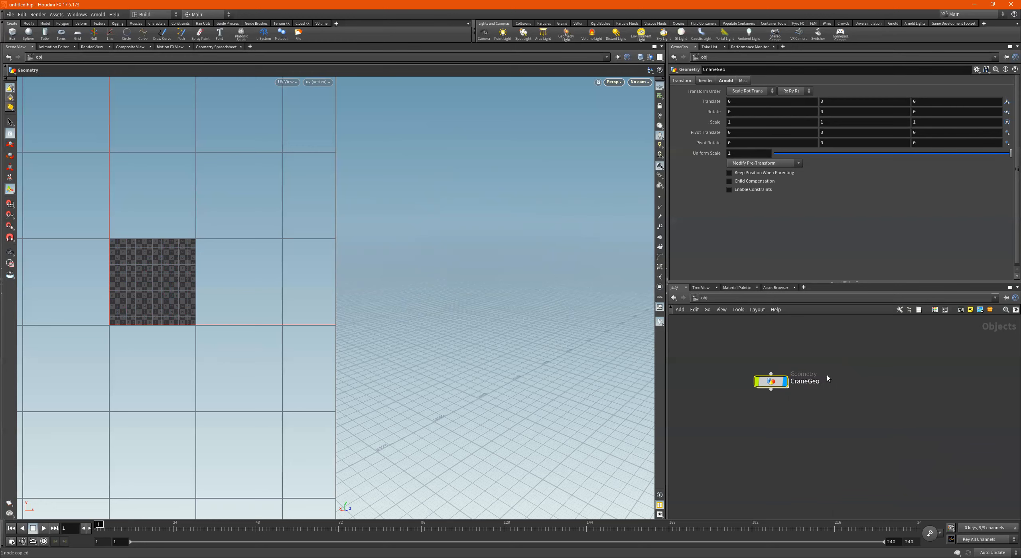
# Step: Inside CraneGeo, paste the copied File node that loads Crane.obj and keep it instead of a newly added default File node
pyautogui.press('i')
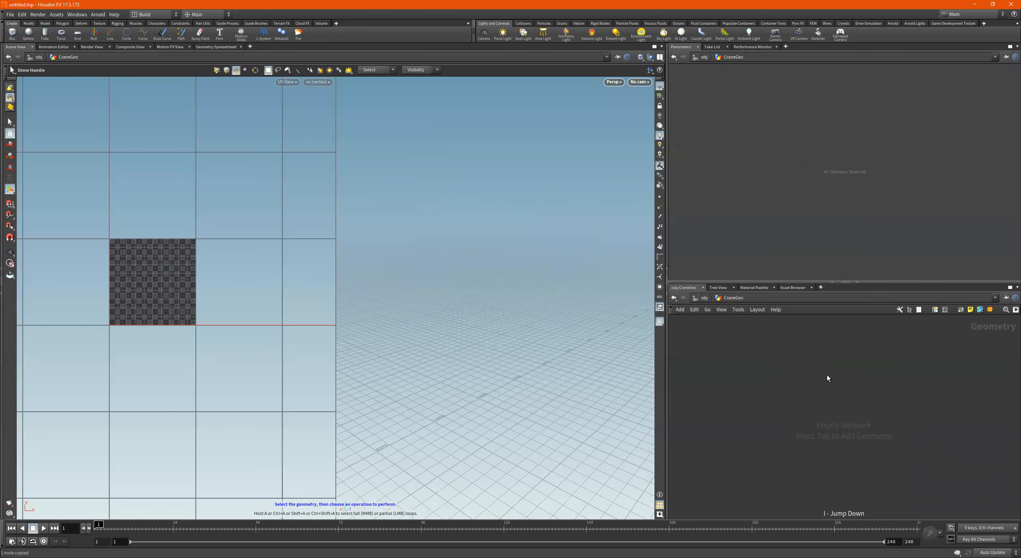
pyautogui.press('Tab')
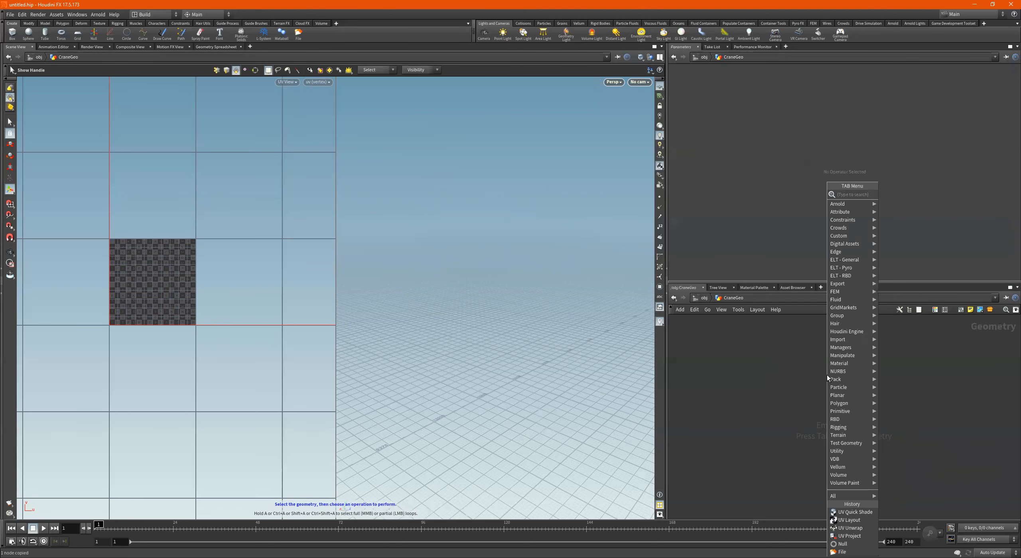
pyautogui.write('file')
pyautogui.press('Return')
pyautogui.hotkey('ctrl', 'v')
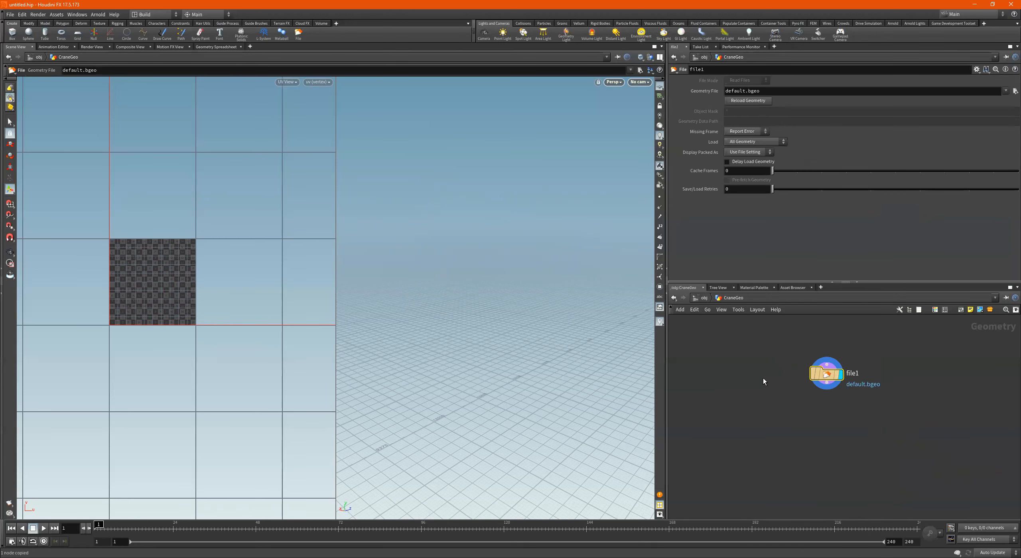
pyautogui.moveTo(859, 332); pyautogui.dragTo(839, 401)
pyautogui.press('Delete')
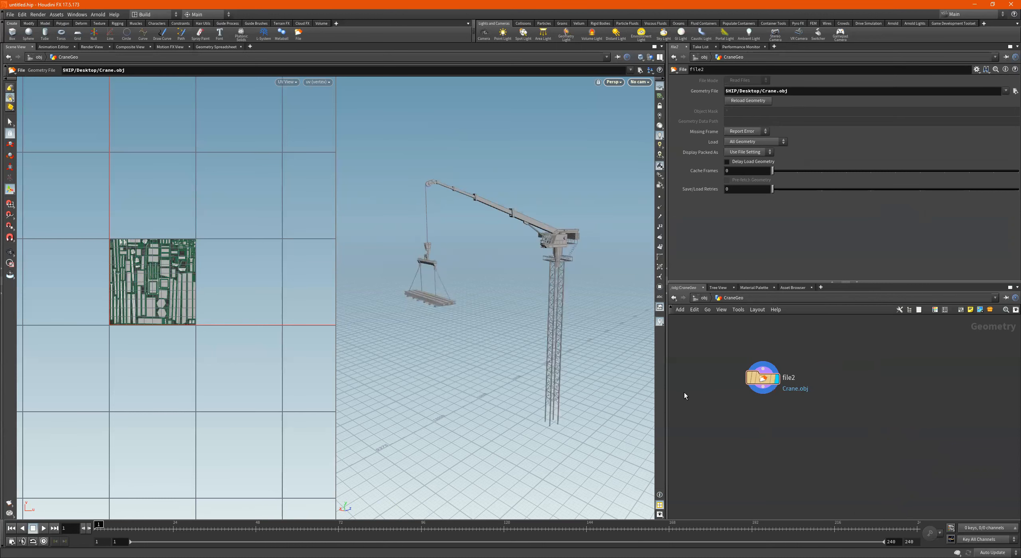
# Step: Add a UV Quick Shade node, connect the Crane.obj file node to its input and display it
pyautogui.scroll(2, 148, 279)
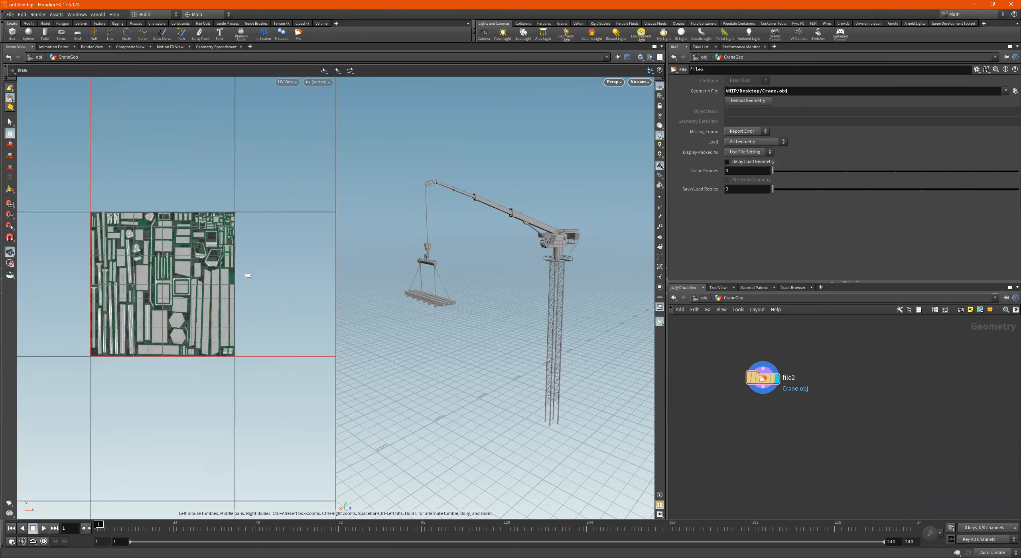
pyautogui.scroll(1, 204, 275)
pyautogui.scroll(2, 240, 260)
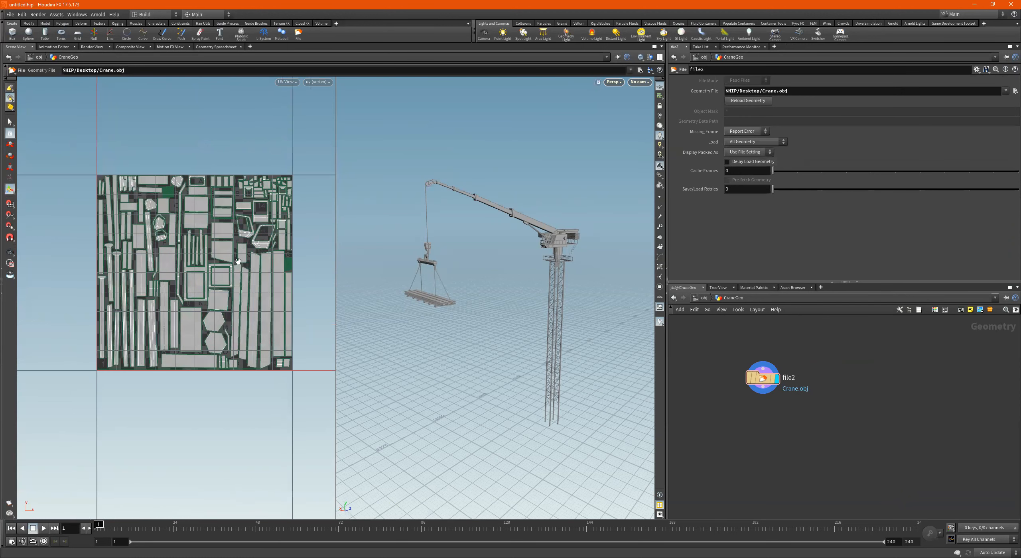
pyautogui.press('Return')
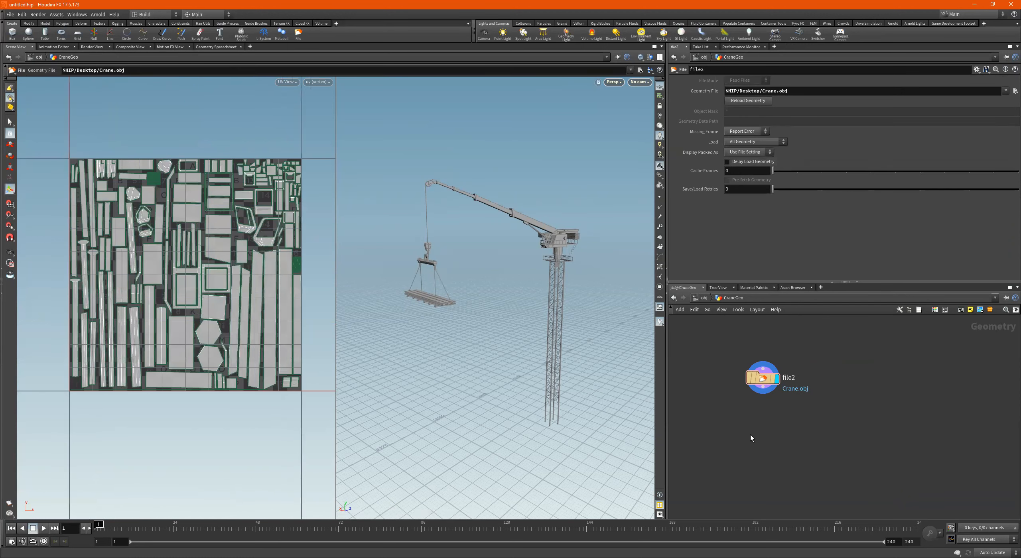
pyautogui.press('Tab')
pyautogui.write('uvqu')
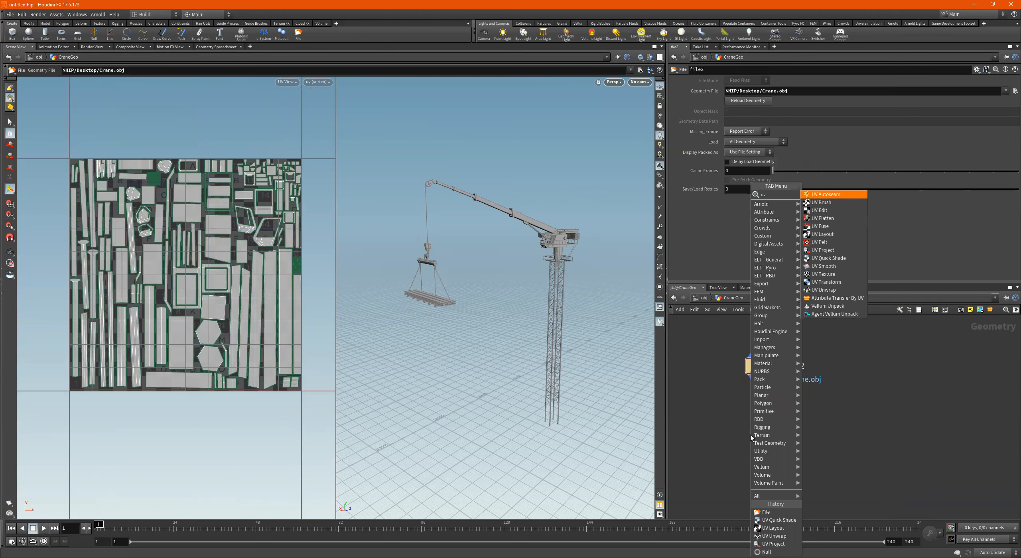
pyautogui.press('Return')
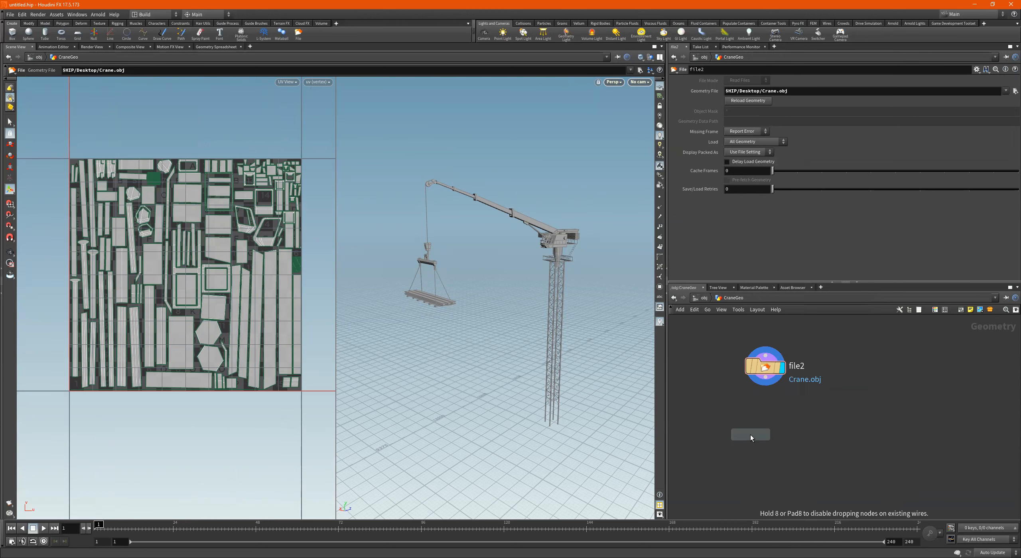
pyautogui.click(750, 434)
pyautogui.moveTo(765, 377); pyautogui.dragTo(738, 423)
pyautogui.click(767, 431)
# Step: Select a section of the mast's lattice bracing and examine the densely packed small islands in the UV layout
pyautogui.keyDown('alt'); pyautogui.moveTo(448, 212); pyautogui.dragTo(547, 230, button='right'); pyautogui.keyUp('alt')
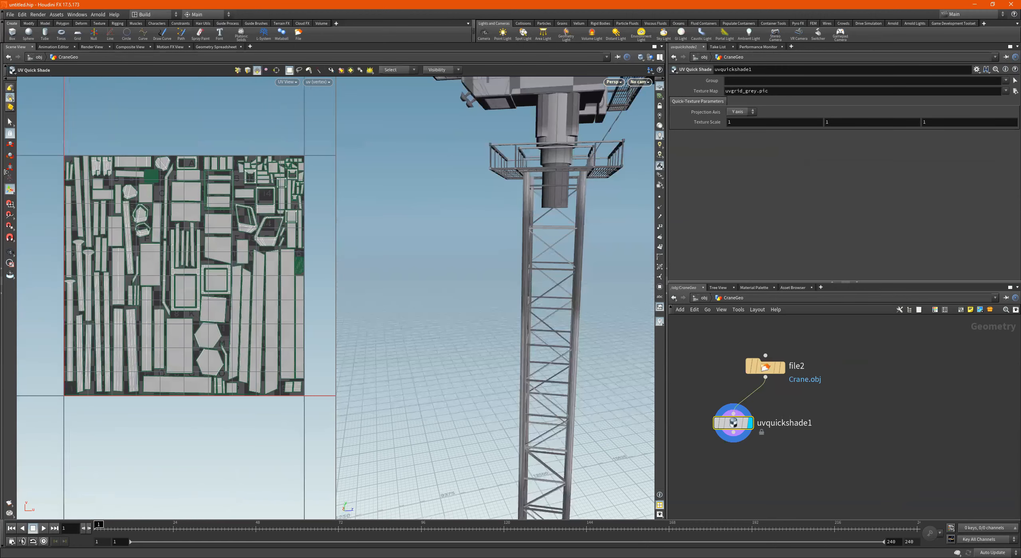
pyautogui.click(11, 122)
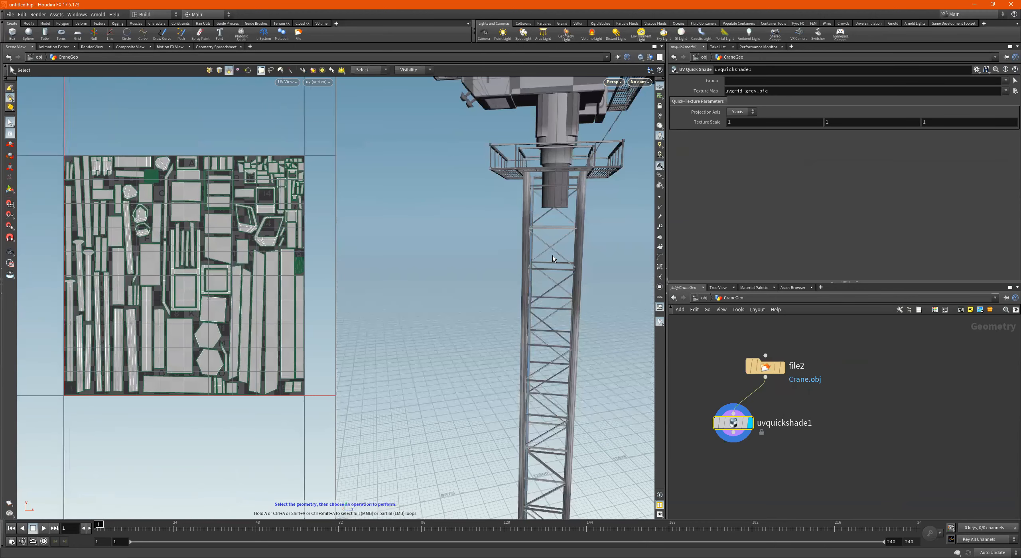
pyautogui.doubleClick(547, 371)
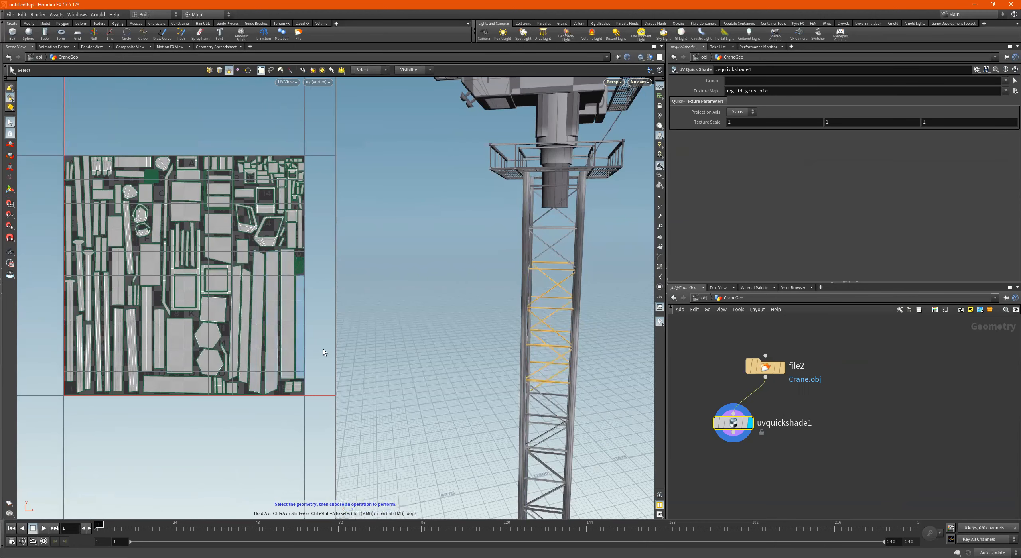
pyautogui.press('Escape')
pyautogui.scroll(5, 178, 191)
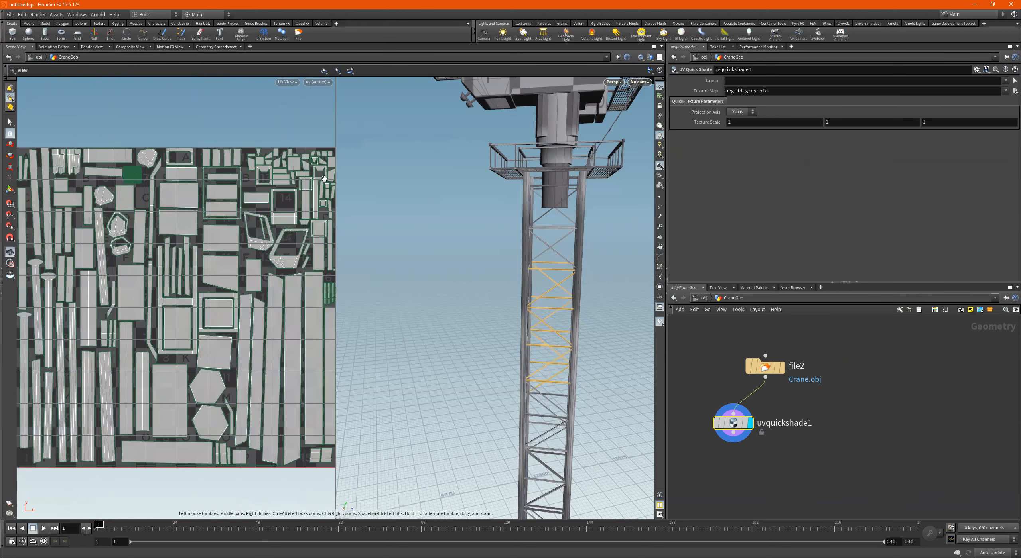
pyautogui.moveTo(129, 189); pyautogui.dragTo(192, 269, button='middle')
pyautogui.moveTo(161, 262); pyautogui.dragTo(393, 262, button='right')
pyautogui.moveTo(84, 218); pyautogui.dragTo(360, 249, button='right')
pyautogui.scroll(2, 265, 200)
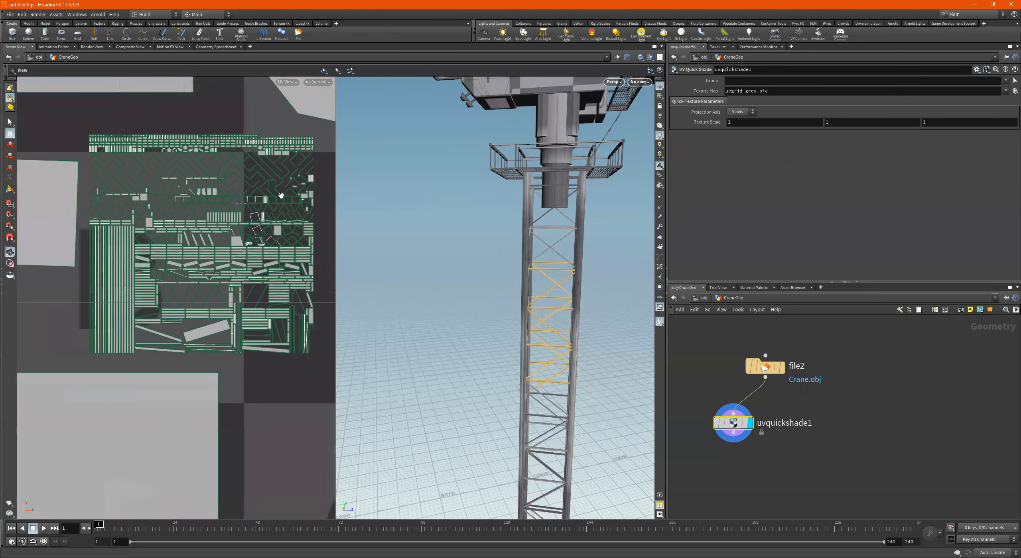
# Step: Box-select the cluster of tiny UV islands and examine which parts of the crane they belong to
pyautogui.press('s')
pyautogui.moveTo(325, 130); pyautogui.dragTo(75, 358)
pyautogui.keyDown('alt'); pyautogui.moveTo(545, 222); pyautogui.dragTo(370, 221, button='right'); pyautogui.keyUp('alt')
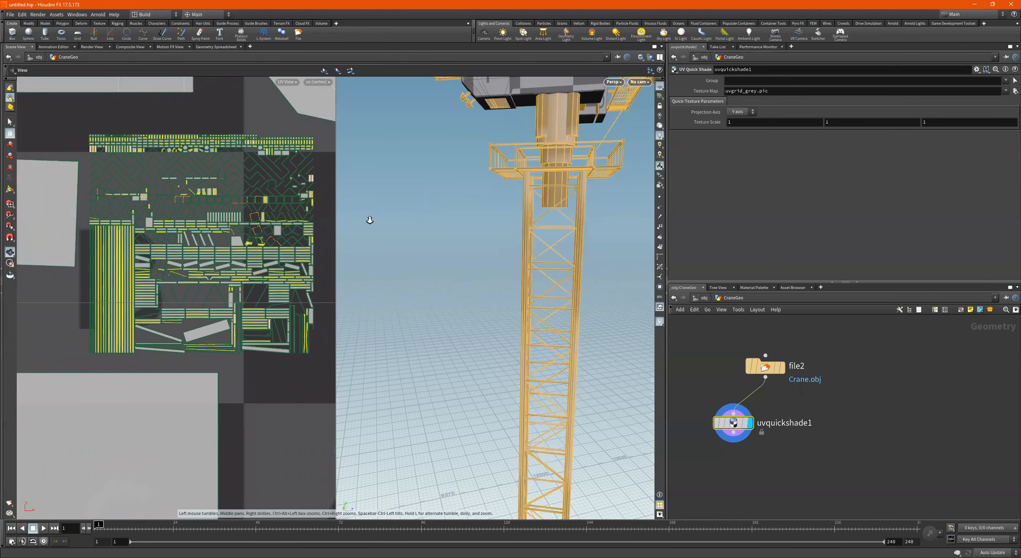
pyautogui.keyDown('alt'); pyautogui.moveTo(497, 218); pyautogui.dragTo(401, 223, button='right'); pyautogui.keyUp('alt')
pyautogui.moveTo(479, 236); pyautogui.dragTo(385, 251, button='right')
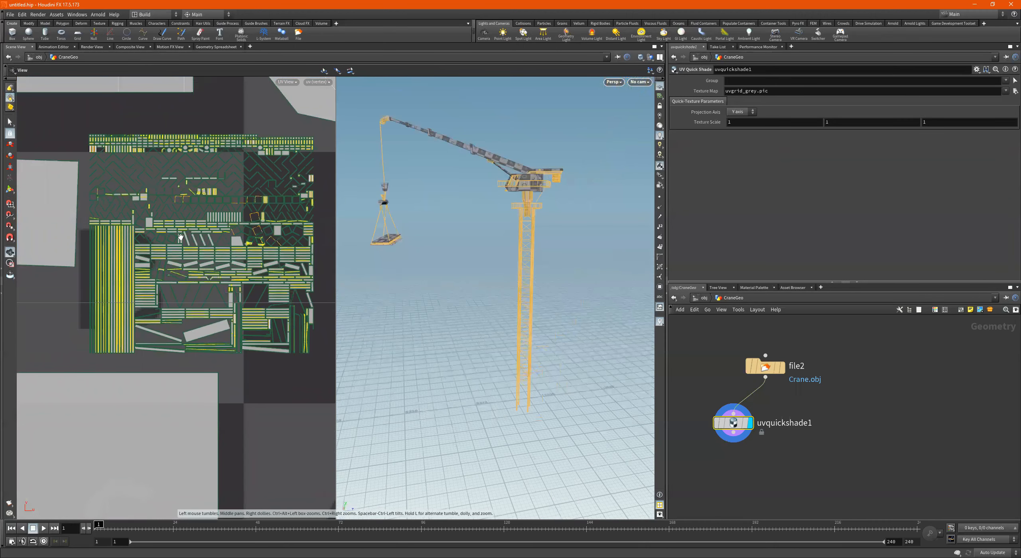
pyautogui.keyDown('alt'); pyautogui.moveTo(54, 262); pyautogui.dragTo(47, 262, button='right'); pyautogui.keyUp('alt')
pyautogui.keyDown('alt'); pyautogui.moveTo(173, 263); pyautogui.dragTo(157, 263, button='right'); pyautogui.keyUp('alt')
pyautogui.keyDown('alt'); pyautogui.moveTo(496, 263); pyautogui.dragTo(545, 268); pyautogui.keyUp('alt')
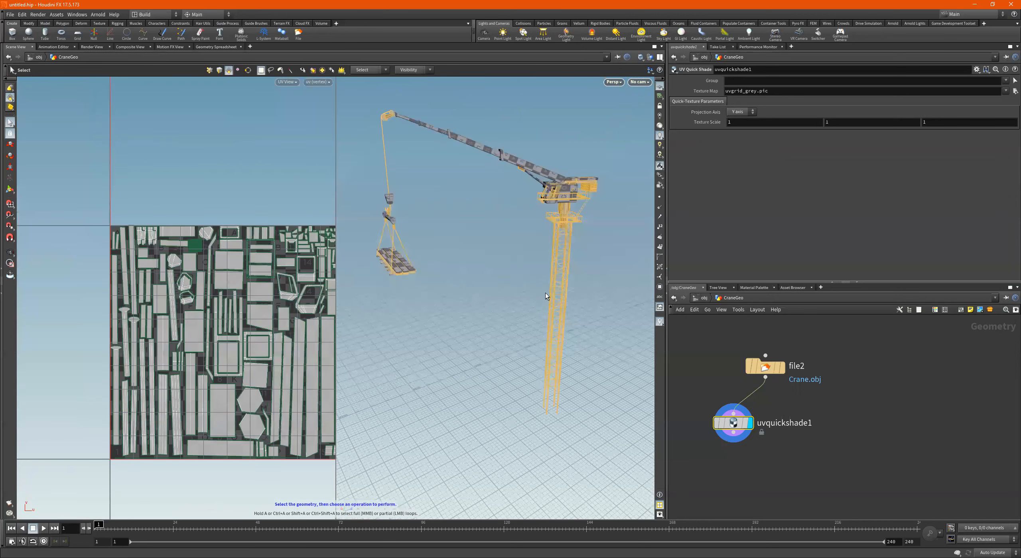
pyautogui.keyDown('alt'); pyautogui.moveTo(545, 294); pyautogui.dragTo(557, 281); pyautogui.keyUp('alt')
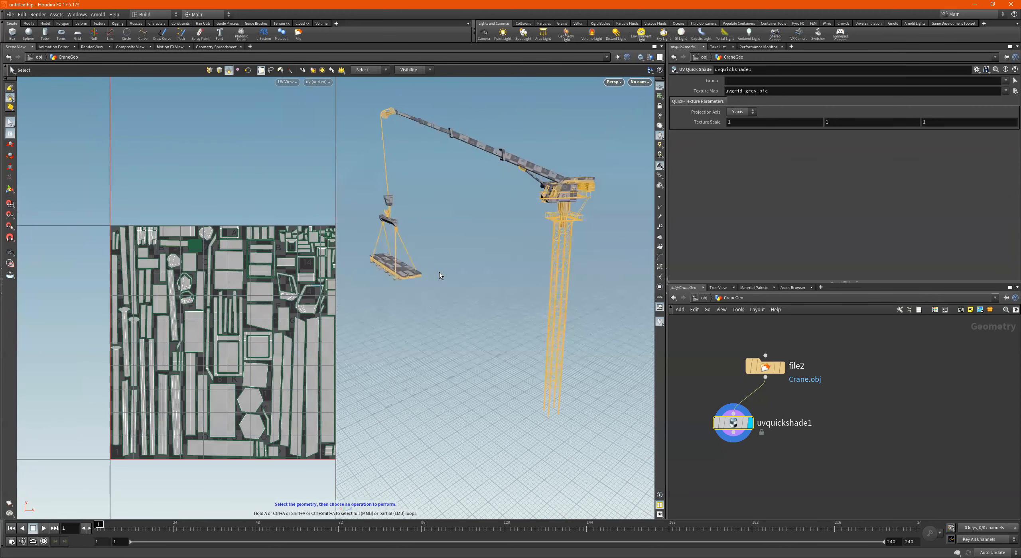
# Step: Move the Crane.obj file node further above the UV Quick Shade node and display the file node's output
pyautogui.click(793, 400)
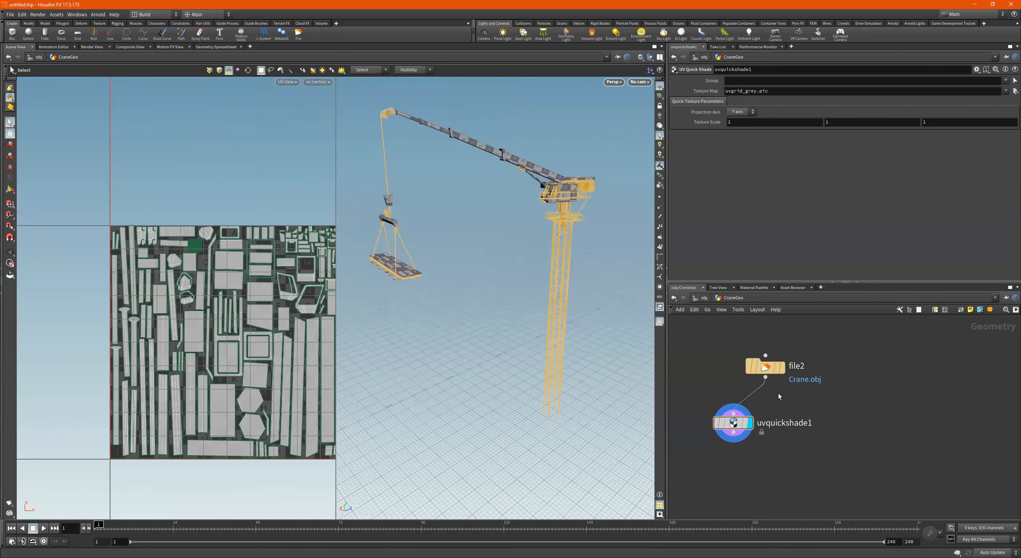
pyautogui.scroll(1, 780, 394)
pyautogui.moveTo(766, 363); pyautogui.dragTo(768, 351)
pyautogui.click(784, 352)
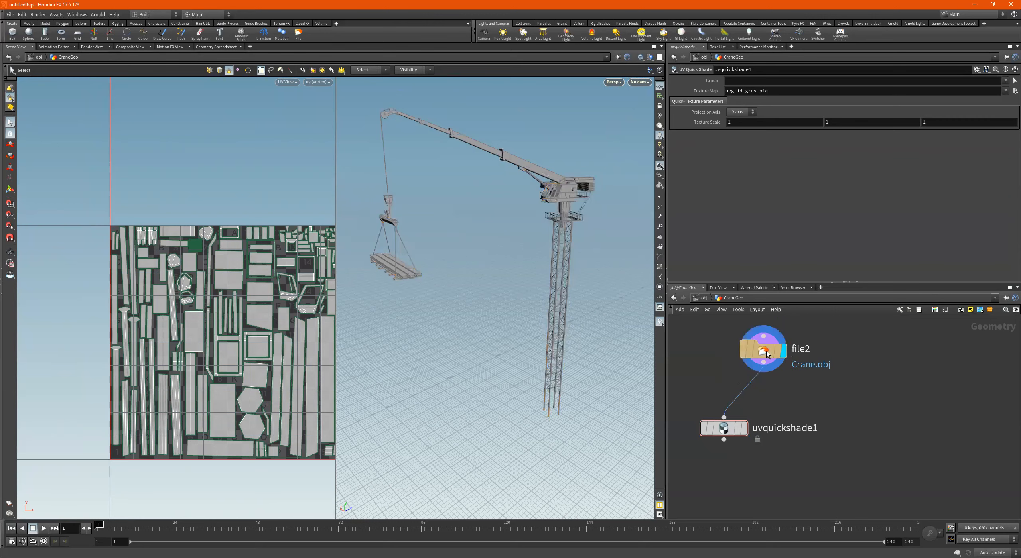
pyautogui.click(767, 354)
# Step: Insert an Attribute Delete node between the file node and UV Quick Shade, display it and align it under the file node
pyautogui.moveTo(815, 391); pyautogui.dragTo(820, 401, button='middle')
pyautogui.press('Tab')
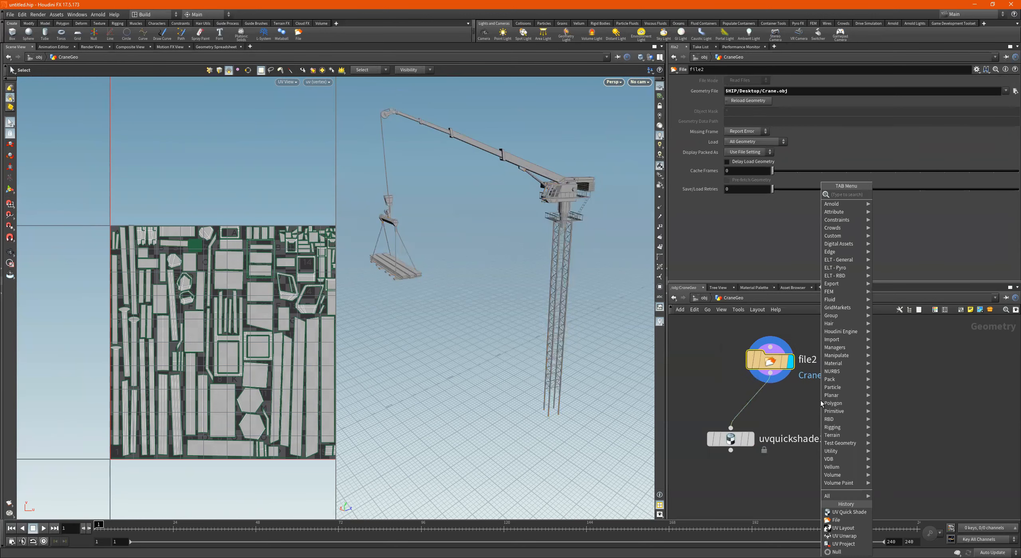
pyautogui.write('att')
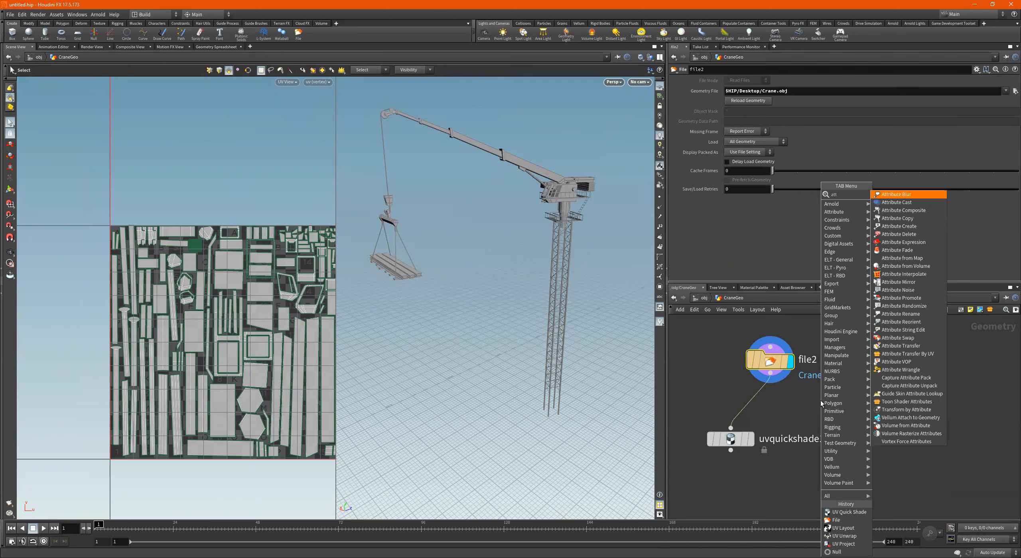
pyautogui.write('ri')
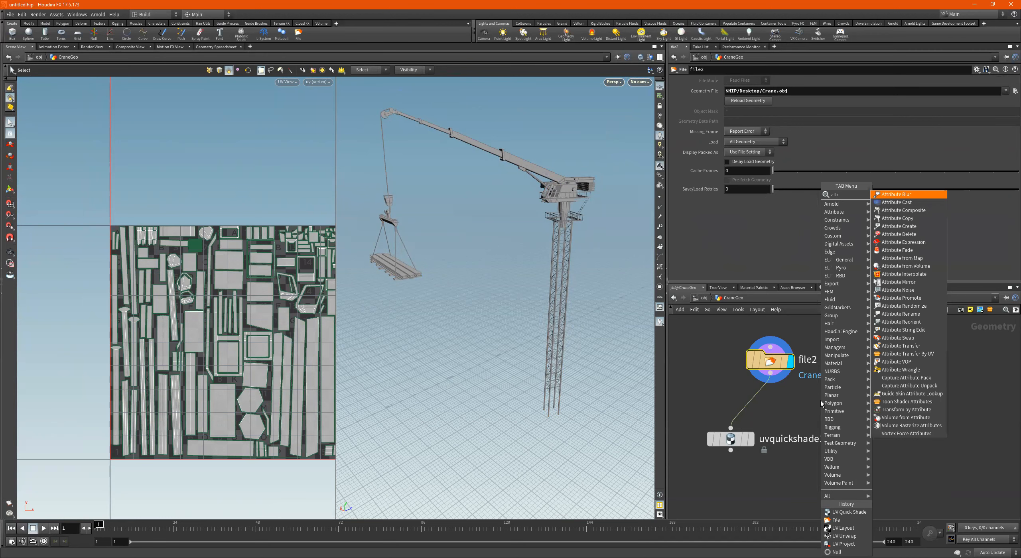
pyautogui.write('de')
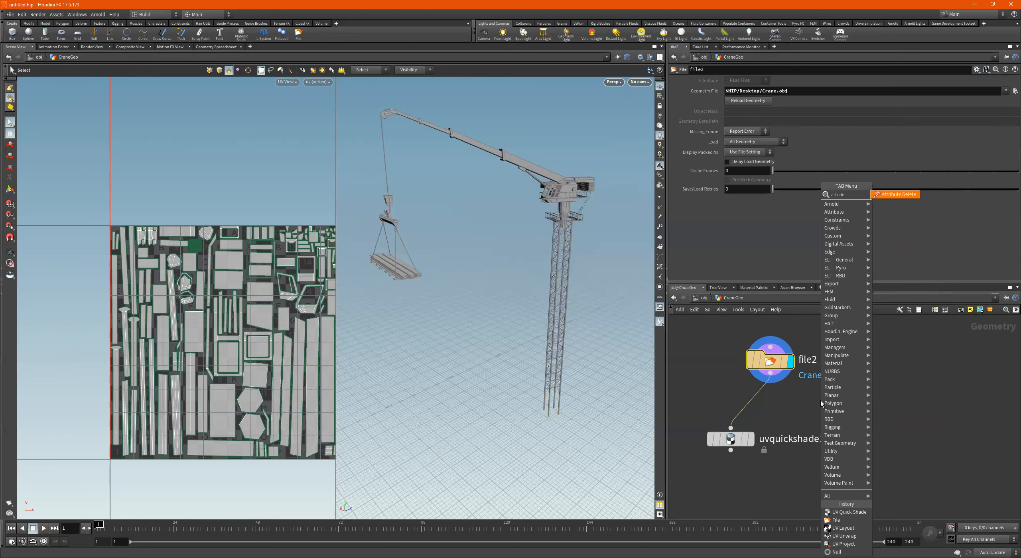
pyautogui.press('Return')
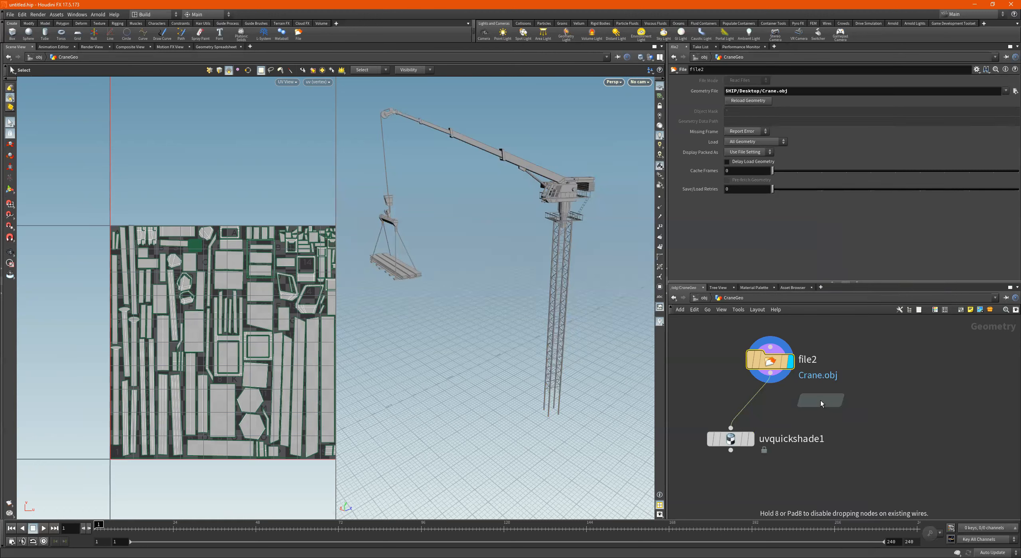
pyautogui.click(753, 397)
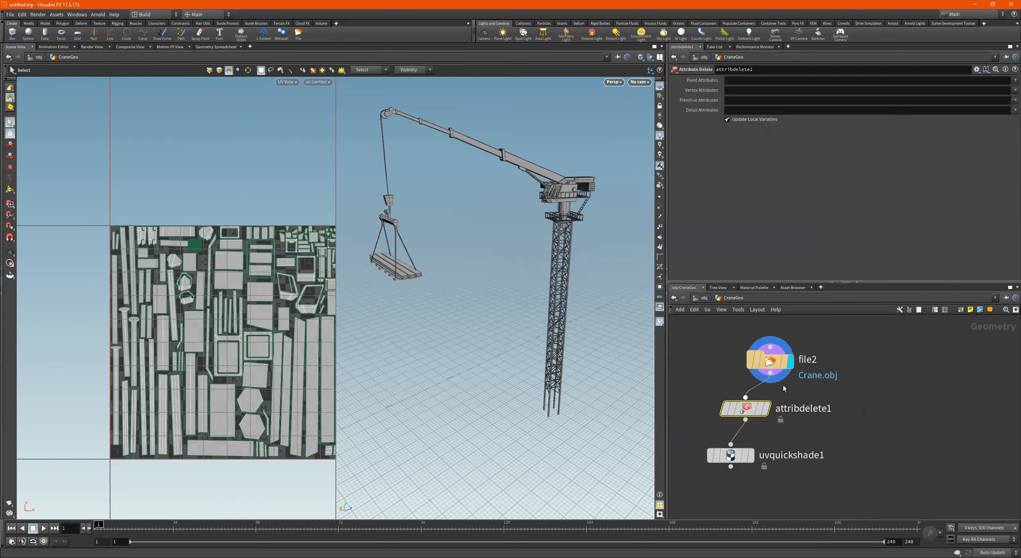
pyautogui.click(767, 409)
pyautogui.moveTo(752, 409); pyautogui.dragTo(777, 408)
# Step: Examine which point, vertex, primitive and detail attributes are available for removal in the Attribute Delete node
pyautogui.moveTo(816, 358)
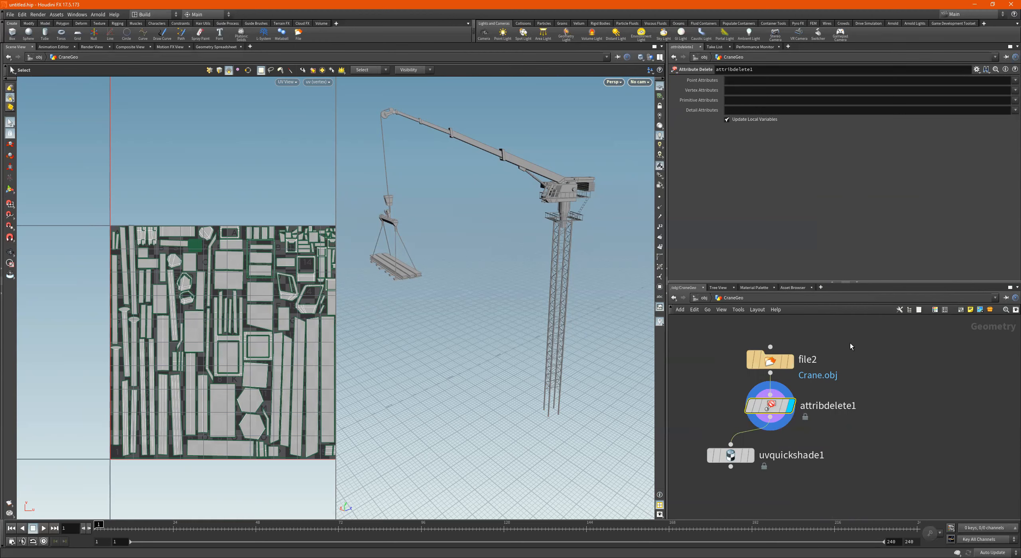
pyautogui.moveTo(758, 344); pyautogui.dragTo(718, 384)
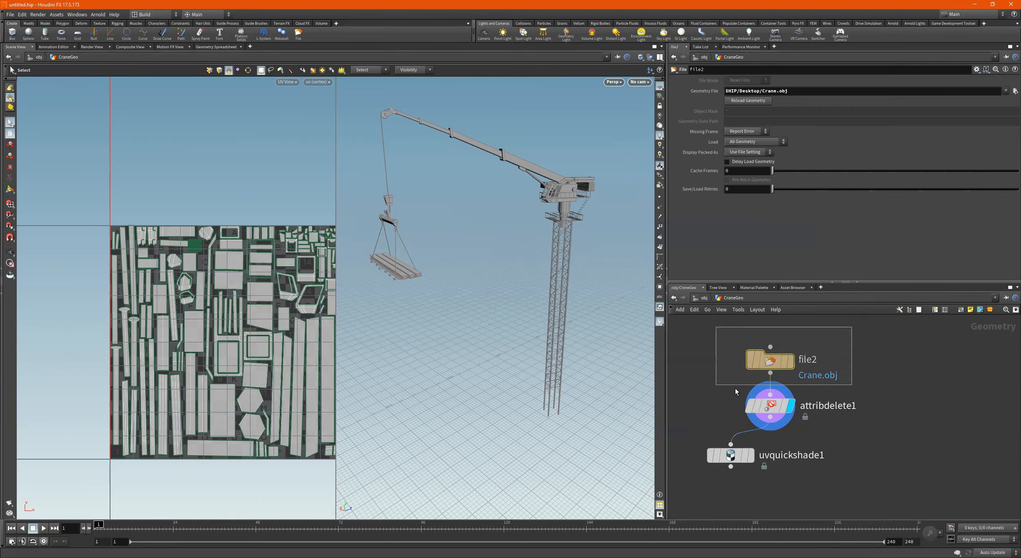
pyautogui.click(769, 406)
pyautogui.click(1015, 81)
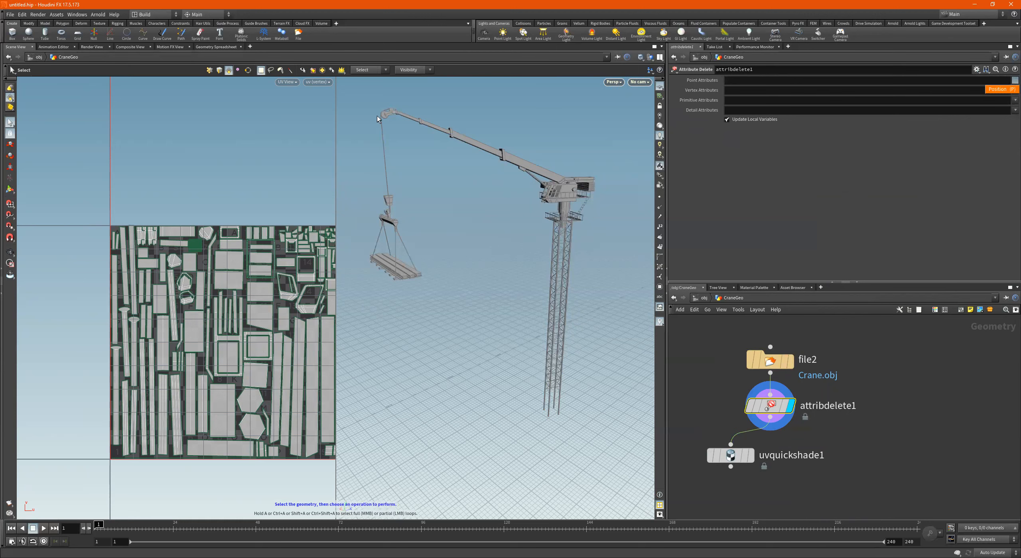
pyautogui.click(1011, 115)
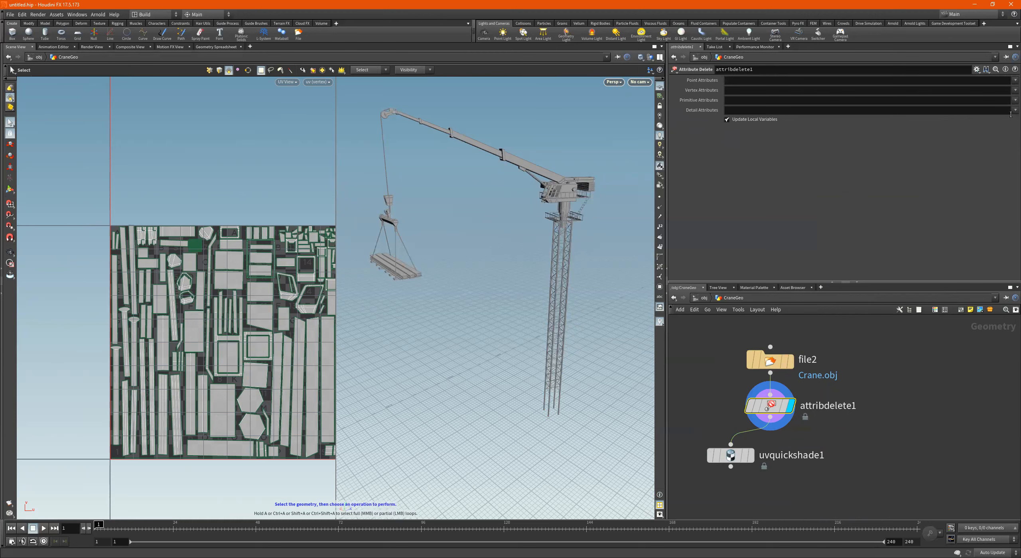
pyautogui.click(1013, 90)
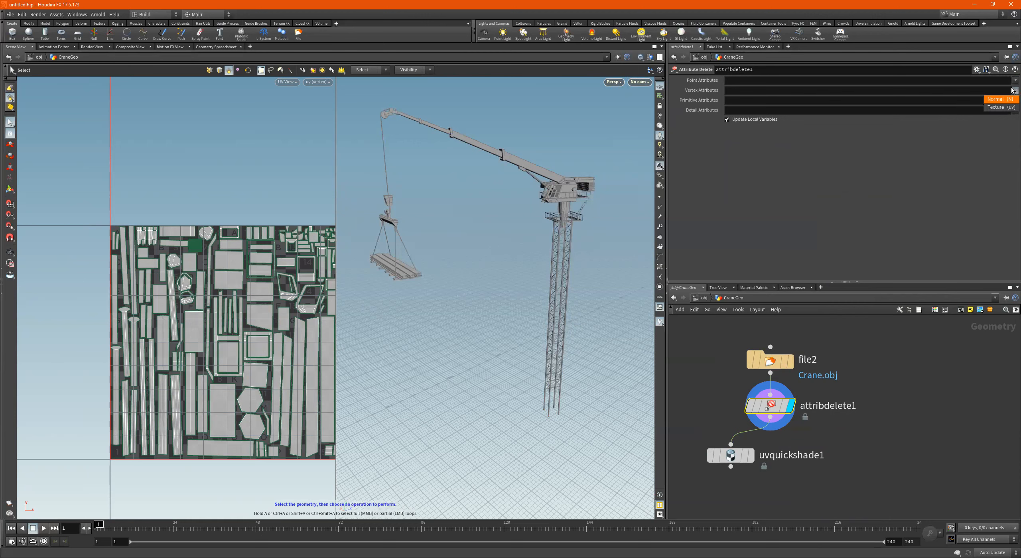
pyautogui.click(1006, 115)
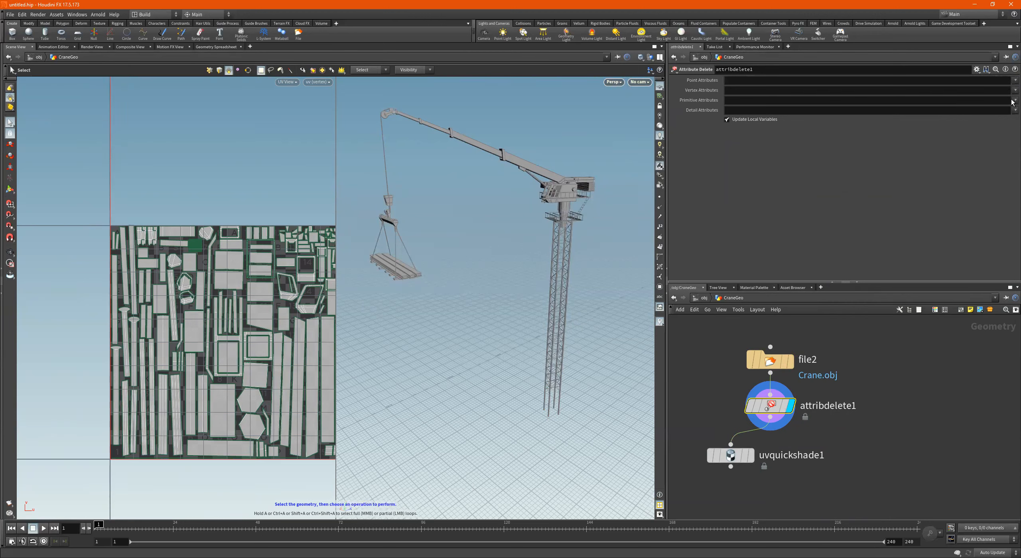
pyautogui.click(1014, 100)
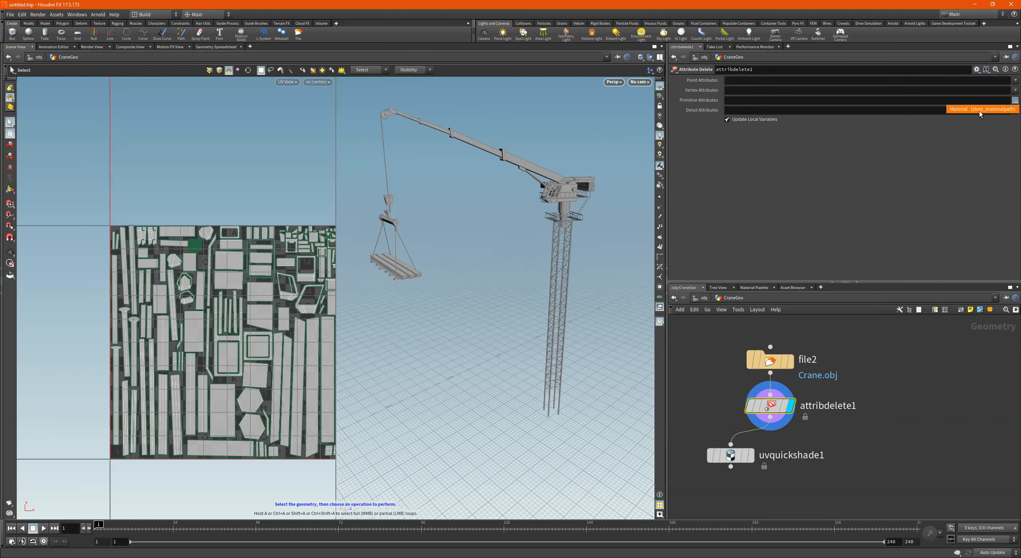
pyautogui.click(959, 153)
pyautogui.click(1012, 111)
pyautogui.click(1011, 114)
# Step: Set the Attribute Delete node's point, vertex, primitive and detail attributes to * so that every attribute is removed
pyautogui.click(849, 81)
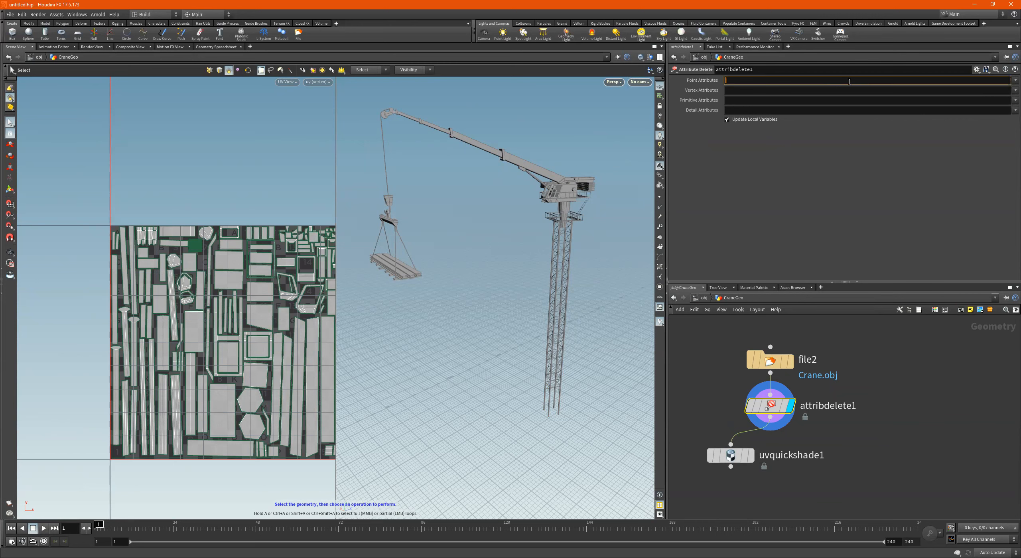
pyautogui.write('*')
pyautogui.press('Tab')
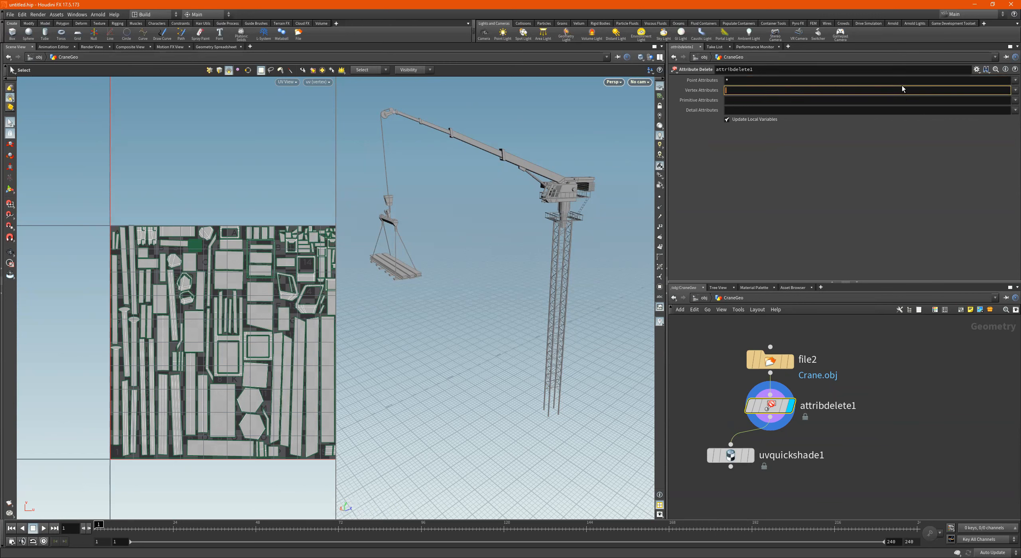
pyautogui.press('Tab')
pyautogui.write('*')
pyautogui.press('Tab')
pyautogui.write('*')
pyautogui.press('Tab')
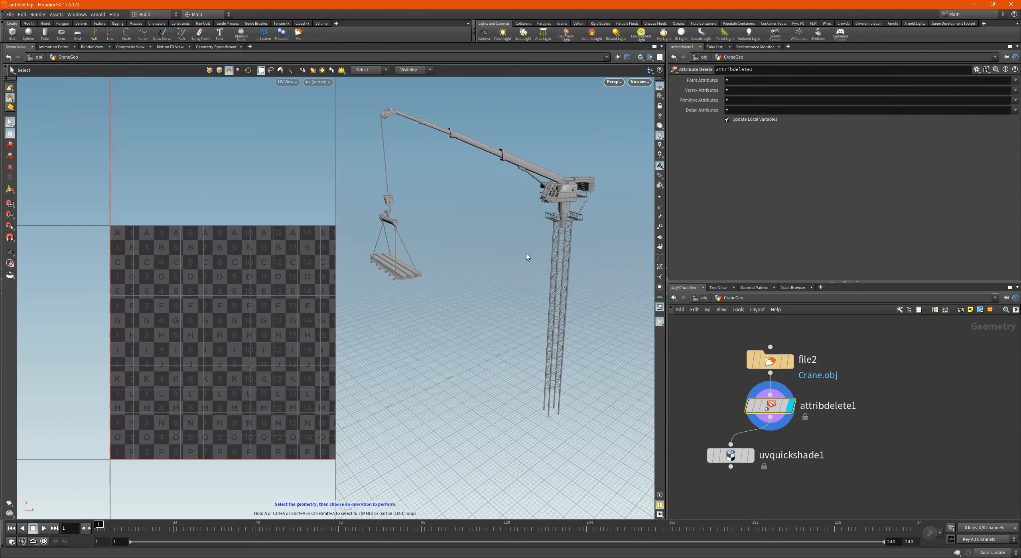
# Step: Move the UV Quick Shade node aside, clearing space below the Attribute Delete node
pyautogui.scroll(-2, 777, 439)
pyautogui.moveTo(777, 439); pyautogui.dragTo(871, 394, button='middle')
pyautogui.moveTo(801, 410); pyautogui.dragTo(696, 441)
pyautogui.scroll(2, 825, 402)
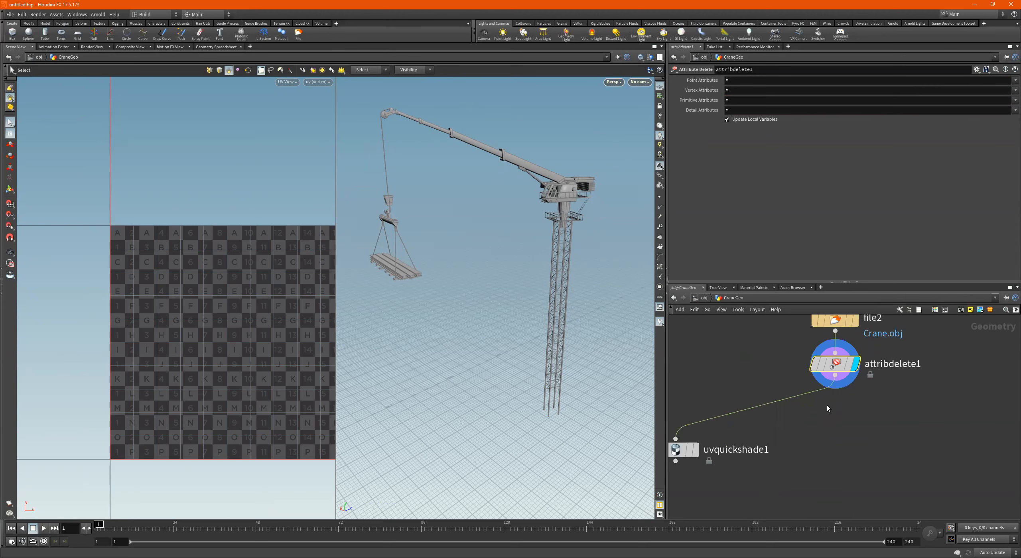
pyautogui.press('Tab')
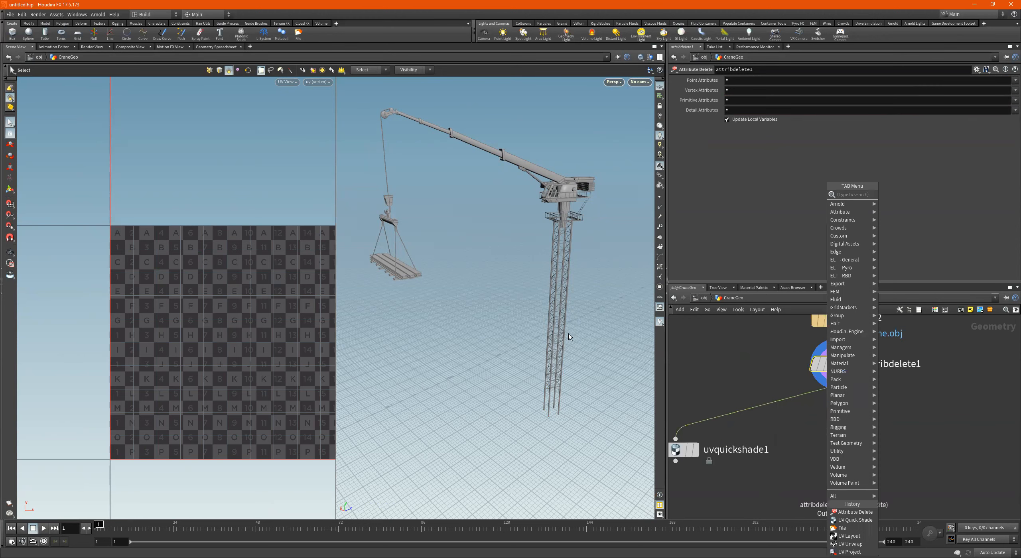
pyautogui.click(554, 293)
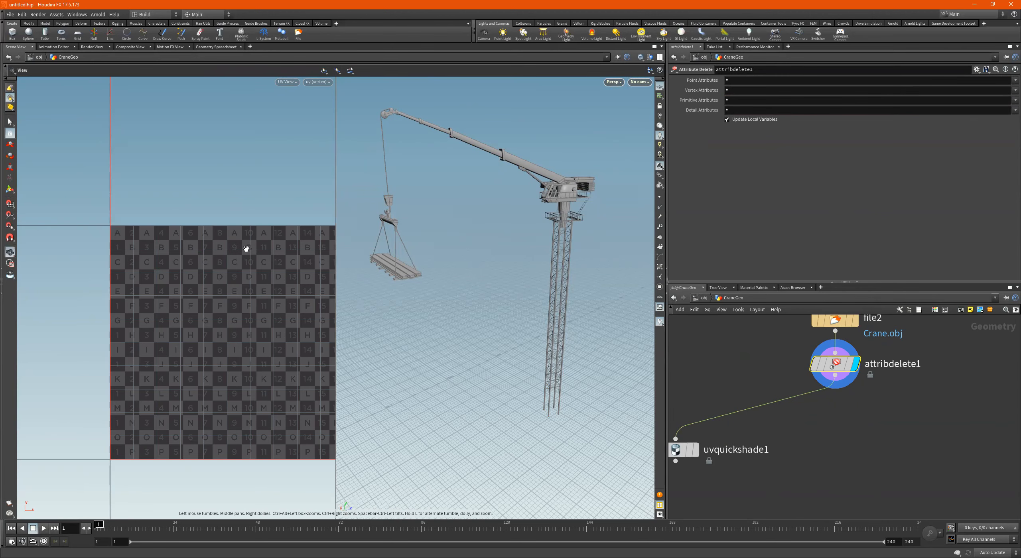
# Step: Swap the two viewports' contents, changing the UV viewport to perspective and the perspective viewport to the UV view
pyautogui.hotkey('space', '1')
pyautogui.click(295, 82)
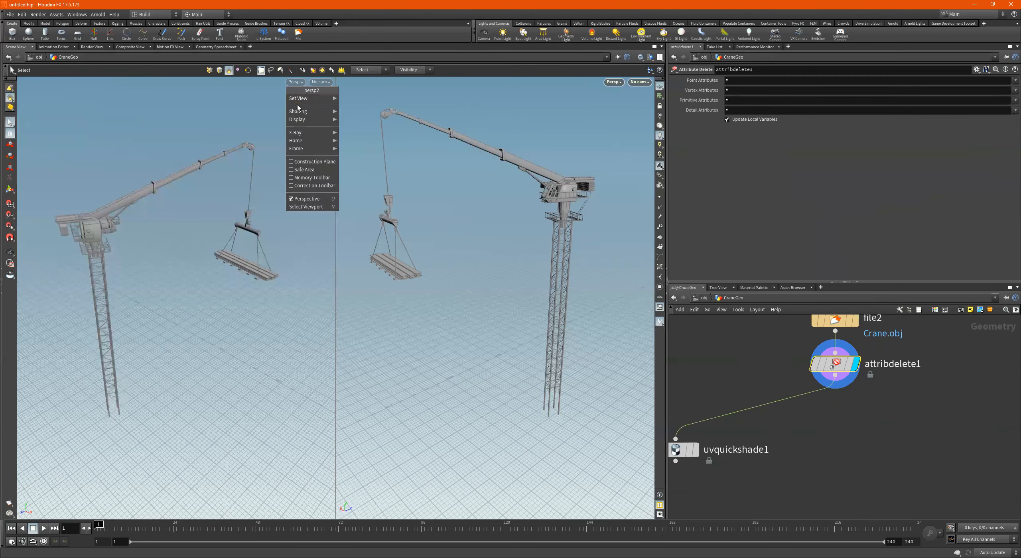
pyautogui.moveTo(326, 99)
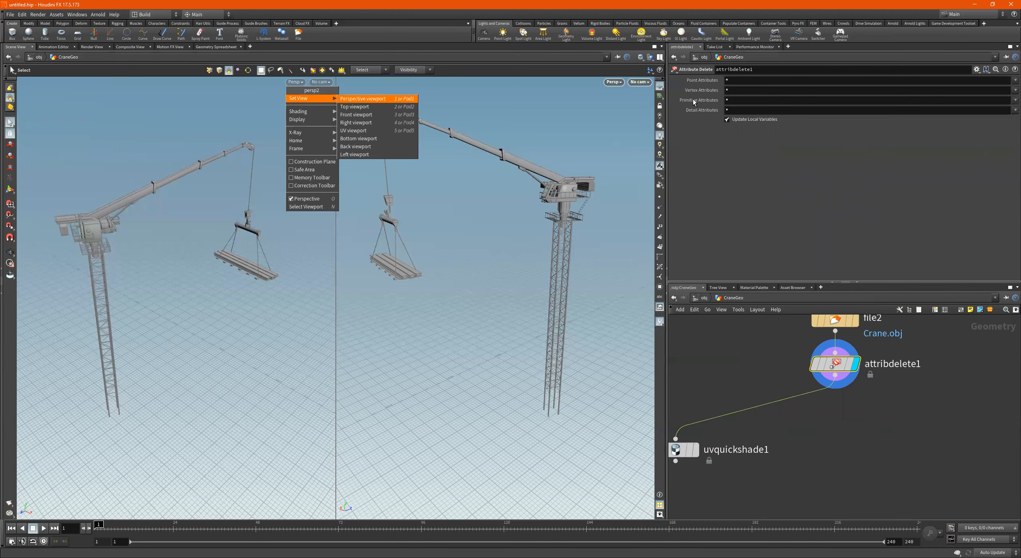
pyautogui.click(364, 102)
pyautogui.click(614, 82)
pyautogui.moveTo(615, 100)
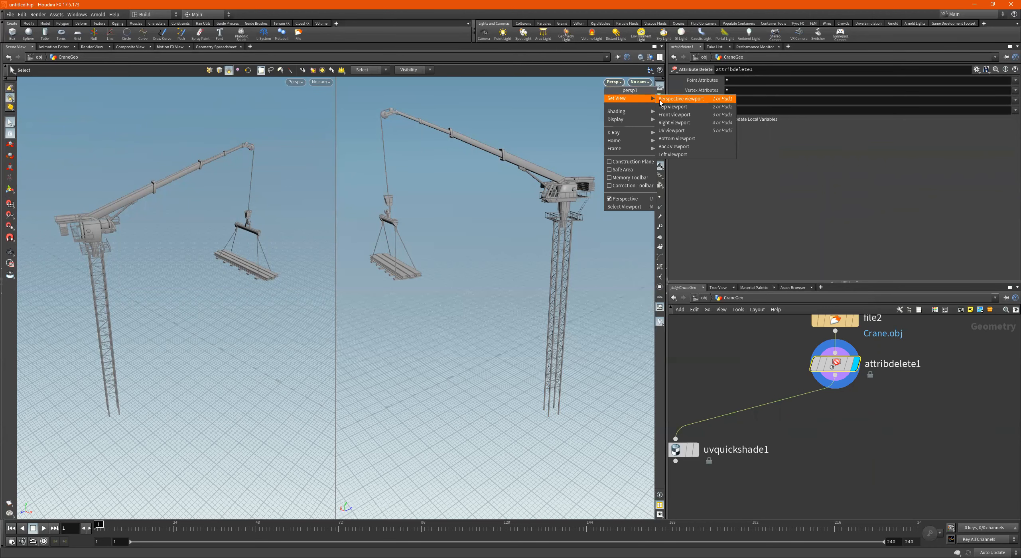
pyautogui.click(666, 132)
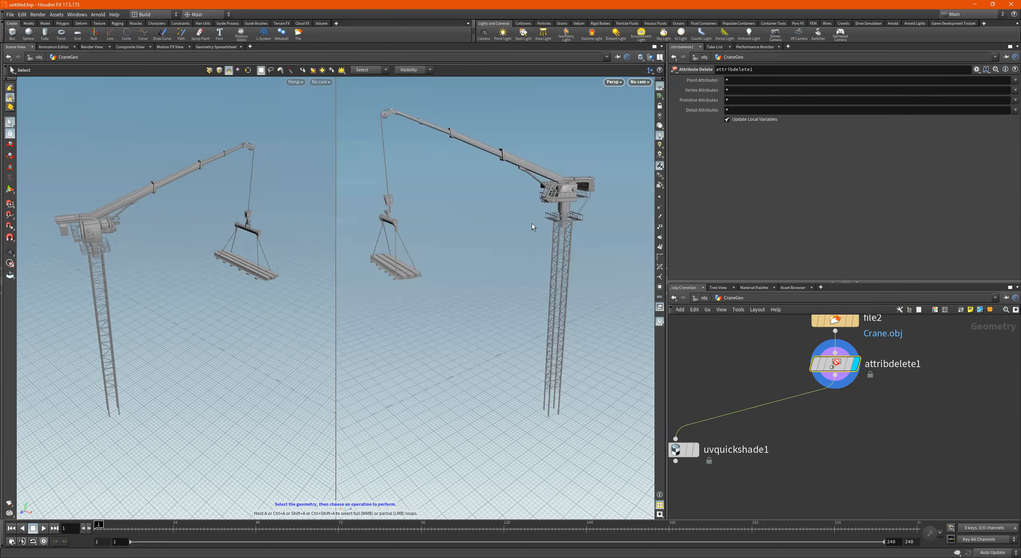
pyautogui.scroll(-4, 522, 281)
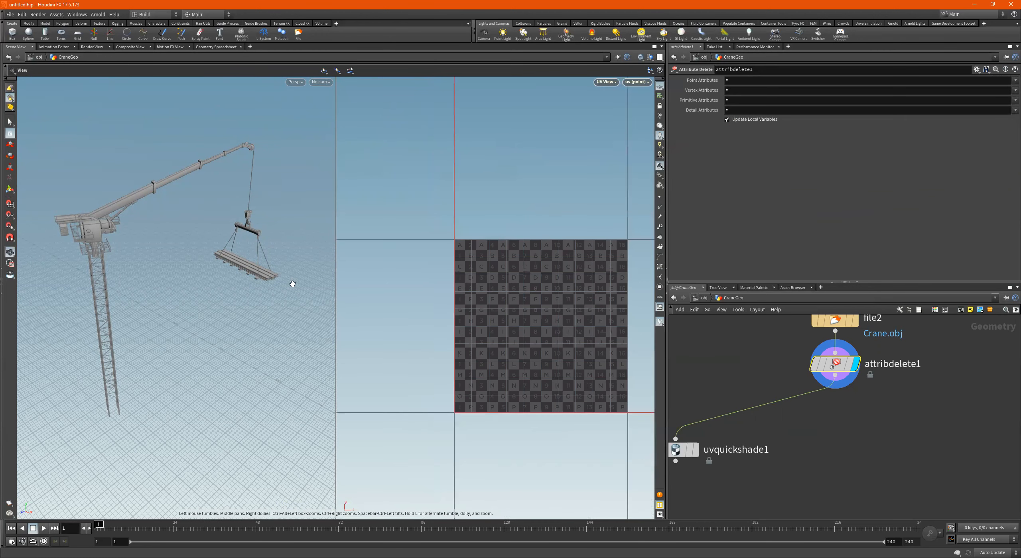
pyautogui.scroll(-3, 205, 283)
pyautogui.moveTo(283, 299); pyautogui.dragTo(252, 280)
pyautogui.scroll(3, 258, 268)
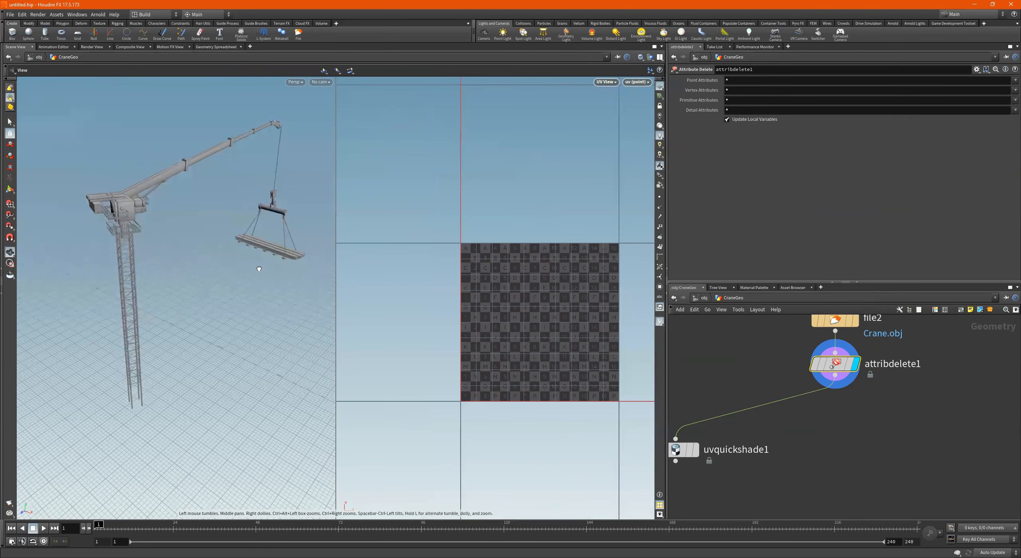
# Step: Display the UV Quick Shade node's output and examine how its grid texture maps onto the crane
pyautogui.click(696, 450)
pyautogui.click(684, 452)
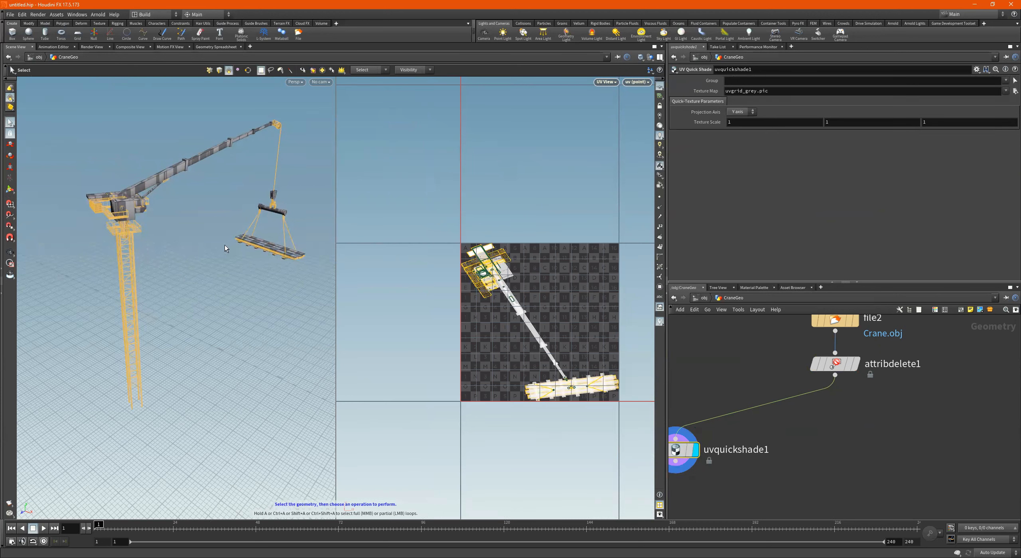
pyautogui.press('Escape')
pyautogui.moveTo(198, 200)
pyautogui.mouseDown()
pyautogui.moveTo(201, 220)
pyautogui.moveTo(194, 212)
pyautogui.mouseUp()
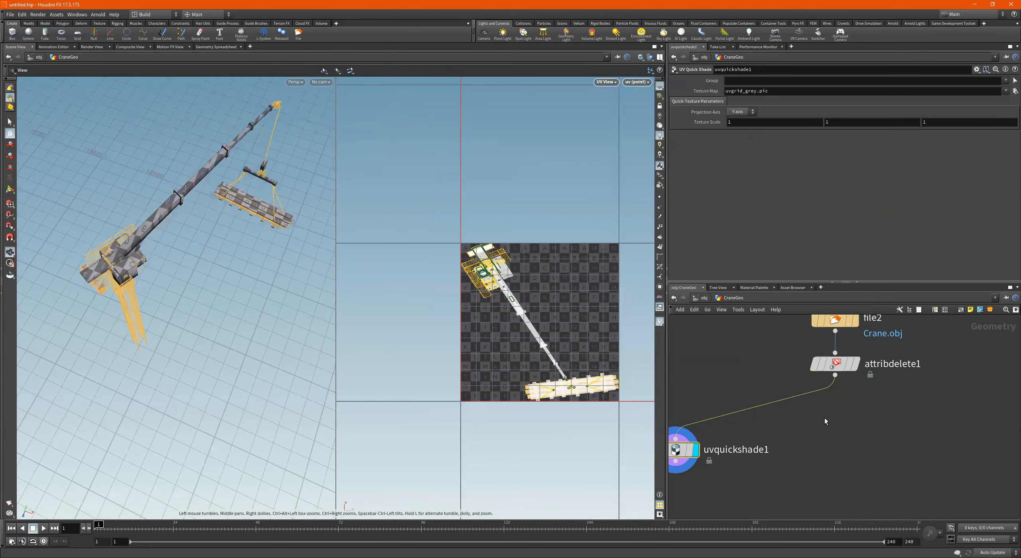
# Step: Add a UV Project node below the Attribute Delete node
pyautogui.scroll(1, 832, 418)
pyautogui.press('Tab')
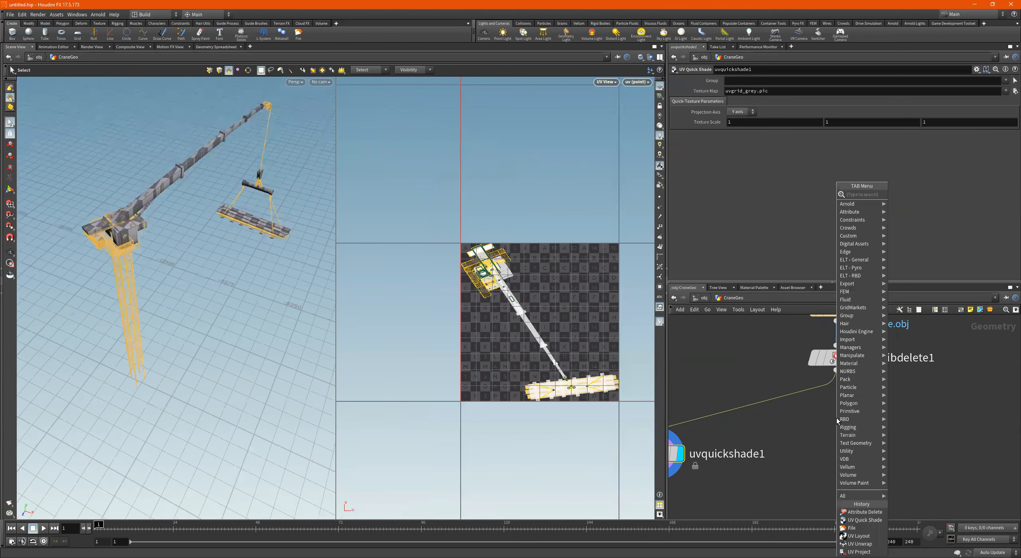
pyautogui.write('uv')
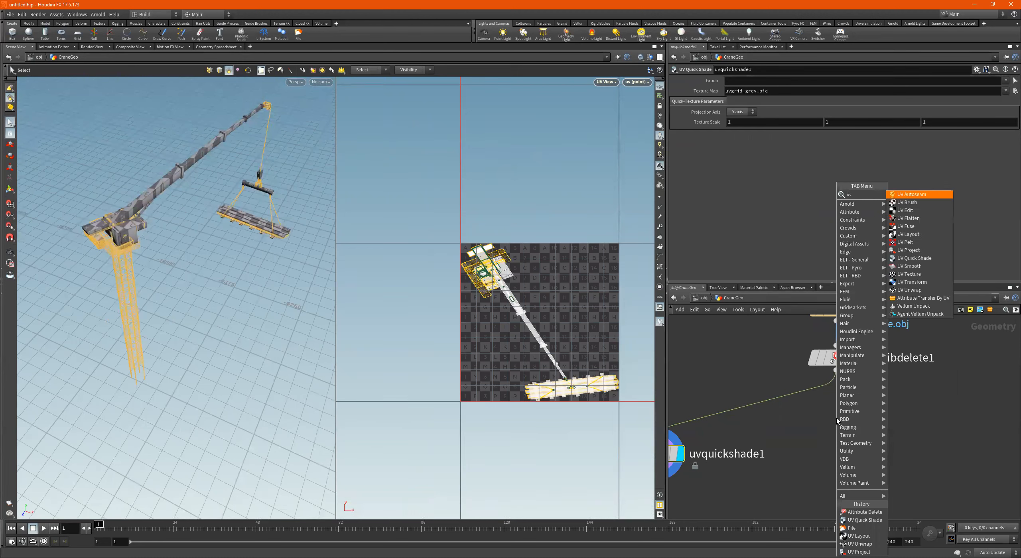
pyautogui.press('Up')
pyautogui.press('Up')
pyautogui.press('Up')
pyautogui.press('Up')
pyautogui.press('Up')
pyautogui.press('Up')
pyautogui.press('Up')
pyautogui.press('Up')
pyautogui.press('Up')
pyautogui.press('Return')
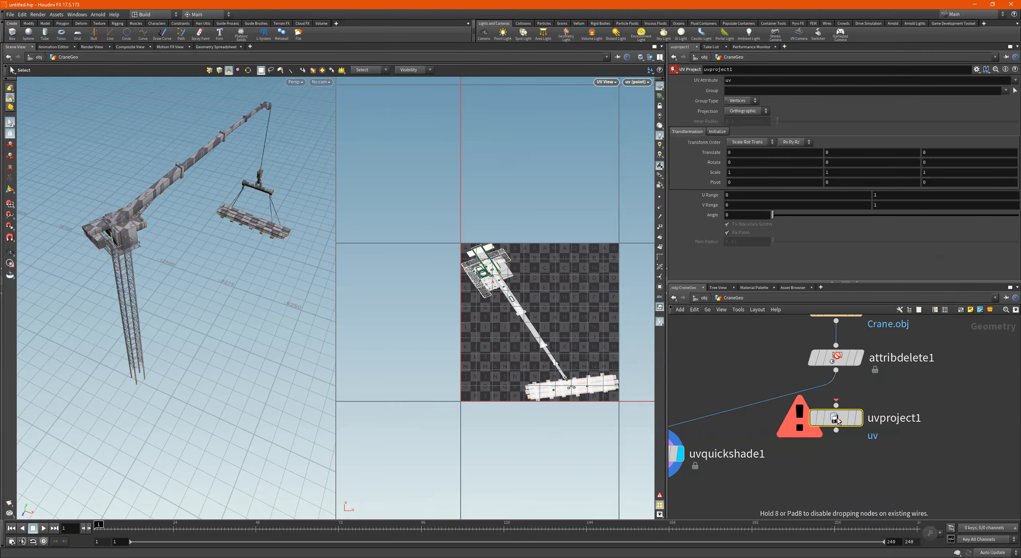
pyautogui.click(837, 420)
# Step: Connect UV Project between the Attribute Delete and UV Quick Shade nodes, and display its output
pyautogui.click(836, 371)
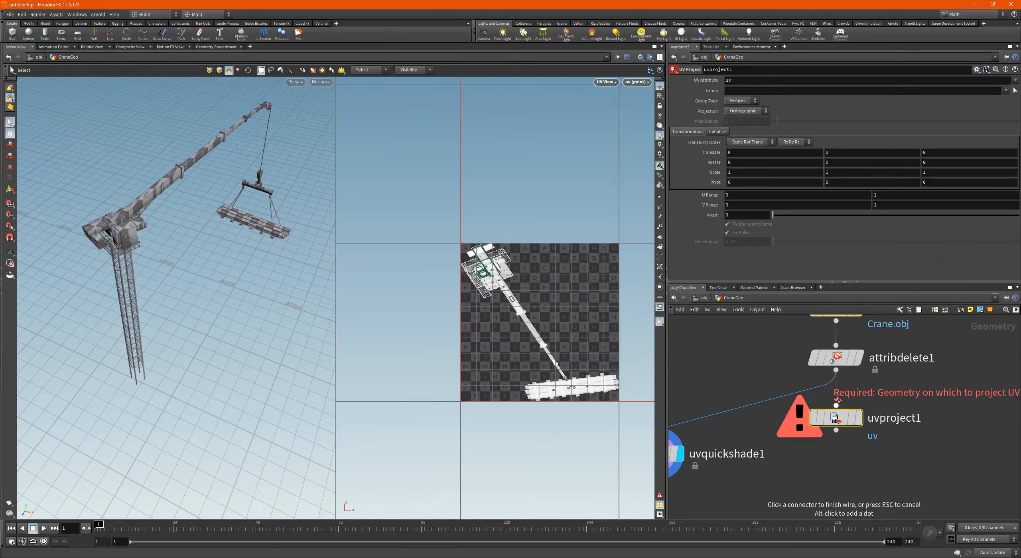
pyautogui.click(836, 405)
pyautogui.moveTo(856, 421)
pyautogui.moveTo(841, 421); pyautogui.dragTo(777, 415)
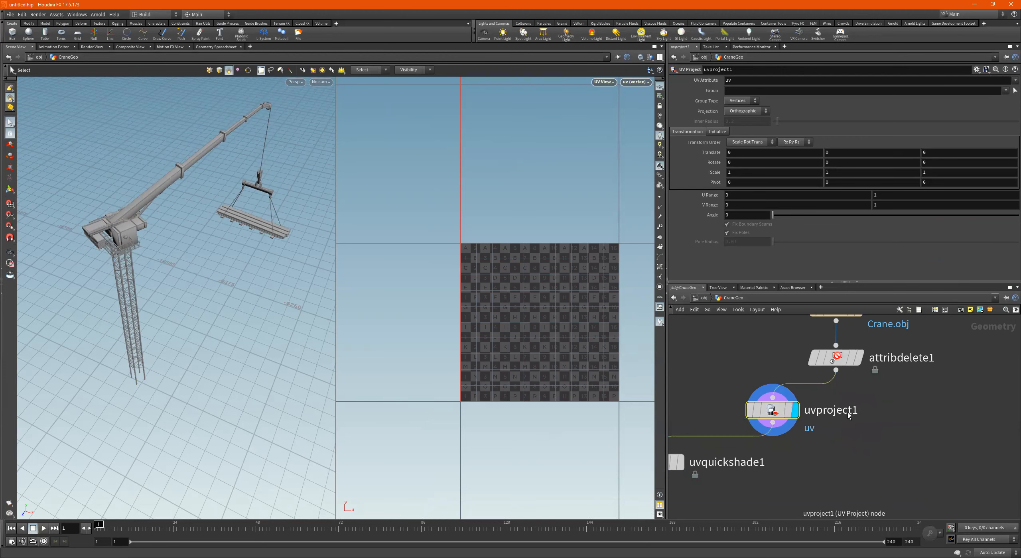
# Step: Add a UV Unwrap node beside UV Project, feed it from the Attribute Delete node and display its output
pyautogui.press('Tab')
pyautogui.write('uvu')
pyautogui.press('Return')
pyautogui.click(884, 408)
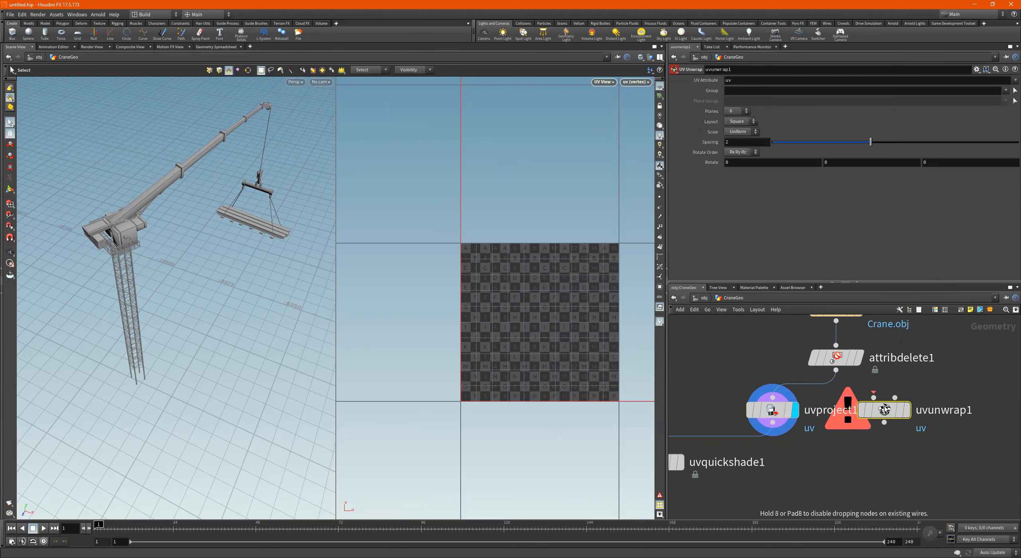
pyautogui.scroll(-2, 814, 448)
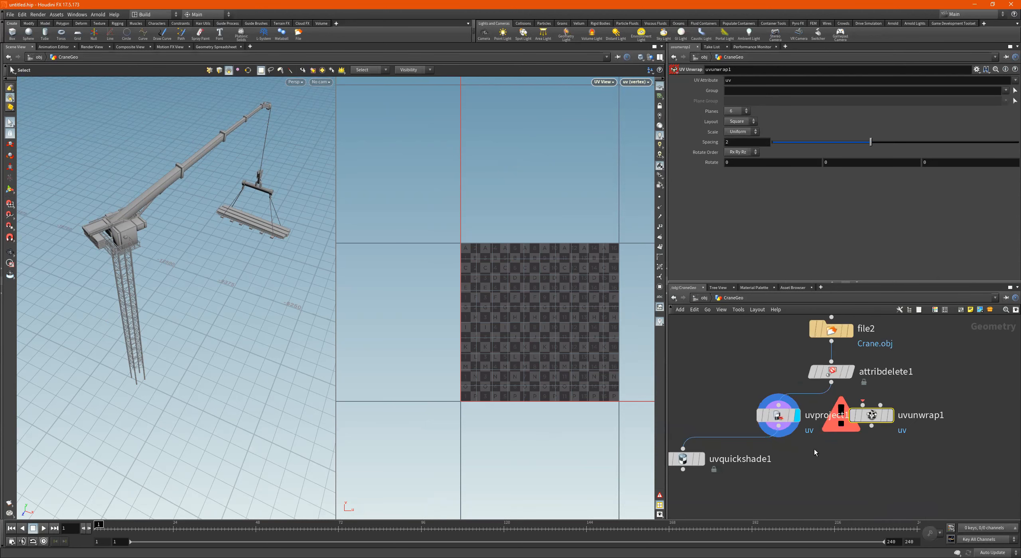
pyautogui.scroll(2, 840, 408)
pyautogui.moveTo(823, 384); pyautogui.dragTo(861, 411)
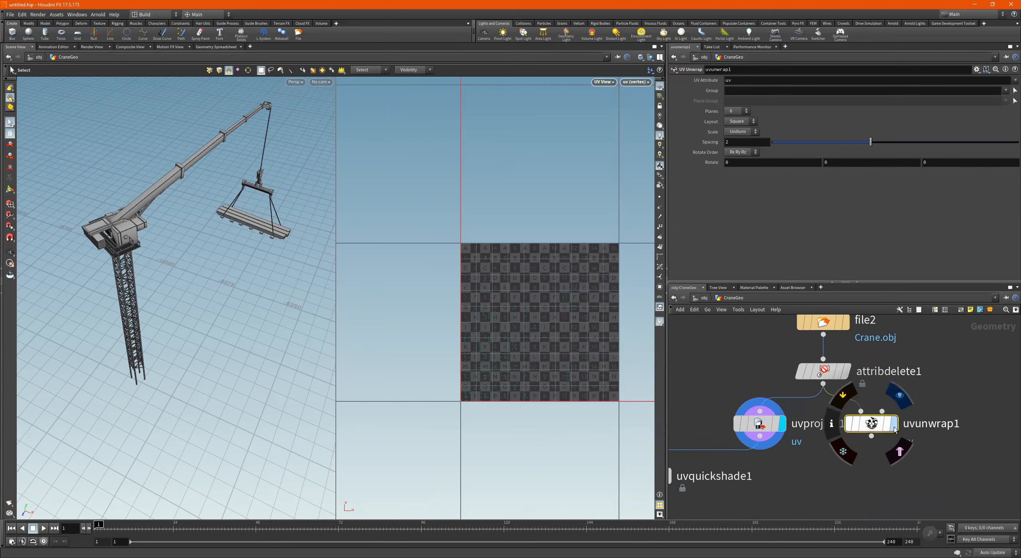
pyautogui.click(894, 424)
# Step: Inspect the unwrapped islands in the UV view and set the UV Unwrap node's spacing to 0
pyautogui.keyDown('alt'); pyautogui.moveTo(499, 306); pyautogui.dragTo(613, 295, button='right'); pyautogui.keyUp('alt')
pyautogui.keyDown('alt'); pyautogui.moveTo(559, 293); pyautogui.dragTo(499, 262, button='middle'); pyautogui.keyUp('alt')
pyautogui.press('s')
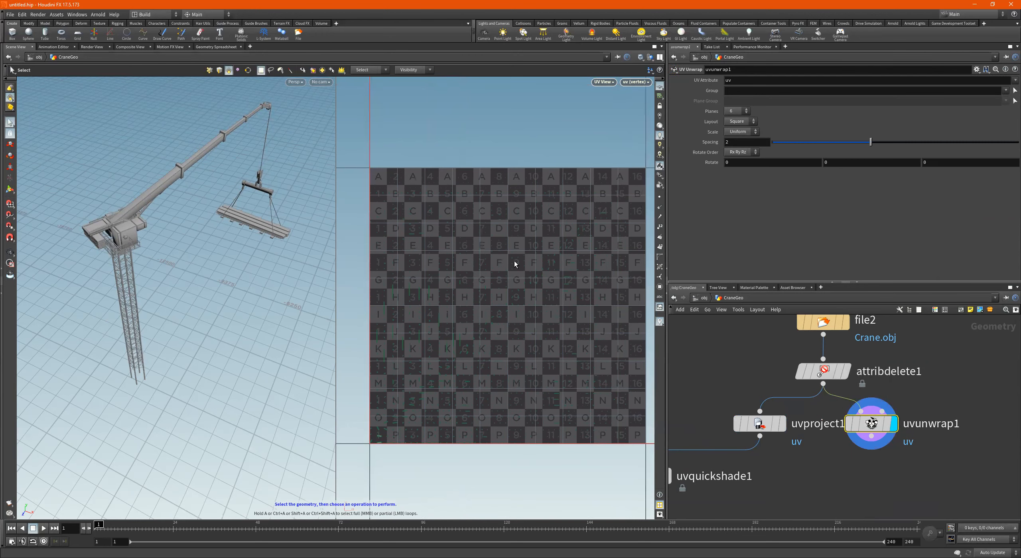
pyautogui.keyDown('alt'); pyautogui.moveTo(428, 311); pyautogui.dragTo(487, 296, button='right'); pyautogui.keyUp('alt')
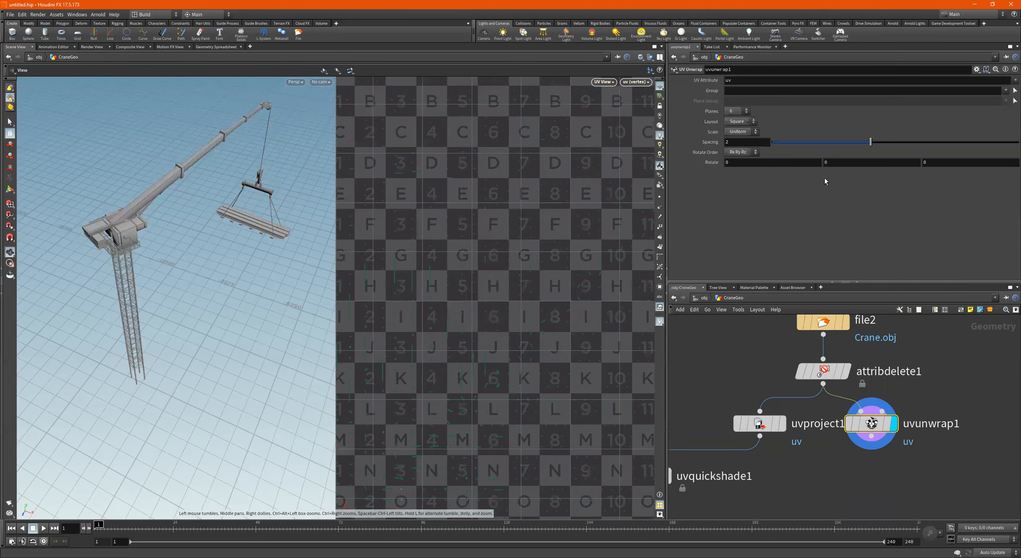
pyautogui.moveTo(852, 144); pyautogui.dragTo(777, 154)
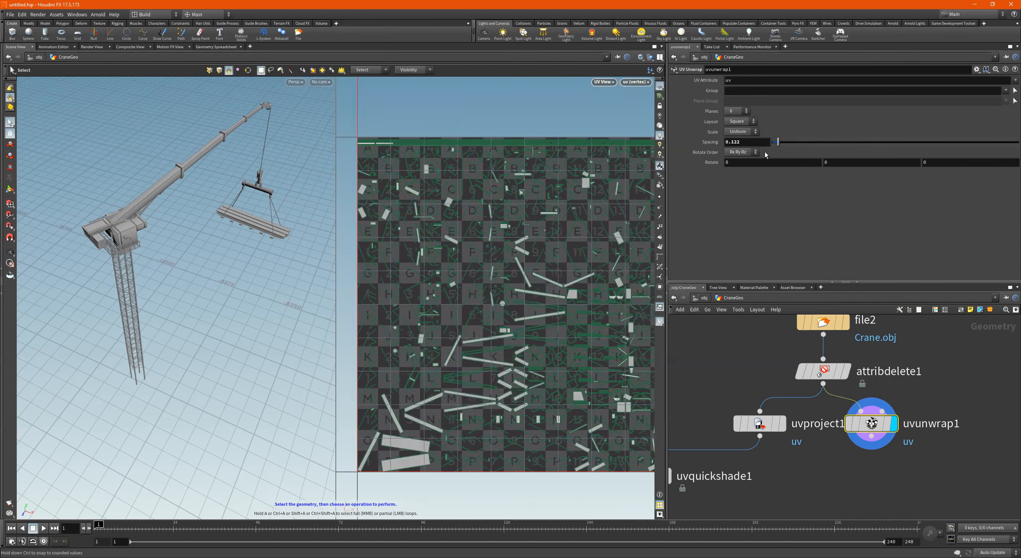
pyautogui.moveTo(183, 205); pyautogui.dragTo(177, 226)
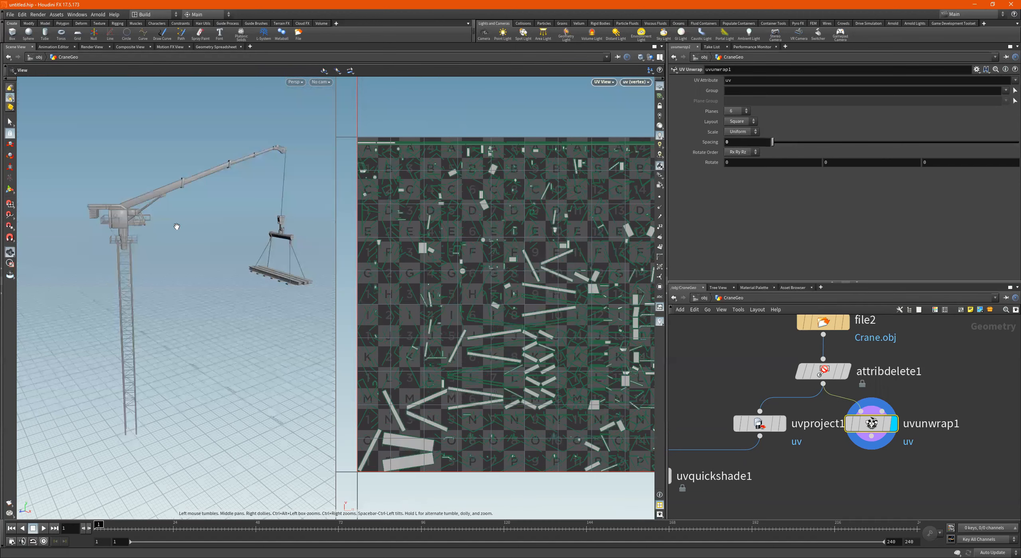
pyautogui.moveTo(40, 240); pyautogui.dragTo(96, 232)
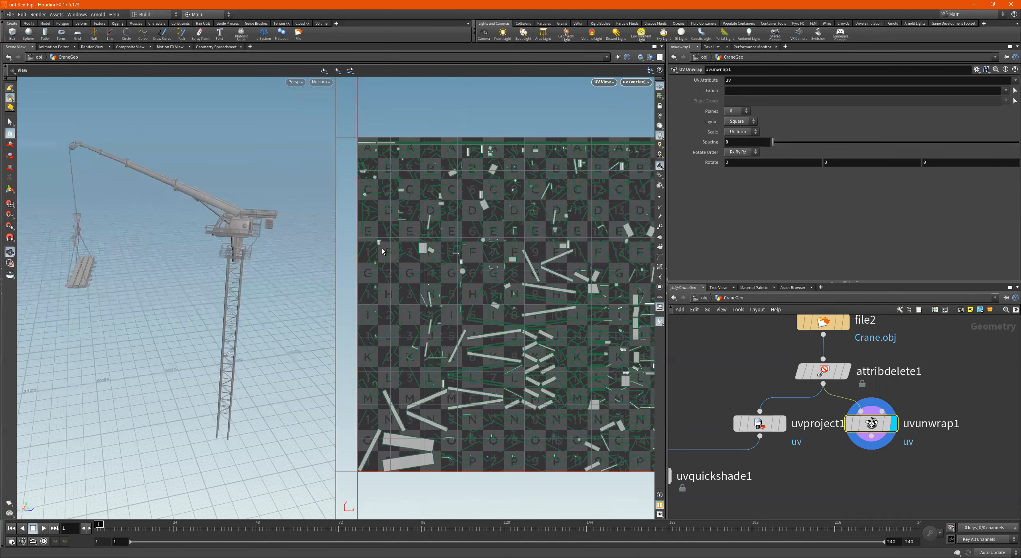
pyautogui.moveTo(214, 285); pyautogui.dragTo(295, 269)
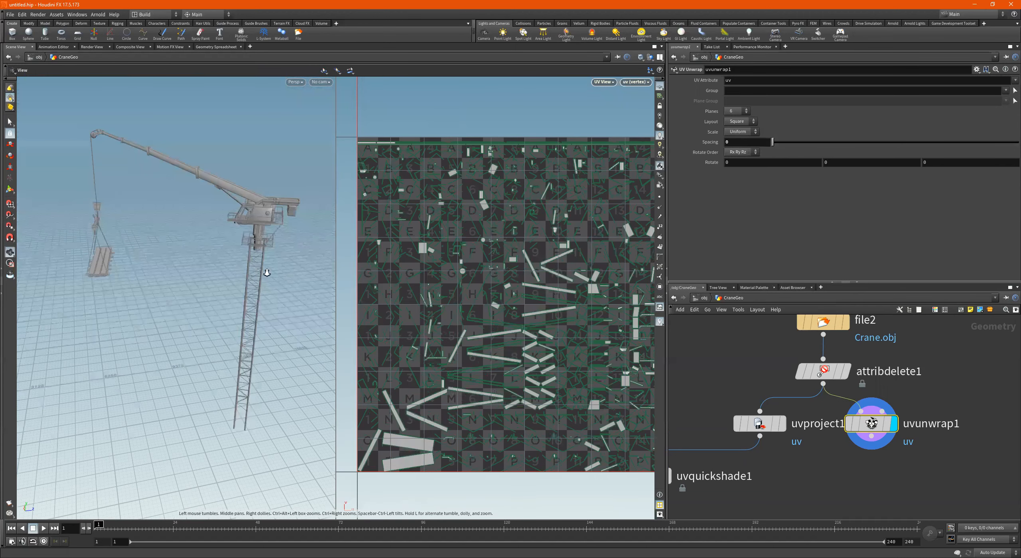
# Step: Examine the crane's lattice tower, cab, boom and suspended load in the 3D view
pyautogui.moveTo(267, 273); pyautogui.dragTo(311, 265, button='right')
pyautogui.moveTo(294, 253); pyautogui.dragTo(184, 256, button='middle')
pyautogui.moveTo(185, 255); pyautogui.dragTo(310, 254, button='right')
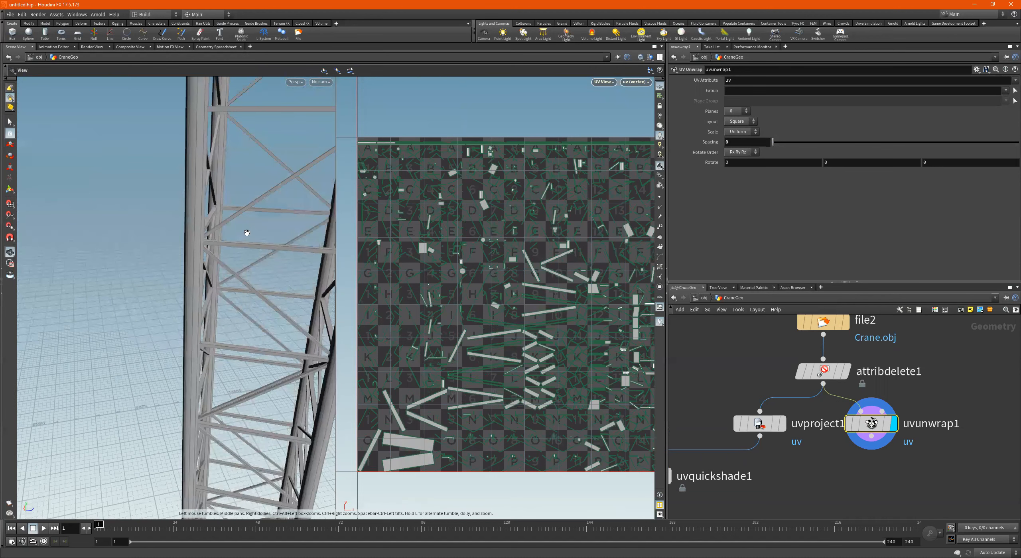
pyautogui.moveTo(189, 235); pyautogui.dragTo(130, 230, button='right')
pyautogui.moveTo(292, 187); pyautogui.dragTo(308, 192, button='middle')
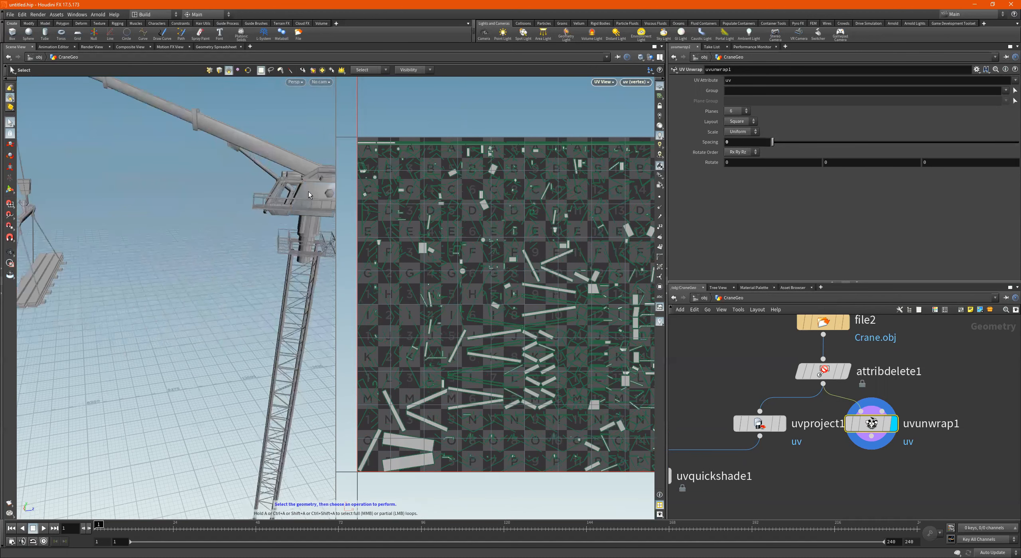
pyautogui.moveTo(187, 210); pyautogui.dragTo(152, 218, button='right')
pyautogui.moveTo(292, 215); pyautogui.dragTo(194, 257)
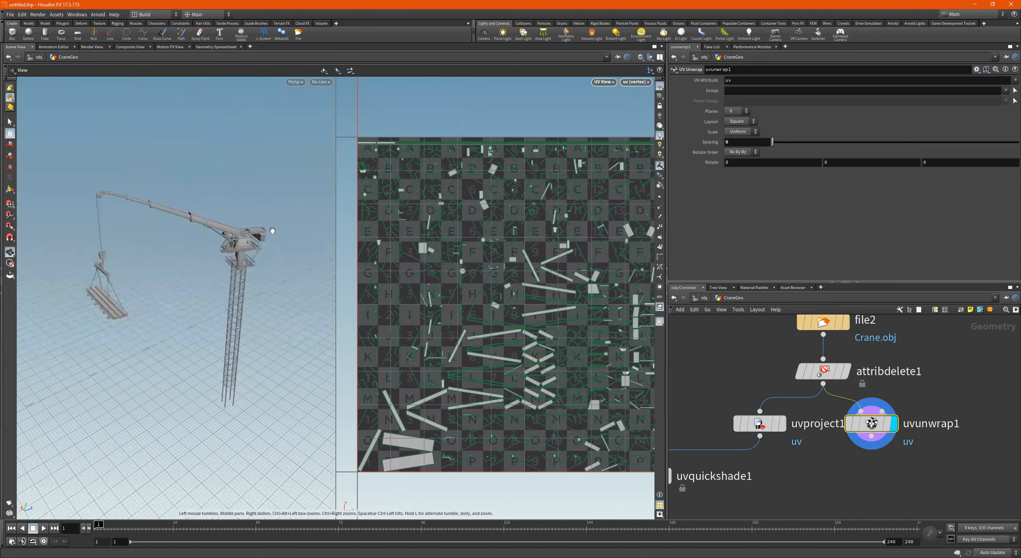
pyautogui.moveTo(266, 270); pyautogui.dragTo(346, 254)
# Step: Try selecting the cab, rear frame and machinery housing as individual pieces at the top of the tower
pyautogui.scroll(5, 236, 235)
pyautogui.press('s')
pyautogui.click(236, 235)
pyautogui.keyDown('alt'); pyautogui.moveTo(234, 238); pyautogui.dragTo(210, 232); pyautogui.keyUp('alt')
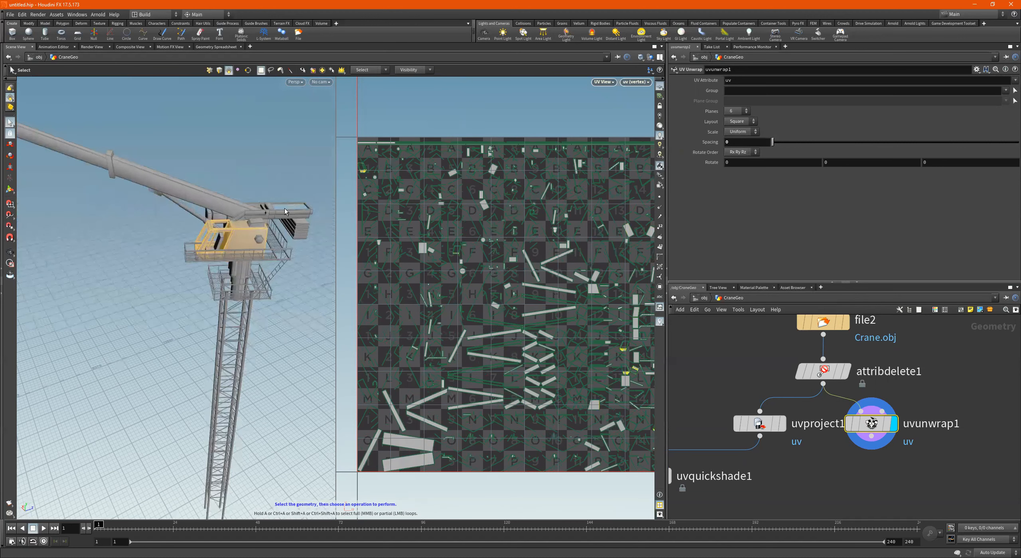
pyautogui.keyDown('shift'); pyautogui.click(274, 216); pyautogui.keyUp('shift')
pyautogui.keyDown('alt'); pyautogui.moveTo(273, 217); pyautogui.dragTo(346, 195); pyautogui.keyUp('alt')
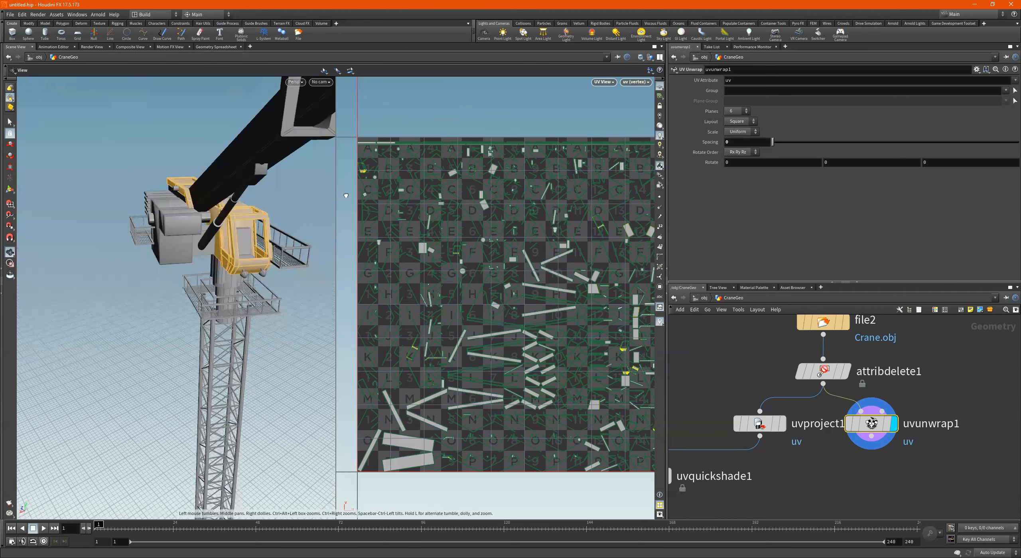
pyautogui.keyDown('shift'); pyautogui.doubleClick(197, 259); pyautogui.keyUp('shift')
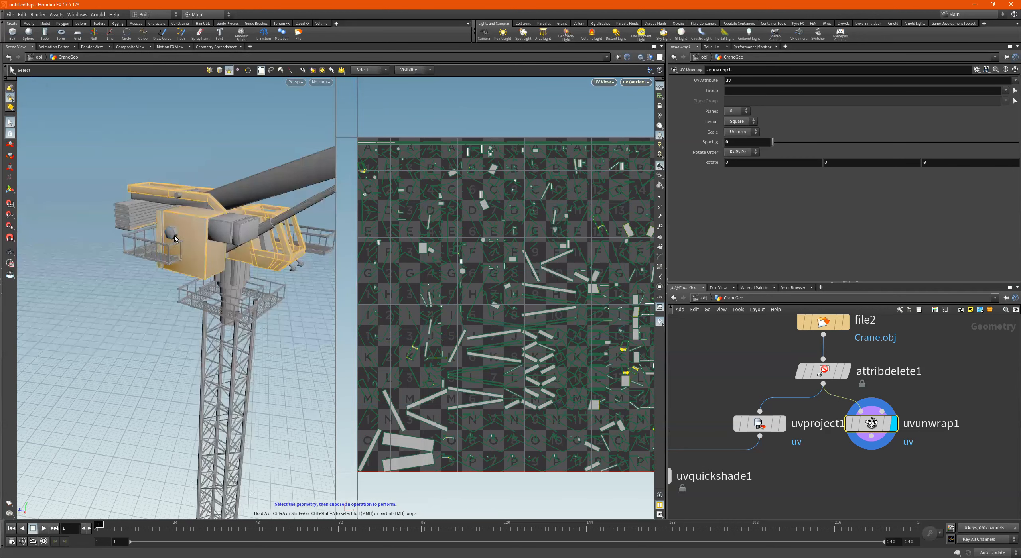
pyautogui.moveTo(165, 231)
pyautogui.keyDown('alt'); pyautogui.mouseDown()
pyautogui.moveTo(180, 232)
pyautogui.moveTo(146, 230)
pyautogui.mouseUp(); pyautogui.keyUp('alt')
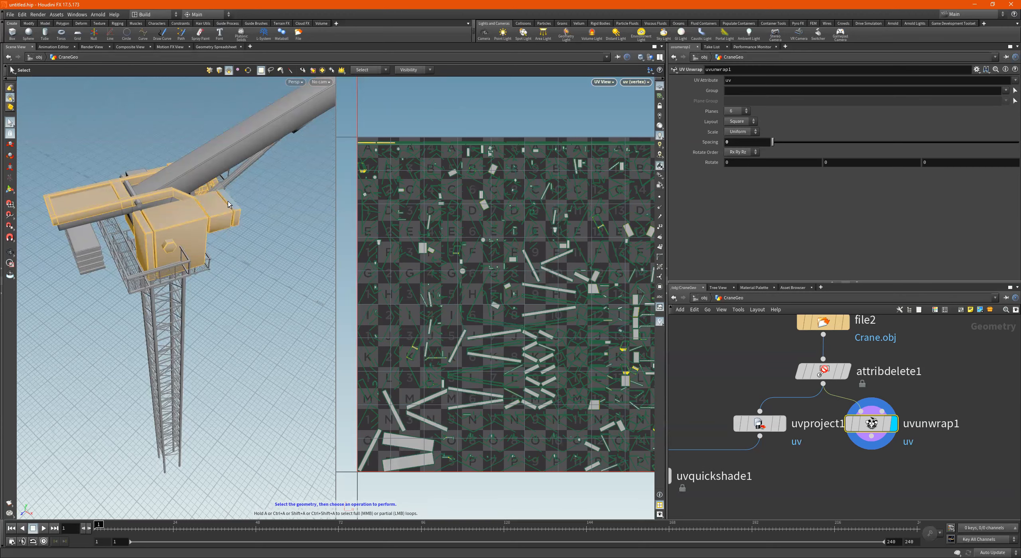
pyautogui.keyDown('alt'); pyautogui.moveTo(228, 201); pyautogui.dragTo(188, 215); pyautogui.keyUp('alt')
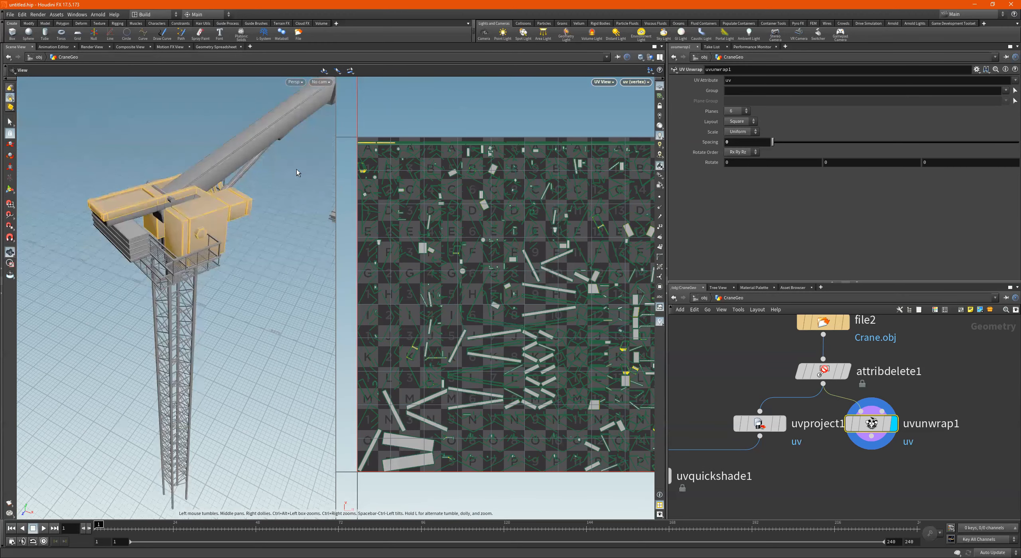
# Step: Enable group selection and split the geometry into selectable islands using 3D Connected Geometry
pyautogui.scroll(-5, 297, 170)
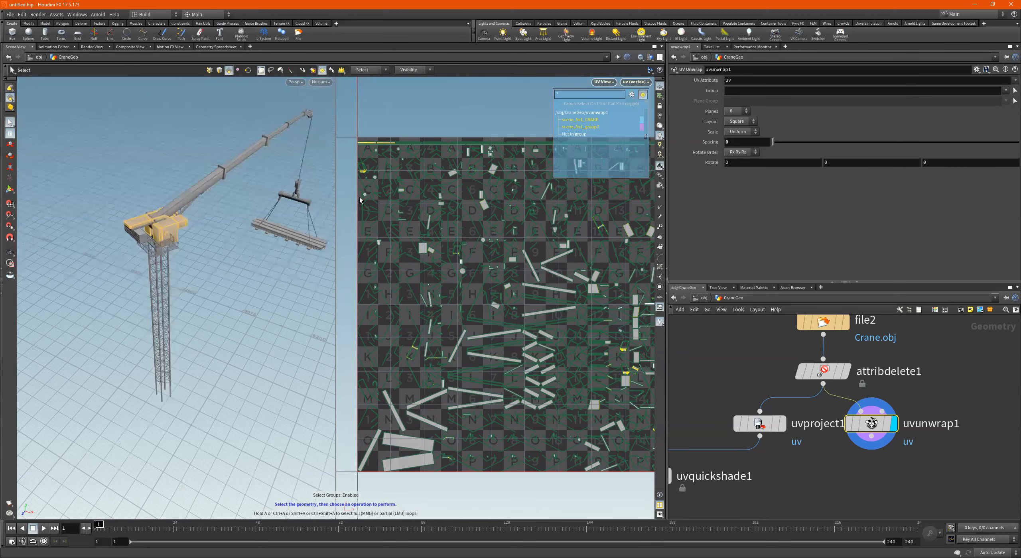
pyautogui.click(632, 95)
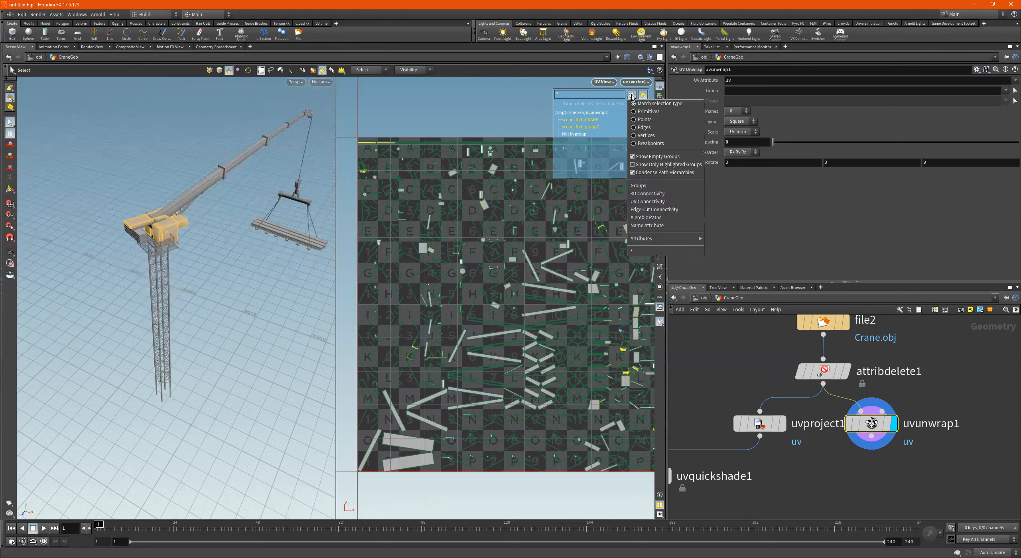
pyautogui.click(640, 113)
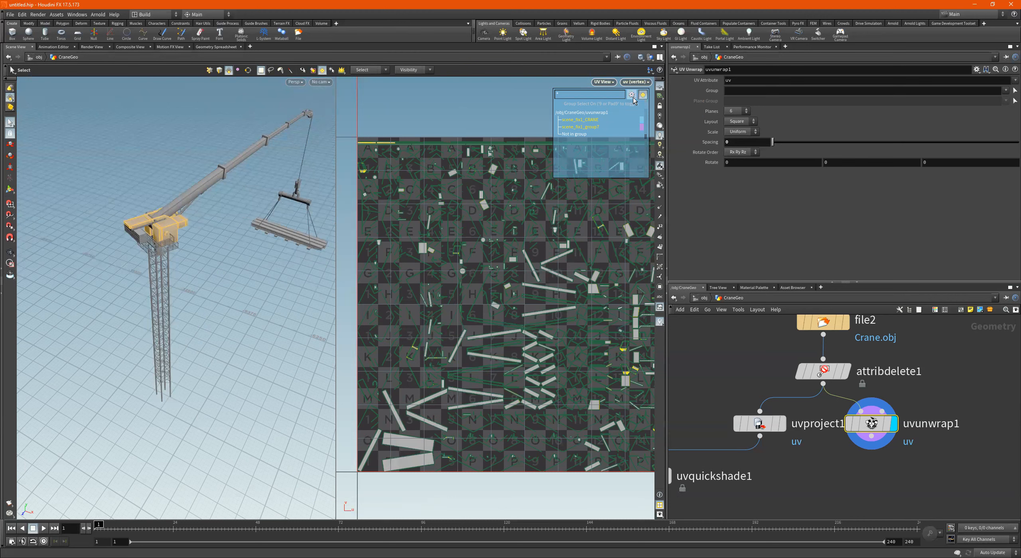
pyautogui.click(371, 70)
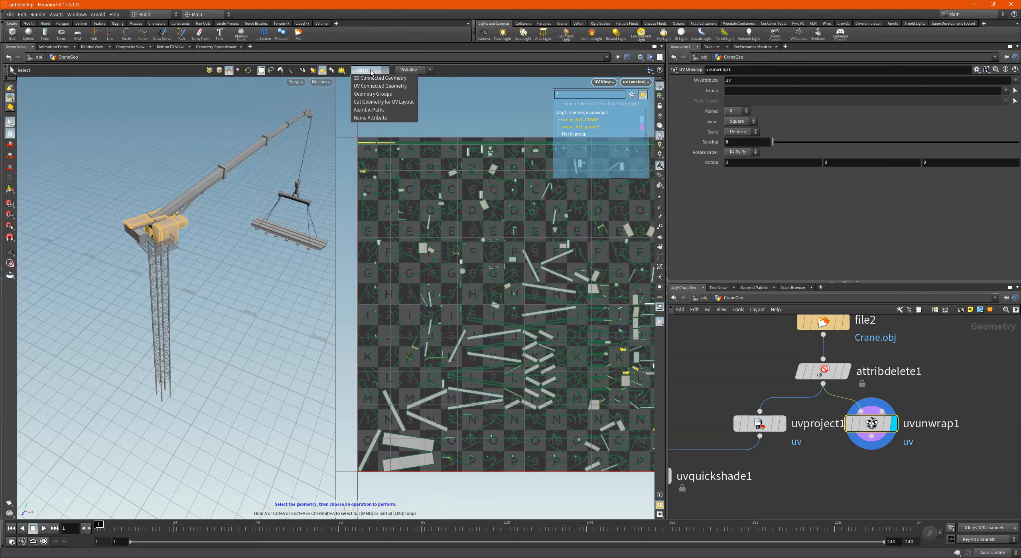
pyautogui.click(371, 78)
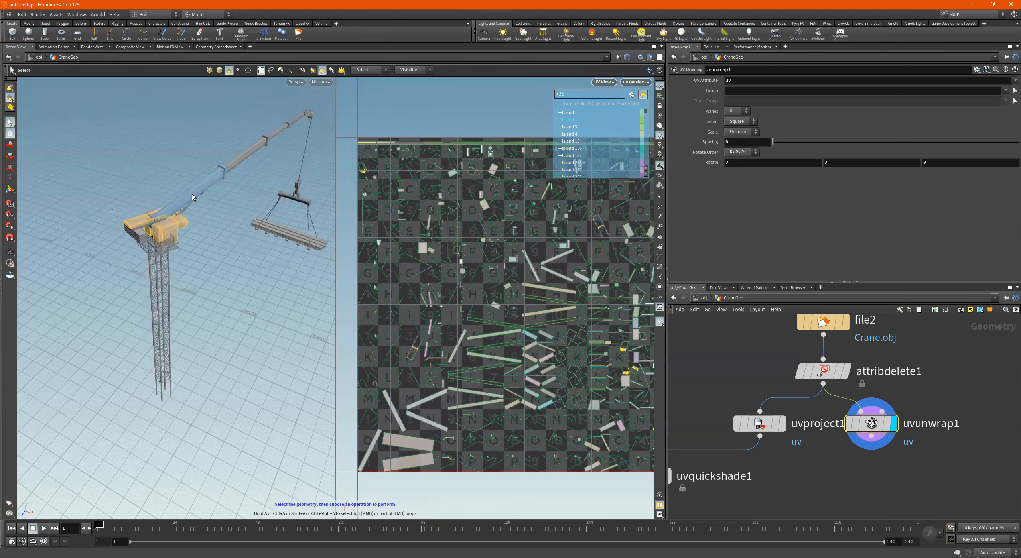
# Step: Select the spreader beam, the suspended load and the machinery housing islands together
pyautogui.keyDown('alt'); pyautogui.moveTo(270, 173); pyautogui.dragTo(230, 210, button='right'); pyautogui.keyUp('alt')
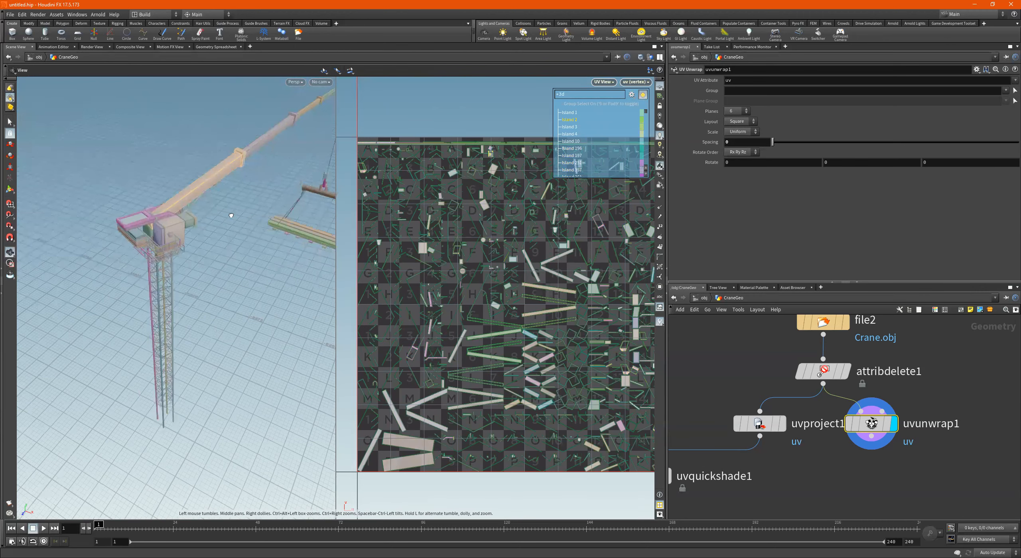
pyautogui.keyDown('alt'); pyautogui.moveTo(181, 230); pyautogui.dragTo(223, 199); pyautogui.keyUp('alt')
pyautogui.press('s')
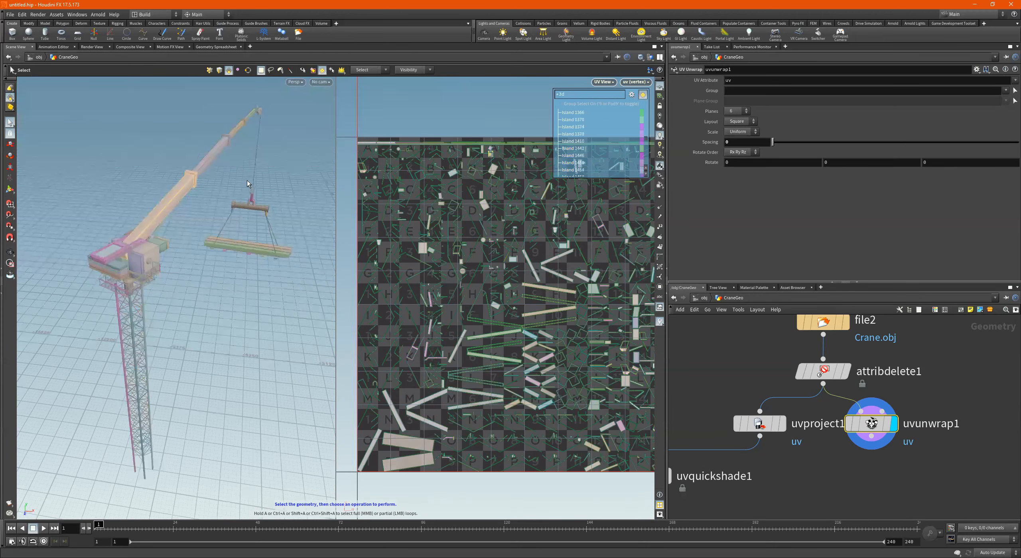
pyautogui.click(251, 209)
pyautogui.keyDown('shift'); pyautogui.click(243, 248); pyautogui.keyUp('shift')
pyautogui.keyDown('shift'); pyautogui.click(136, 259); pyautogui.keyUp('shift')
# Step: Add the lower boom section and the neighbouring cab and housing parts to the selected islands
pyautogui.keyDown('alt'); pyautogui.moveTo(147, 245); pyautogui.dragTo(245, 244, button='right'); pyautogui.keyUp('alt')
pyautogui.keyDown('alt'); pyautogui.moveTo(192, 243); pyautogui.dragTo(249, 232, button='middle'); pyautogui.keyUp('alt')
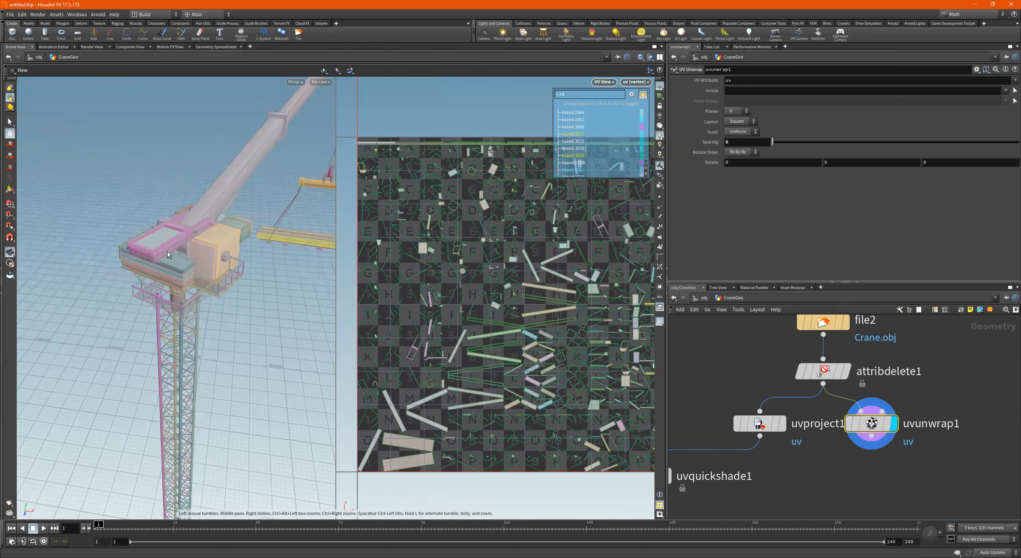
pyautogui.press('s')
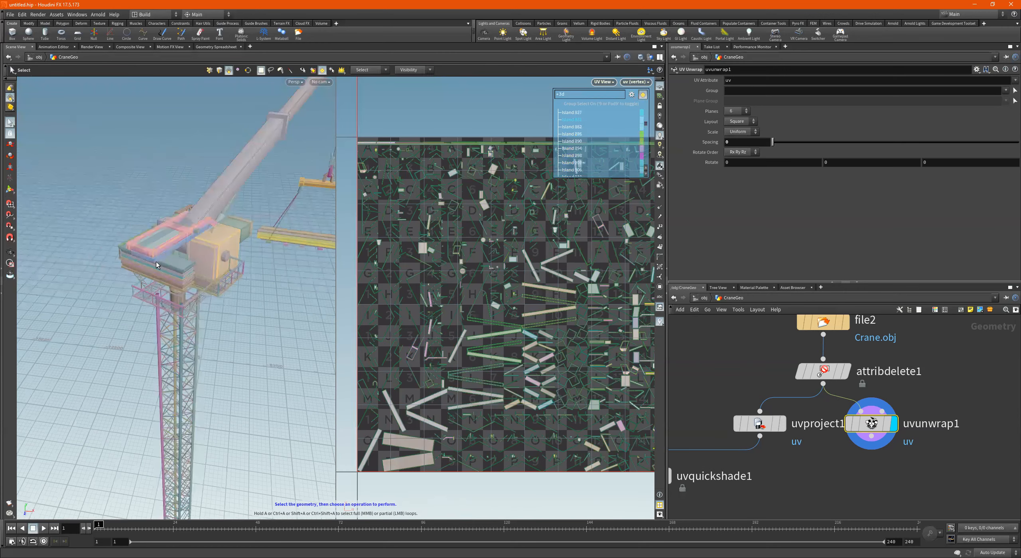
pyautogui.keyDown('alt'); pyautogui.moveTo(203, 226); pyautogui.dragTo(167, 243); pyautogui.keyUp('alt')
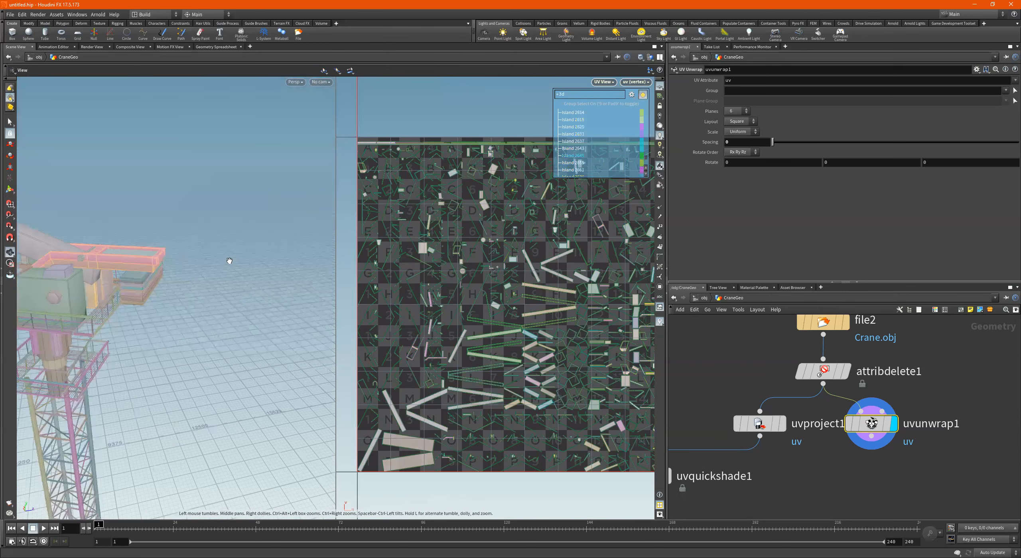
pyautogui.keyDown('alt'); pyautogui.moveTo(224, 260); pyautogui.dragTo(243, 247, button='middle'); pyautogui.keyUp('alt')
pyautogui.keyDown('alt'); pyautogui.moveTo(243, 246); pyautogui.dragTo(216, 254); pyautogui.keyUp('alt')
pyautogui.keyDown('alt'); pyautogui.moveTo(216, 254); pyautogui.dragTo(302, 254, button='middle'); pyautogui.keyUp('alt')
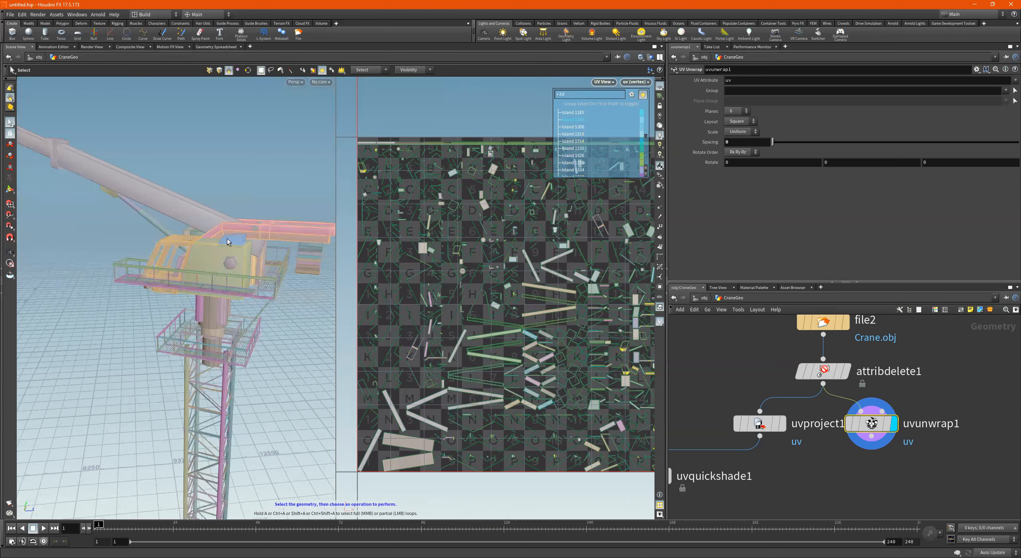
pyautogui.click(263, 245)
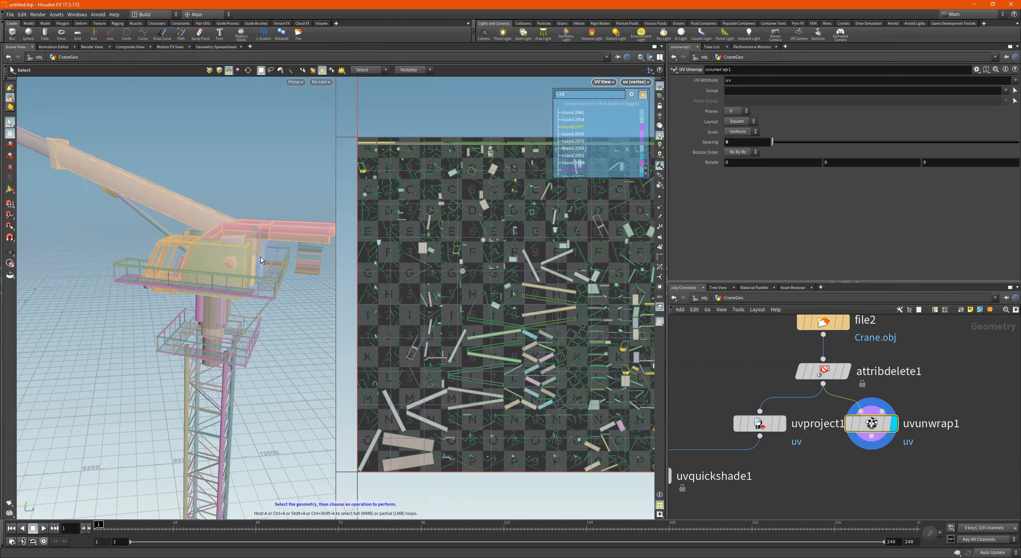
pyautogui.keyDown('alt'); pyautogui.moveTo(246, 253); pyautogui.dragTo(270, 272); pyautogui.keyUp('alt')
pyautogui.keyDown('alt'); pyautogui.moveTo(168, 273); pyautogui.dragTo(180, 254); pyautogui.keyUp('alt')
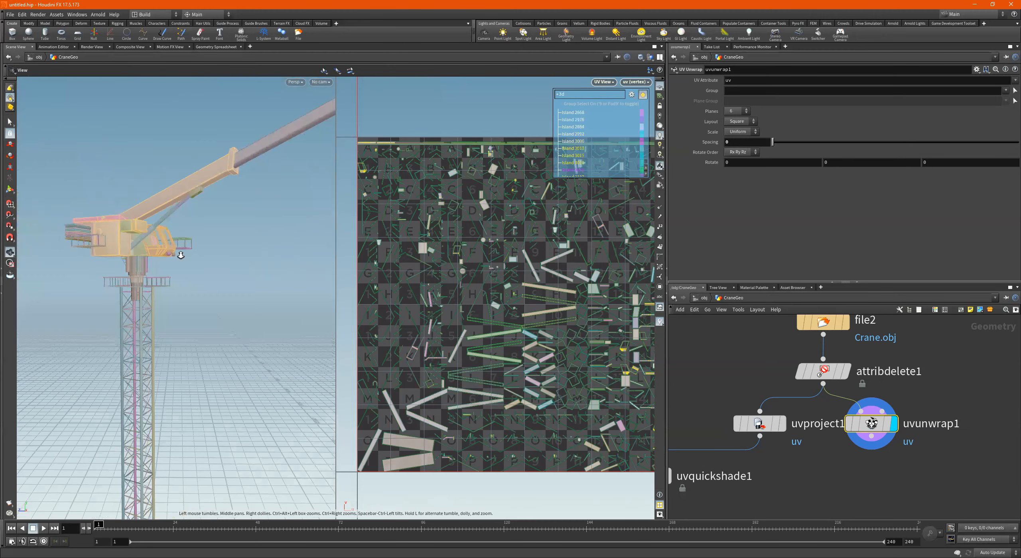
# Step: Add the slewing column parts between the machinery housing and the tower platform to the selection
pyautogui.keyDown('alt'); pyautogui.moveTo(181, 254); pyautogui.dragTo(178, 280, button='right'); pyautogui.keyUp('alt')
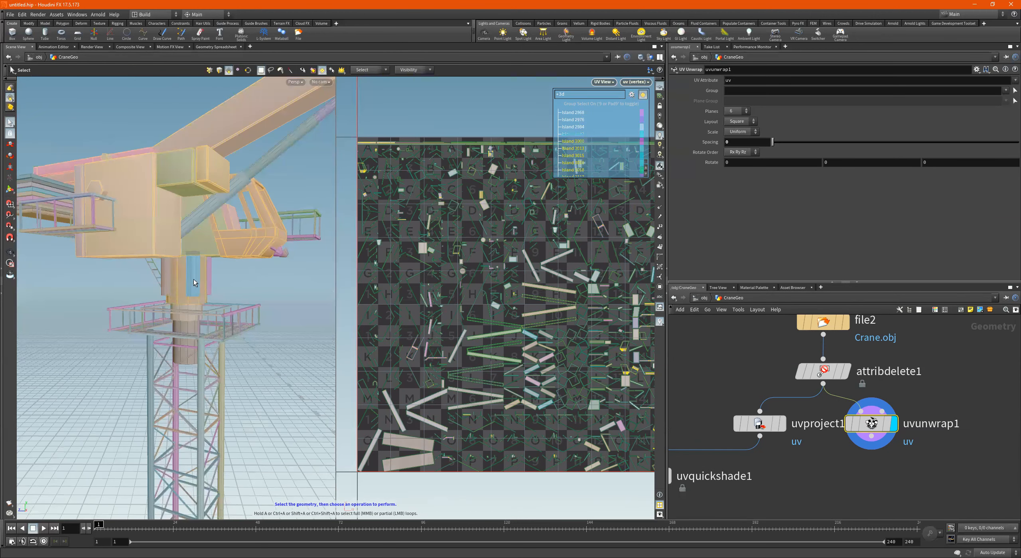
pyautogui.keyDown('alt'); pyautogui.moveTo(193, 279); pyautogui.dragTo(235, 290); pyautogui.keyUp('alt')
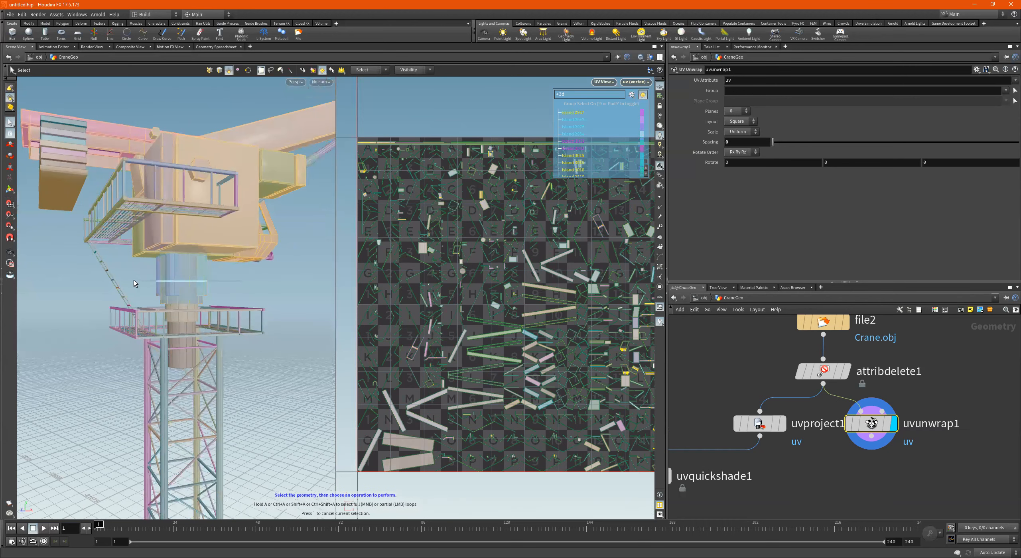
pyautogui.keyDown('alt'); pyautogui.moveTo(233, 272); pyautogui.dragTo(223, 248, button='middle'); pyautogui.keyUp('alt')
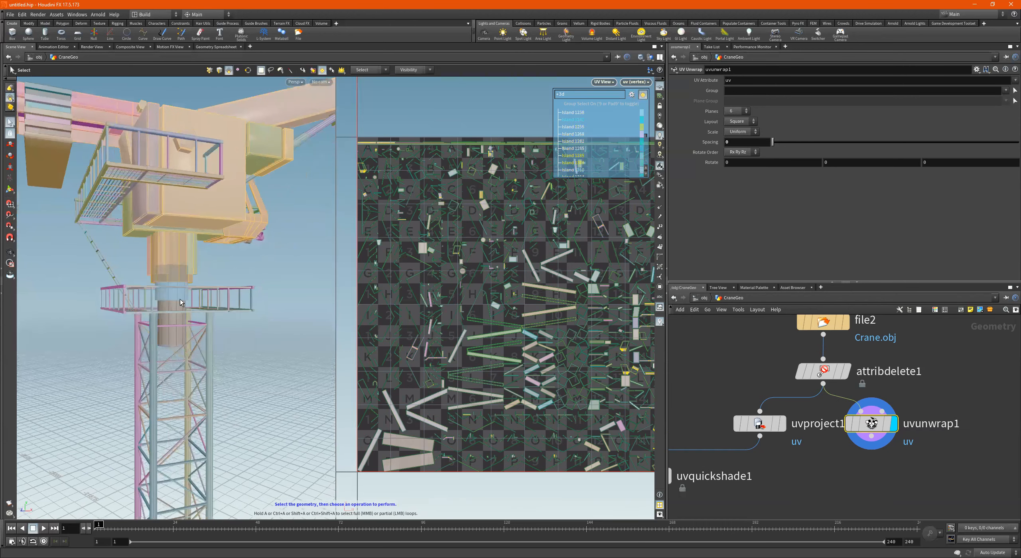
pyautogui.keyDown('alt'); pyautogui.moveTo(225, 305); pyautogui.dragTo(156, 302, button='right'); pyautogui.keyUp('alt')
pyautogui.moveTo(107, 324)
pyautogui.keyDown('alt'); pyautogui.mouseDown()
pyautogui.moveTo(116, 329)
pyautogui.moveTo(92, 328)
pyautogui.mouseUp(); pyautogui.keyUp('alt')
pyautogui.keyDown('alt'); pyautogui.moveTo(148, 327); pyautogui.dragTo(191, 323, button='middle'); pyautogui.keyUp('alt')
pyautogui.keyDown('alt'); pyautogui.moveTo(191, 323); pyautogui.dragTo(187, 310); pyautogui.keyUp('alt')
# Step: Extend the selection with the remaining boom sections and the pulley parts at the boom's tip
pyautogui.moveTo(202, 206); pyautogui.dragTo(132, 289)
pyautogui.keyDown('alt'); pyautogui.moveTo(233, 281); pyautogui.dragTo(101, 324, button='middle'); pyautogui.keyUp('alt')
pyautogui.moveTo(150, 216); pyautogui.dragTo(179, 271)
pyautogui.keyDown('alt'); pyautogui.moveTo(180, 271); pyautogui.dragTo(294, 224, button='right'); pyautogui.keyUp('alt')
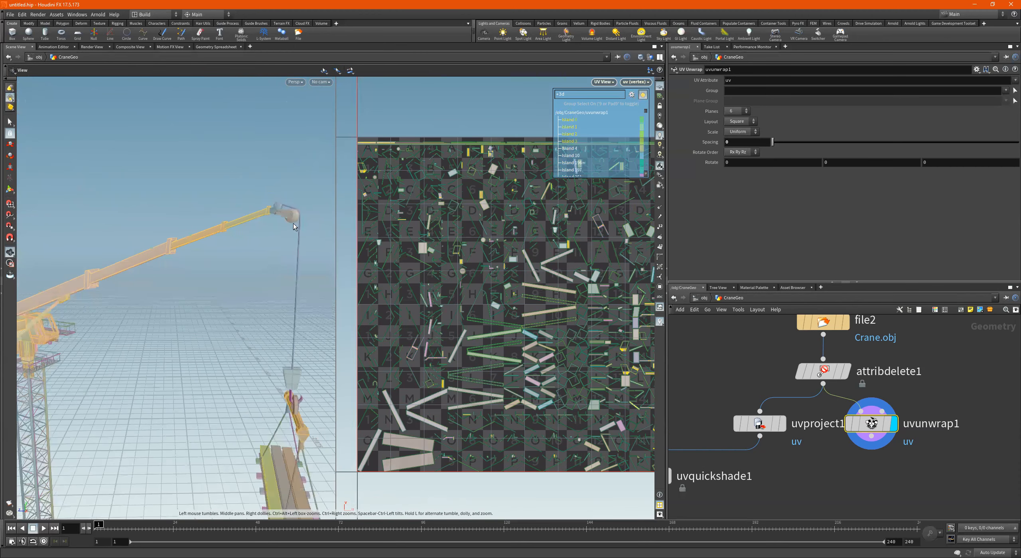
pyautogui.keyDown('shift'); pyautogui.click(284, 213); pyautogui.keyUp('shift')
pyautogui.keyDown('shift'); pyautogui.click(289, 213); pyautogui.keyUp('shift')
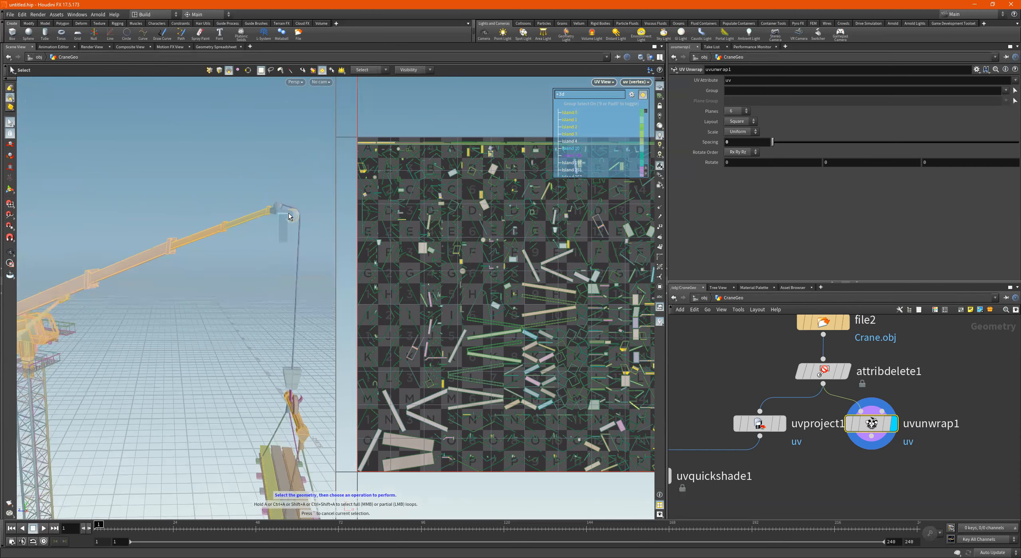
# Step: Add the hook block and the spreader parts above the suspended load to the selected islands
pyautogui.keyDown('alt'); pyautogui.moveTo(212, 319); pyautogui.dragTo(197, 144, button='middle'); pyautogui.keyUp('alt')
pyautogui.keyDown('alt'); pyautogui.moveTo(236, 335); pyautogui.dragTo(170, 234); pyautogui.keyUp('alt')
pyautogui.moveTo(171, 270)
pyautogui.keyDown('alt'); pyautogui.mouseDown()
pyautogui.moveTo(139, 281)
pyautogui.moveTo(170, 283)
pyautogui.moveTo(179, 222)
pyautogui.mouseUp(); pyautogui.keyUp('alt')
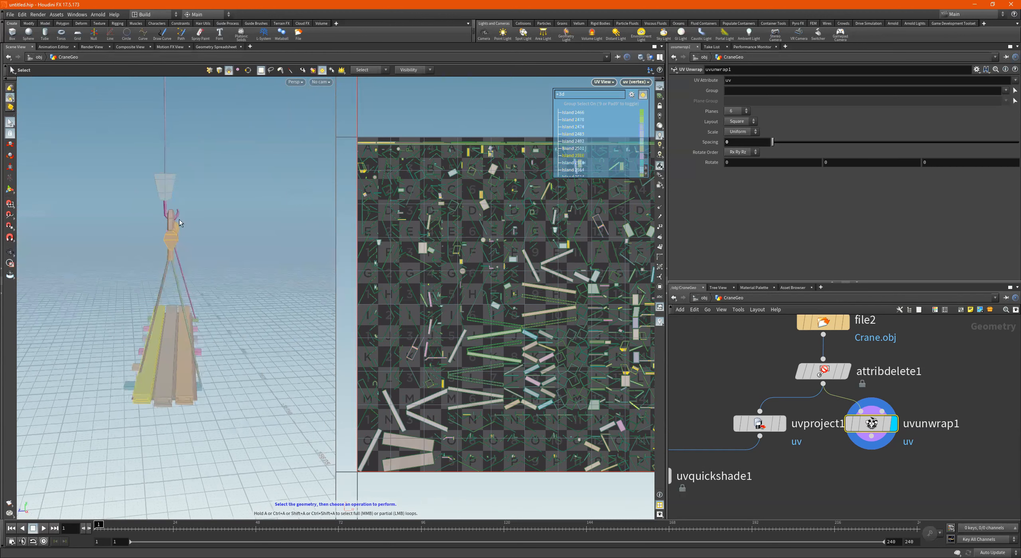
pyautogui.moveTo(133, 184); pyautogui.dragTo(206, 227)
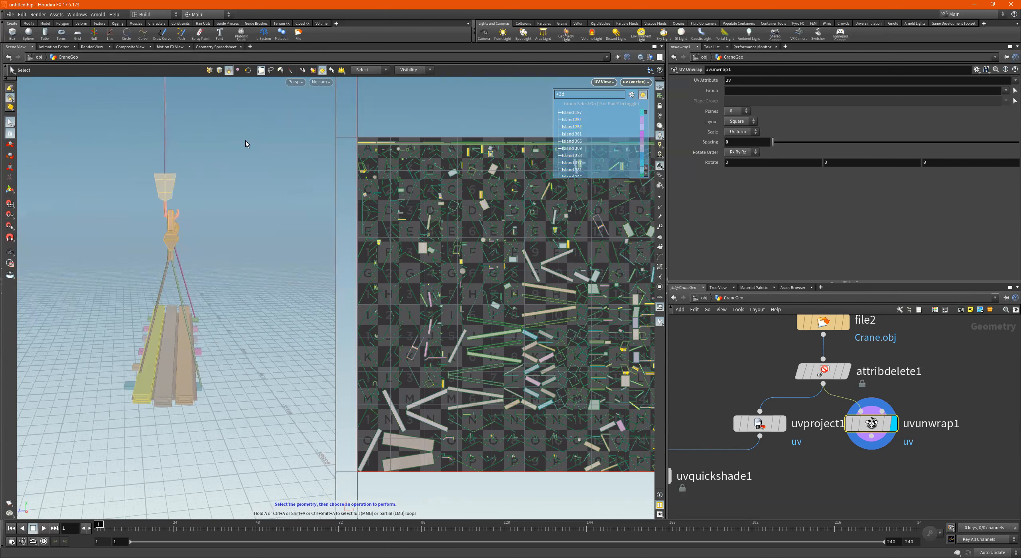
pyautogui.moveTo(229, 266); pyautogui.dragTo(89, 285)
pyautogui.keyDown('alt'); pyautogui.moveTo(271, 340); pyautogui.dragTo(252, 322); pyautogui.keyUp('alt')
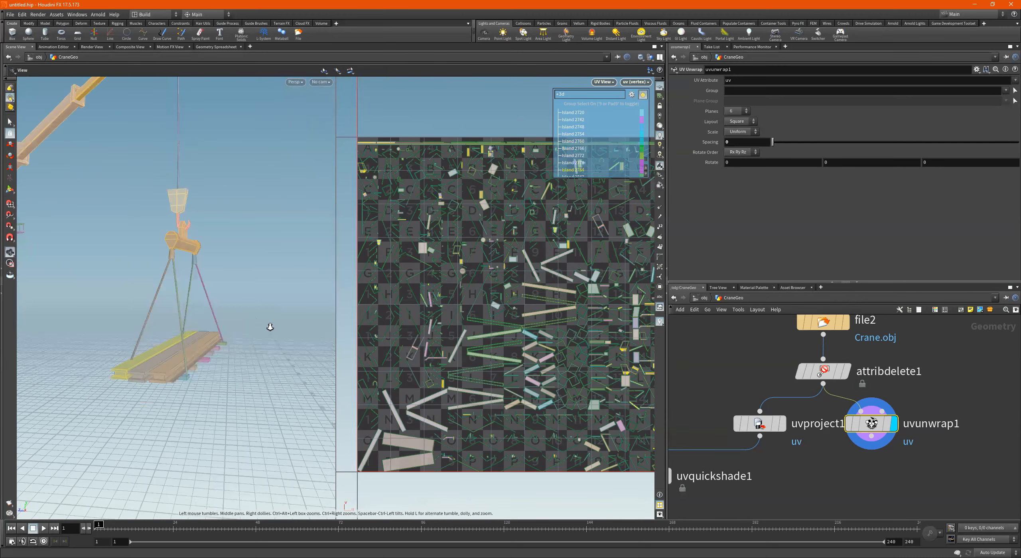
pyautogui.keyDown('alt'); pyautogui.moveTo(278, 327); pyautogui.dragTo(247, 325, button='right'); pyautogui.keyUp('alt')
pyautogui.moveTo(256, 318); pyautogui.dragTo(132, 390)
pyautogui.keyDown('alt'); pyautogui.moveTo(222, 374); pyautogui.dragTo(132, 303); pyautogui.keyUp('alt')
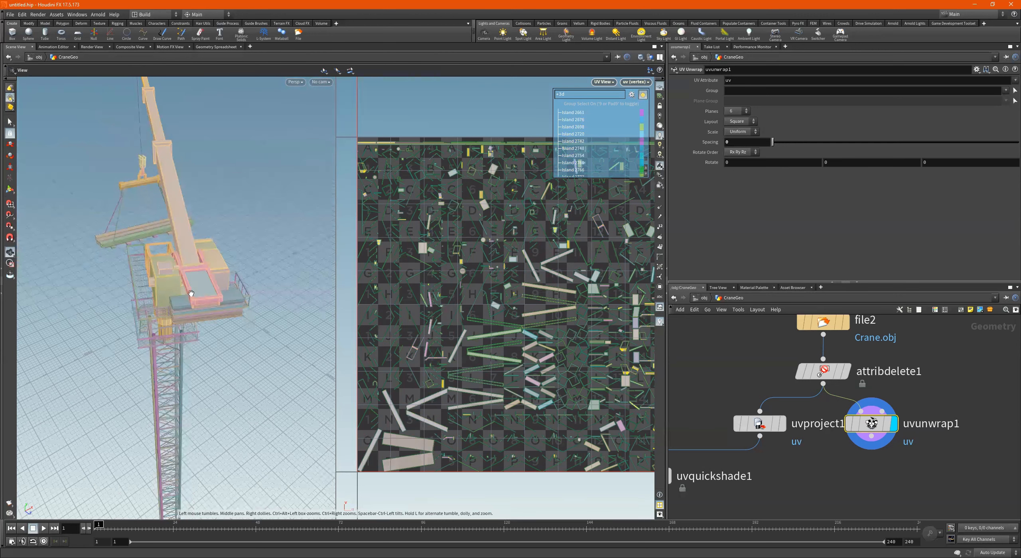
pyautogui.moveTo(221, 315); pyautogui.dragTo(191, 254)
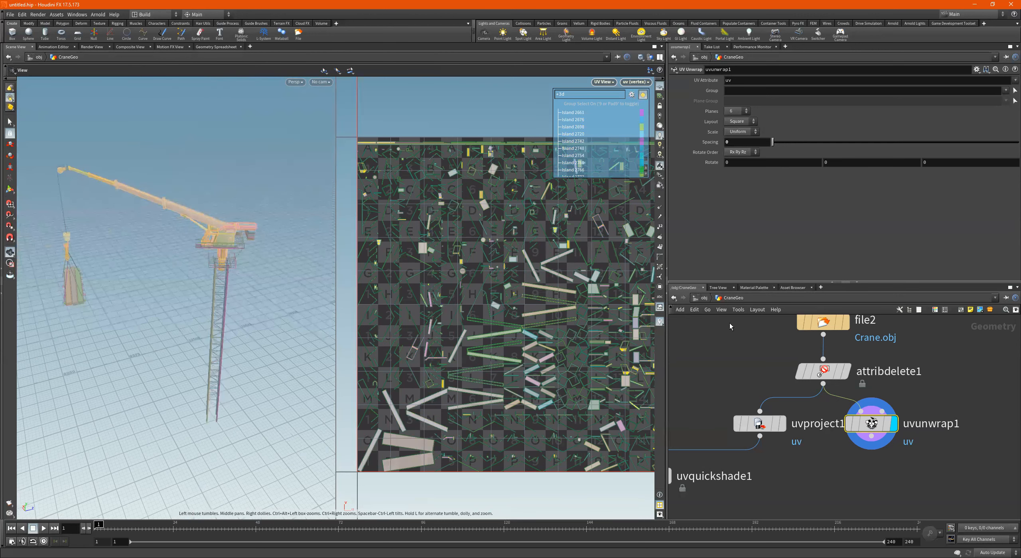
pyautogui.moveTo(277, 261); pyautogui.dragTo(266, 259, button='right')
pyautogui.moveTo(247, 258); pyautogui.dragTo(251, 236, button='middle')
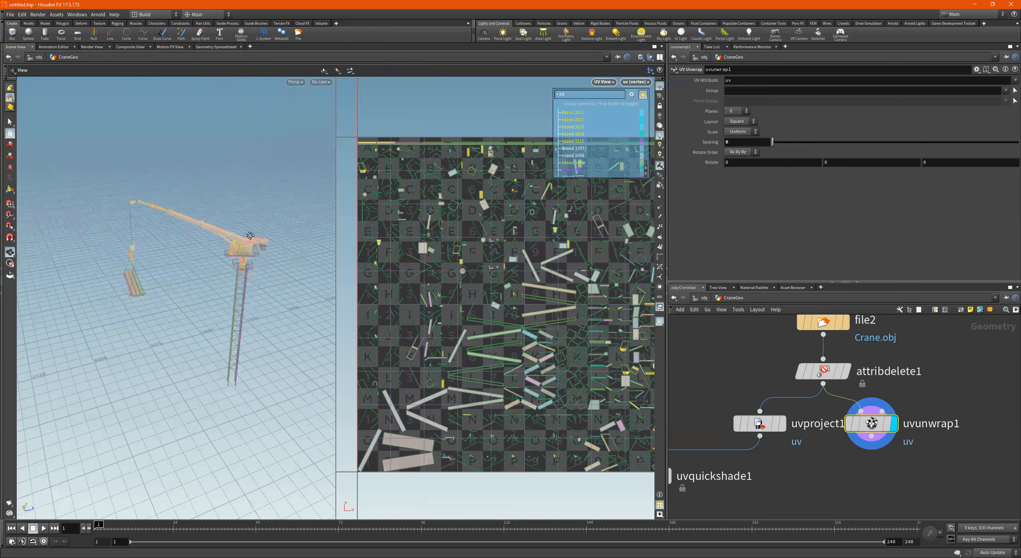
pyautogui.press('s')
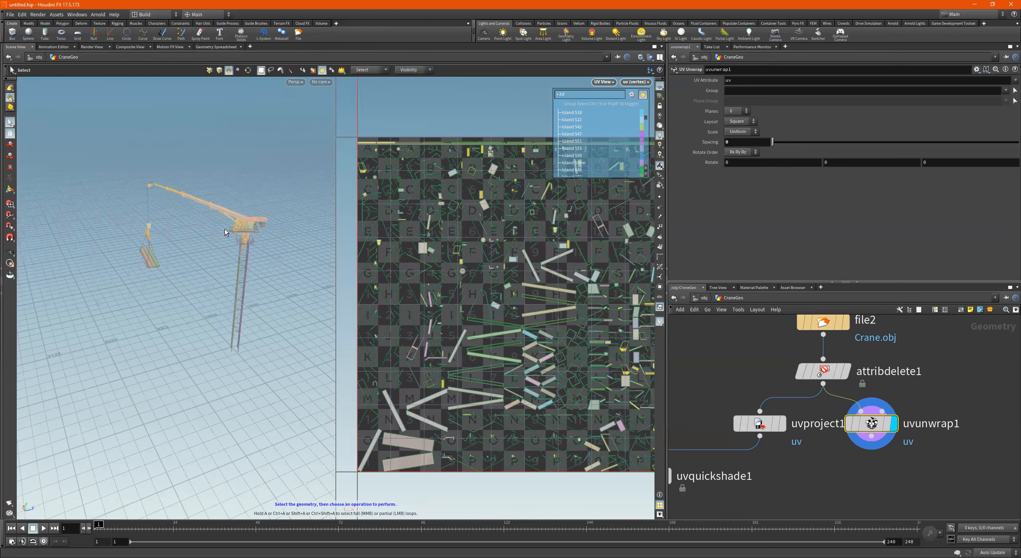
pyautogui.press('Tab')
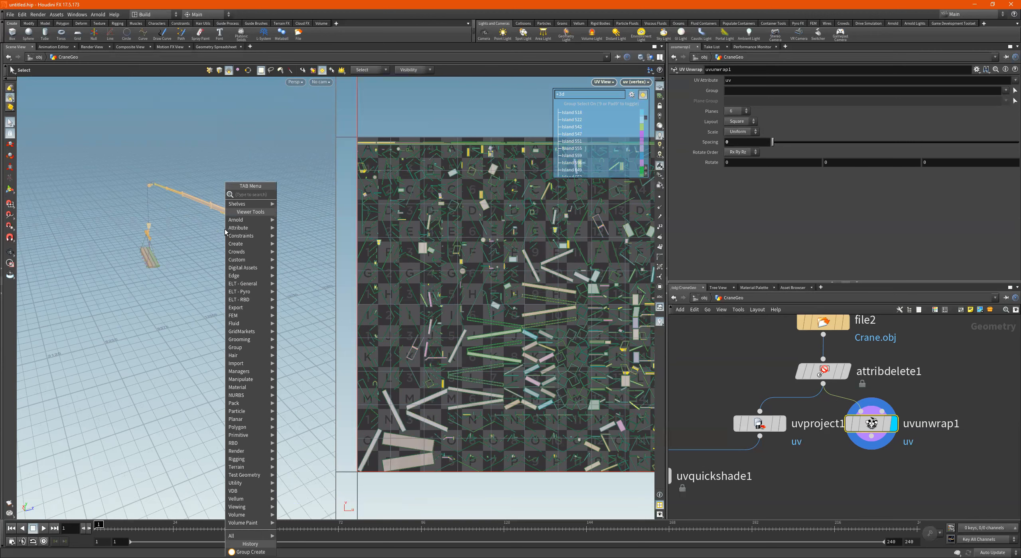
pyautogui.click(186, 221)
pyautogui.rightClick(186, 221)
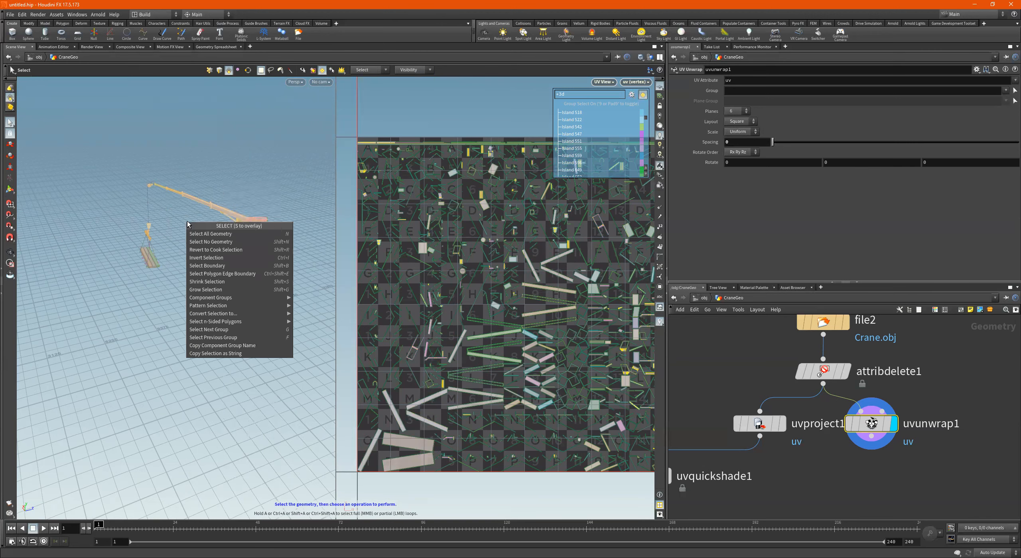
pyautogui.press('Escape')
# Step: Add a Group Create node below uvunwrap1 that stores the selected crane islands as a primitive group
pyautogui.press('Tab')
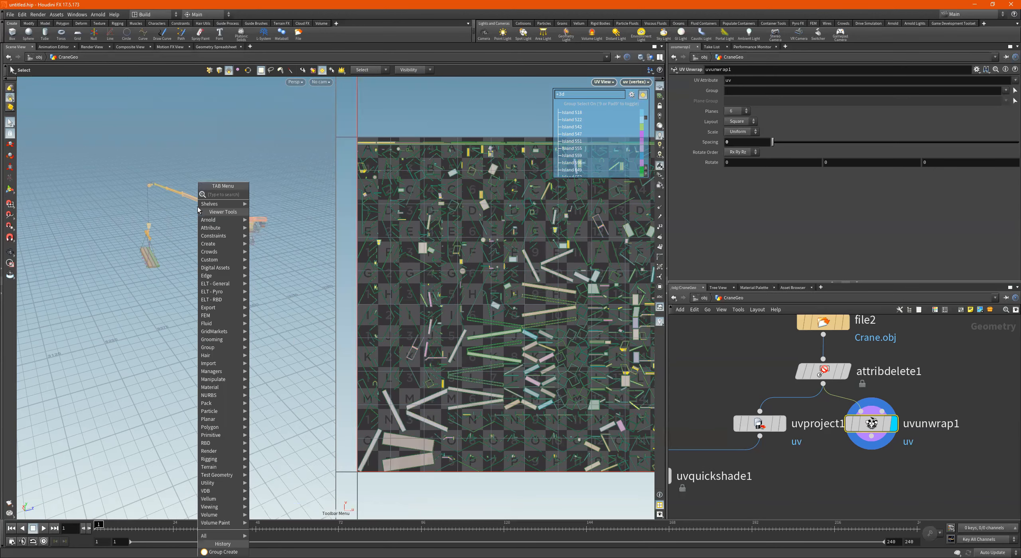
pyautogui.write('create')
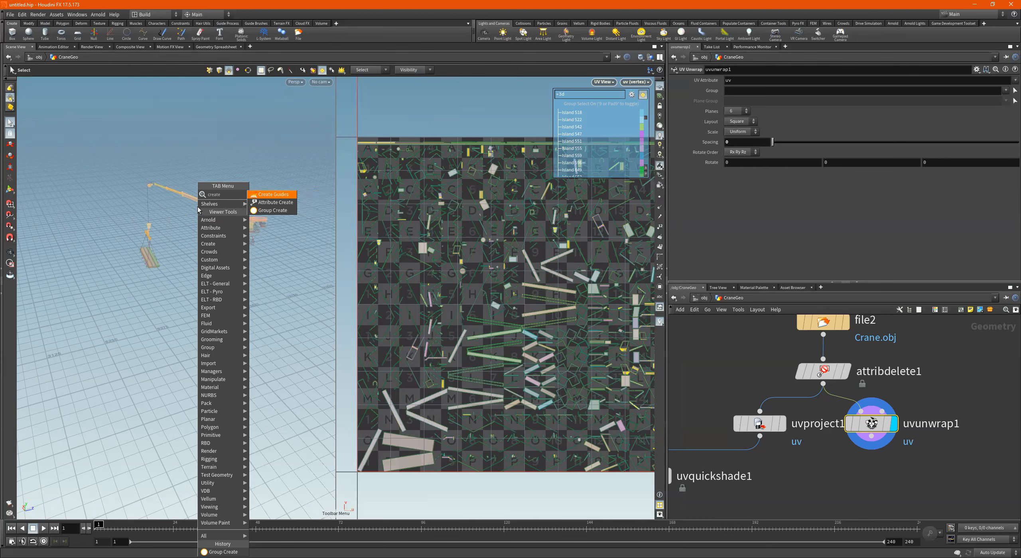
pyautogui.press('Down')
pyautogui.press('Down')
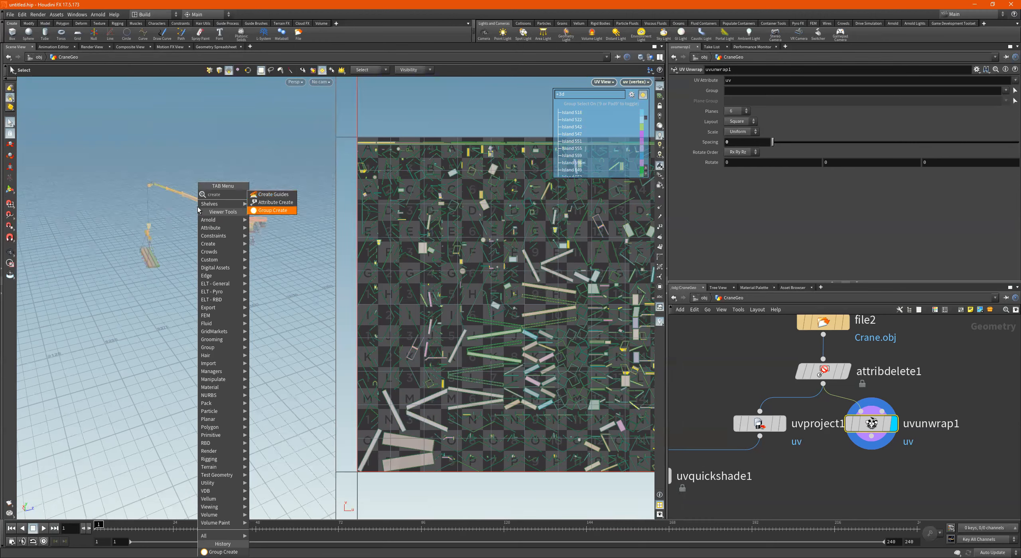
pyautogui.press('Return')
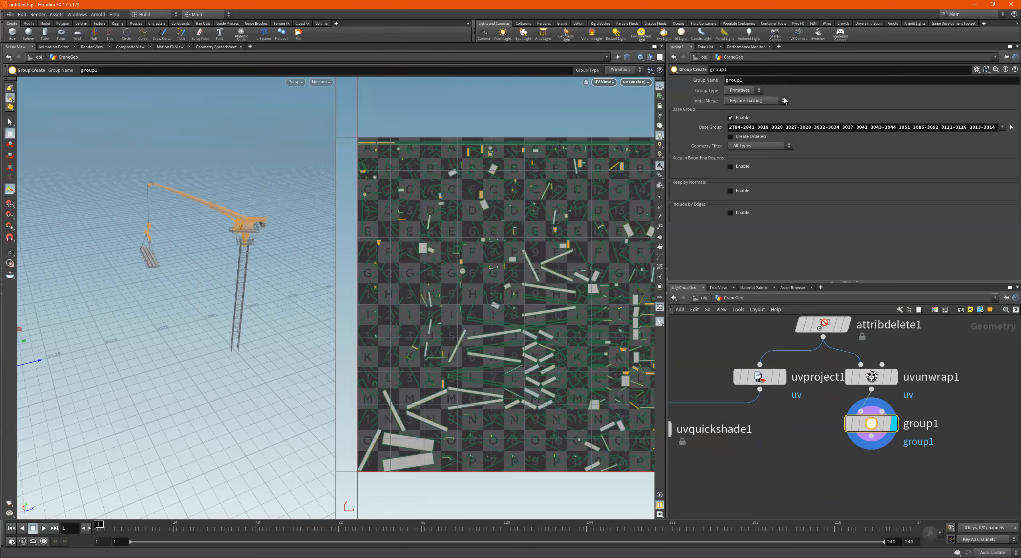
# Step: Name the new primitive group big_Stuff_grp
pyautogui.press('Escape')
pyautogui.moveTo(212, 210)
pyautogui.mouseDown()
pyautogui.moveTo(229, 188)
pyautogui.moveTo(219, 216)
pyautogui.mouseUp()
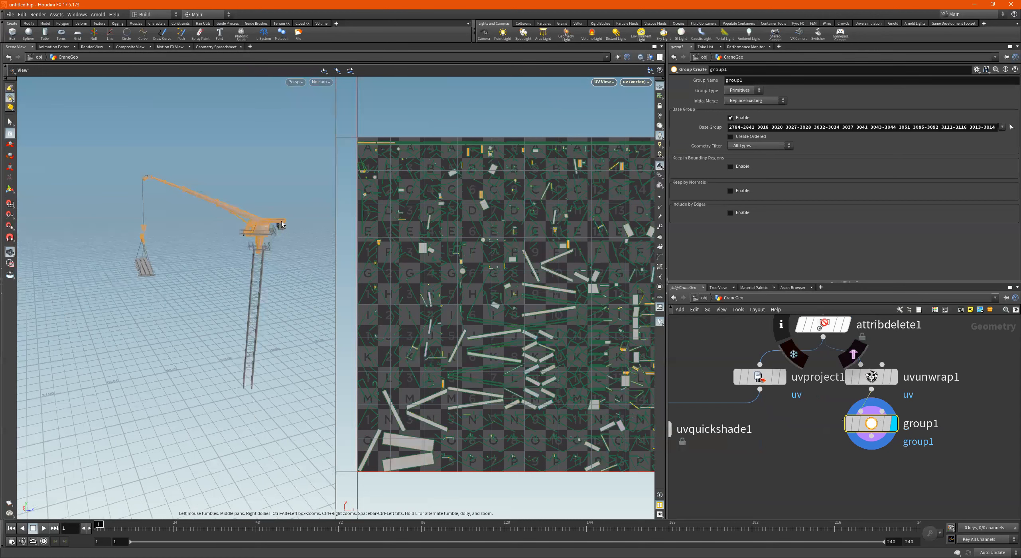
pyautogui.moveTo(775, 81); pyautogui.dragTo(714, 80)
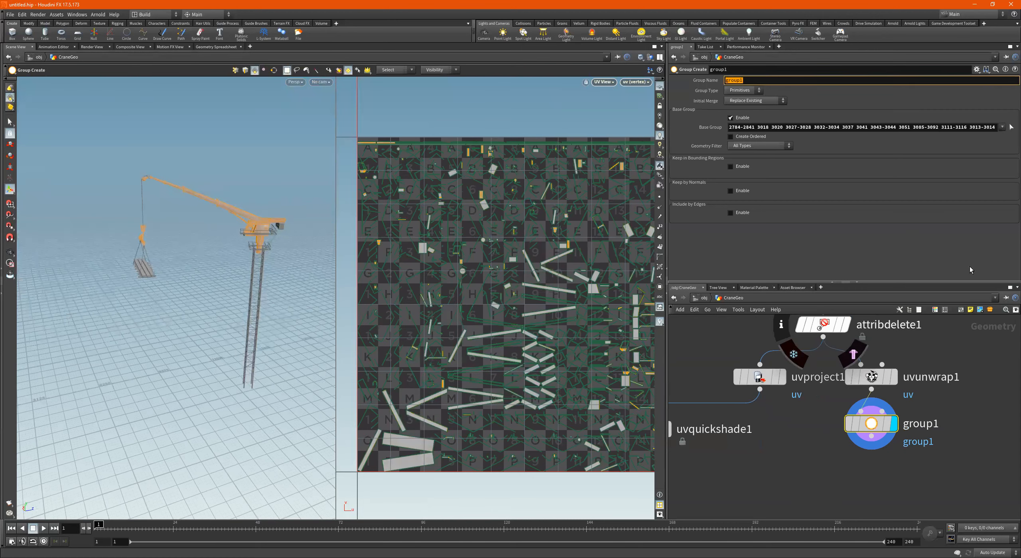
pyautogui.write('big_Stuff_')
pyautogui.press('Return')
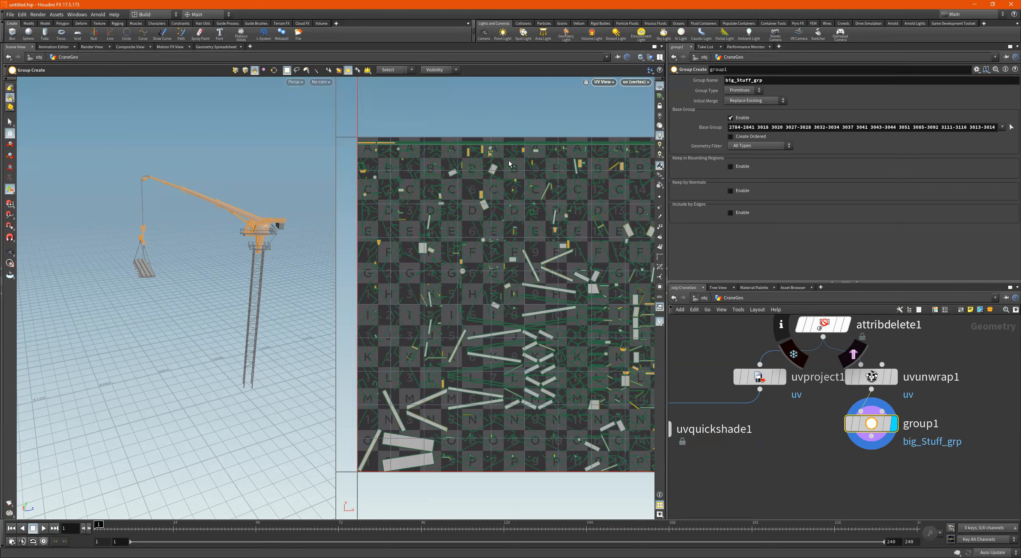
# Step: Select the planks of the suspended load as islands, working from the group1 node
pyautogui.scroll(2, 182, 256)
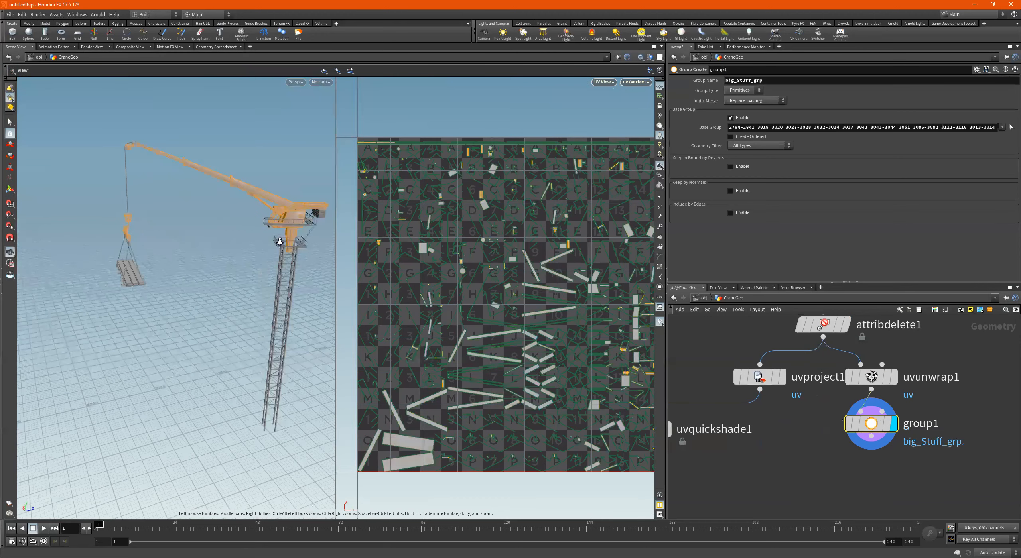
pyautogui.scroll(3, 204, 257)
pyautogui.moveTo(205, 256); pyautogui.dragTo(194, 255)
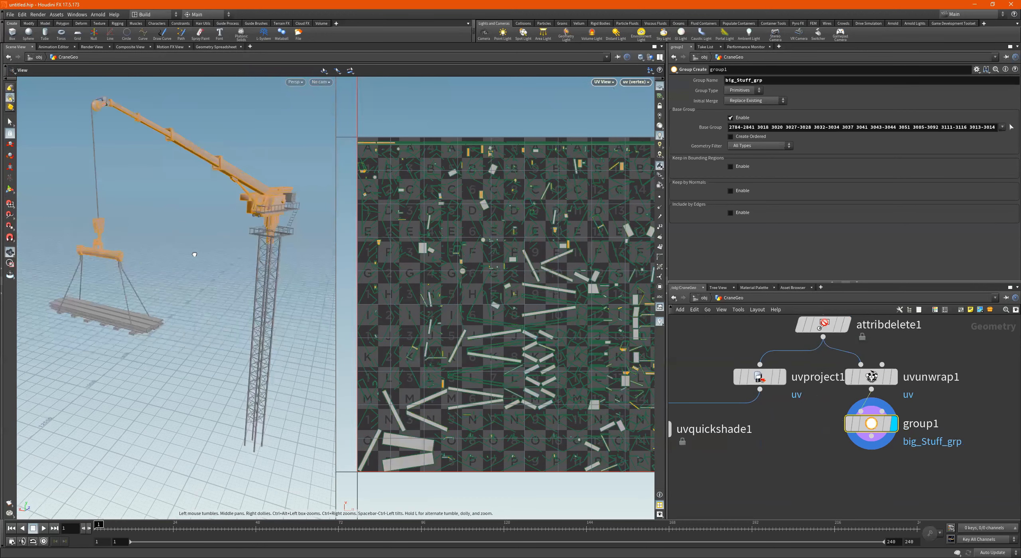
pyautogui.click(873, 429)
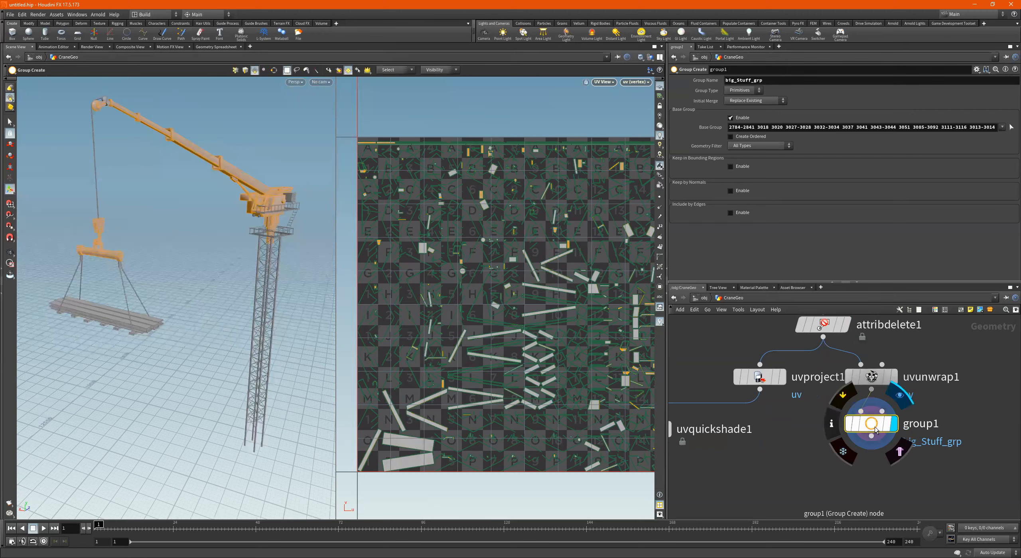
pyautogui.click(876, 430)
pyautogui.keyDown('alt'); pyautogui.moveTo(180, 328); pyautogui.dragTo(181, 323); pyautogui.keyUp('alt')
pyautogui.keyDown('alt'); pyautogui.moveTo(181, 323); pyautogui.dragTo(221, 304, button='middle'); pyautogui.keyUp('alt')
pyautogui.keyDown('alt'); pyautogui.moveTo(137, 285); pyautogui.dragTo(192, 296, button='right'); pyautogui.keyUp('alt')
pyautogui.click(10, 123)
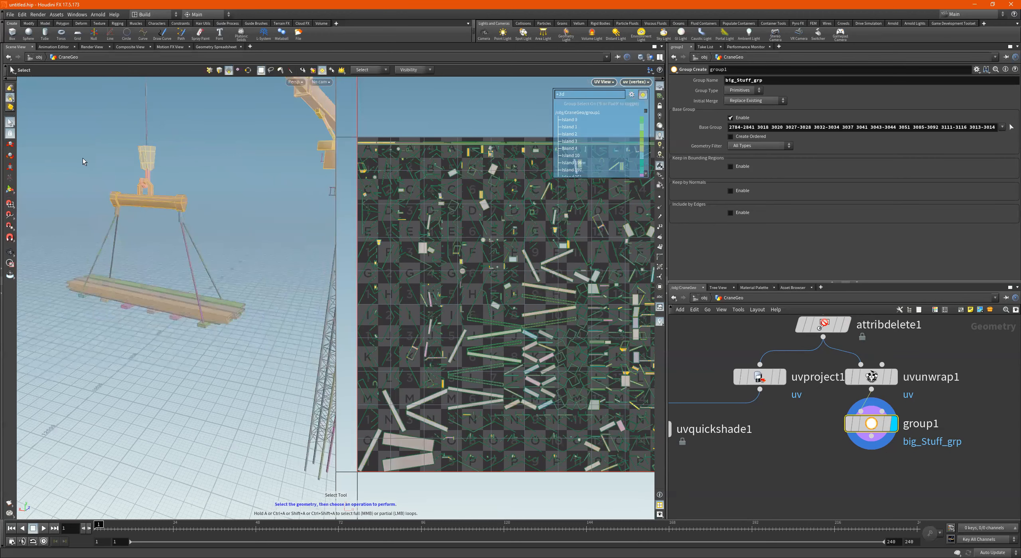
pyautogui.click(158, 294)
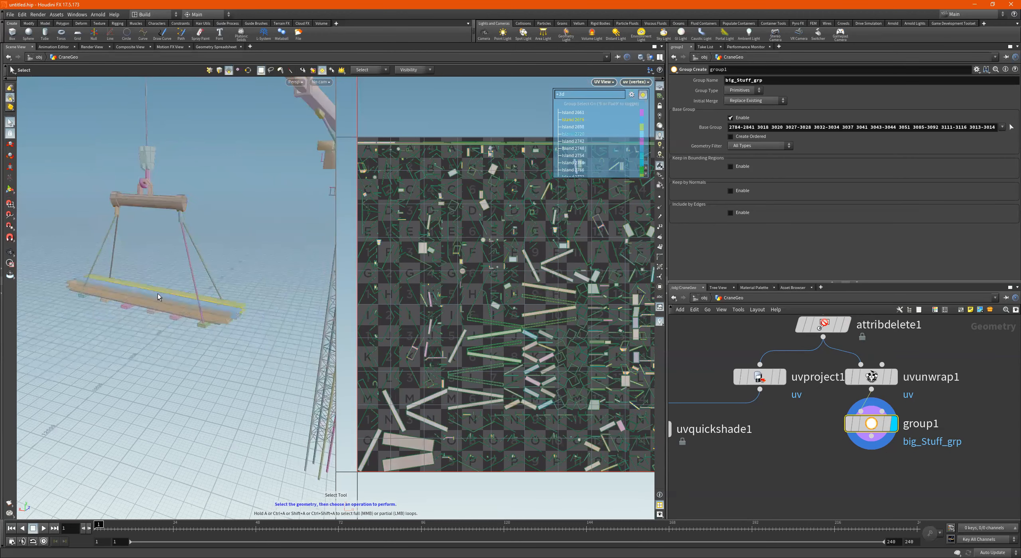
pyautogui.press('Escape')
pyautogui.moveTo(251, 333); pyautogui.dragTo(187, 296)
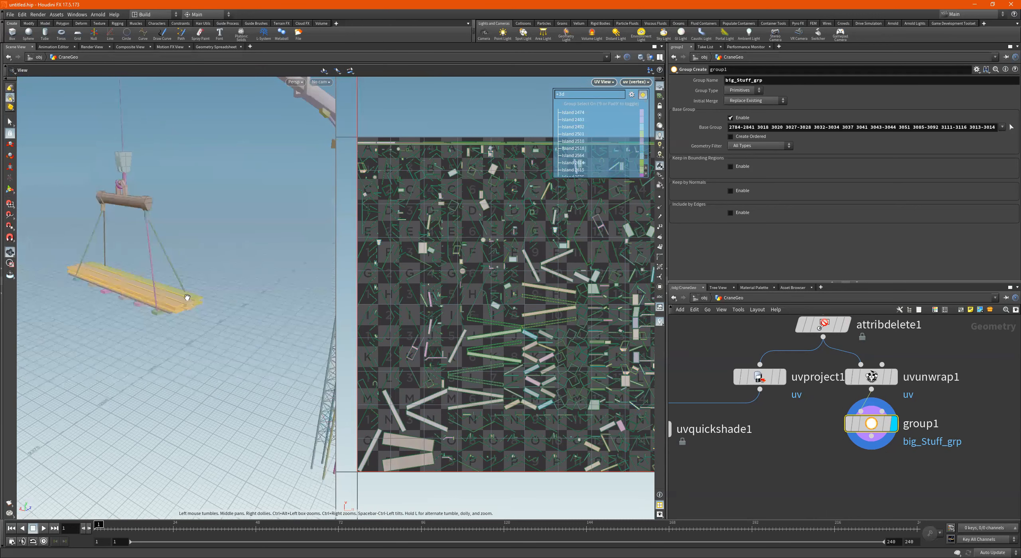
# Step: Add the counterweight parts behind the machinery housing to the selected plank islands
pyautogui.moveTo(162, 296); pyautogui.dragTo(6, 331, button='middle')
pyautogui.moveTo(191, 315); pyautogui.dragTo(169, 266)
pyautogui.moveTo(241, 233); pyautogui.dragTo(306, 230, button='right')
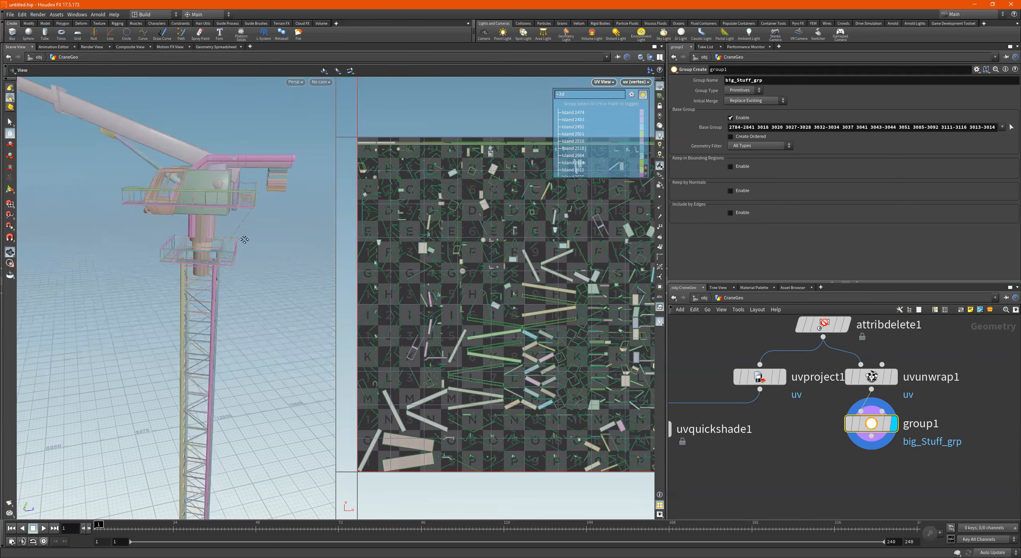
pyautogui.moveTo(225, 200); pyautogui.dragTo(258, 199, button='right')
pyautogui.moveTo(265, 198); pyautogui.dragTo(223, 170)
pyautogui.press('Escape')
pyautogui.moveTo(251, 280); pyautogui.dragTo(276, 205)
pyautogui.scroll(-5, 260, 198)
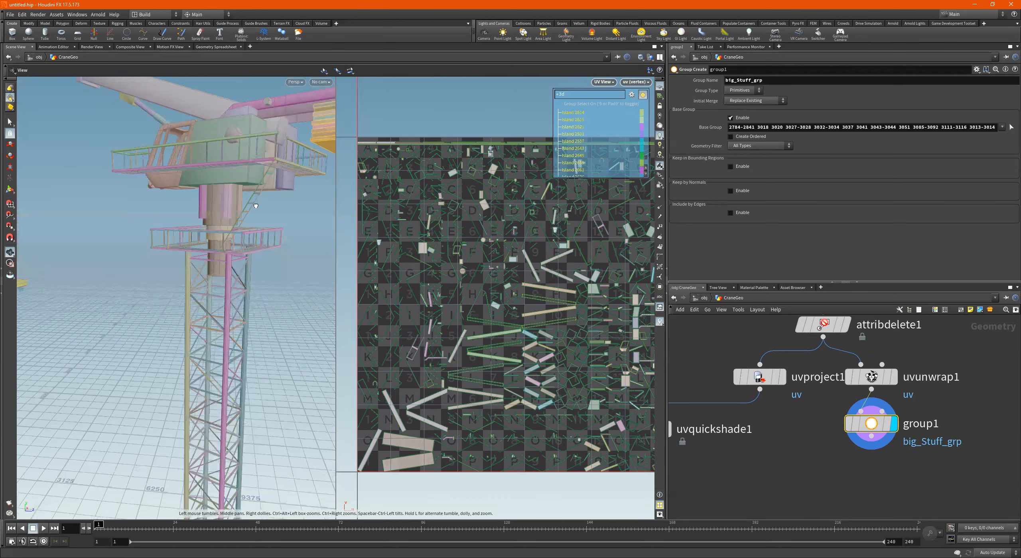
# Step: Extend the selection with the crossbeams on the underside of the suspended load
pyautogui.moveTo(184, 238); pyautogui.dragTo(171, 207)
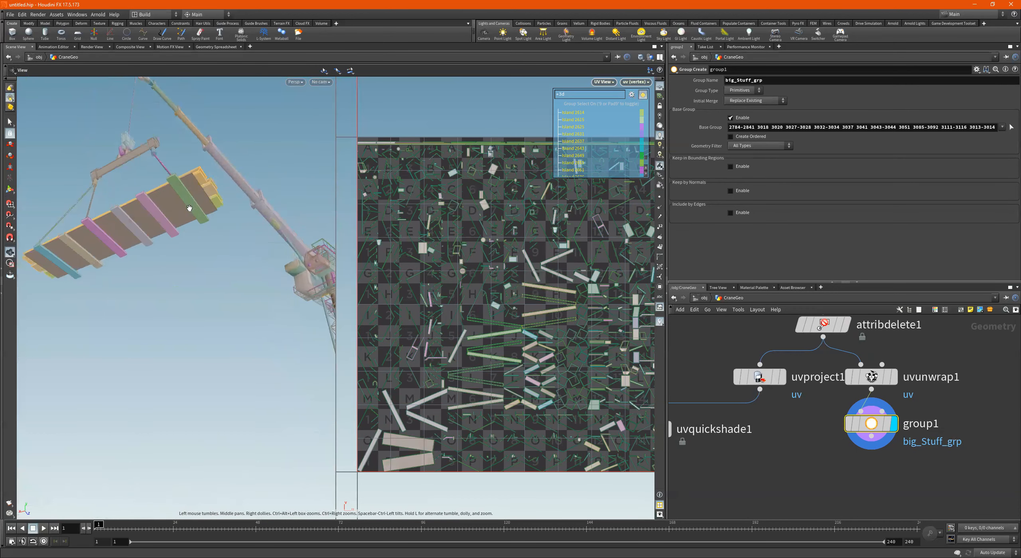
pyautogui.press('s')
pyautogui.keyDown('shift'); pyautogui.click(171, 207); pyautogui.keyUp('shift')
pyautogui.keyDown('shift'); pyautogui.click(185, 191); pyautogui.keyUp('shift')
pyautogui.keyDown('shift'); pyautogui.click(156, 210); pyautogui.keyUp('shift')
pyautogui.keyDown('shift'); pyautogui.click(134, 224); pyautogui.keyUp('shift')
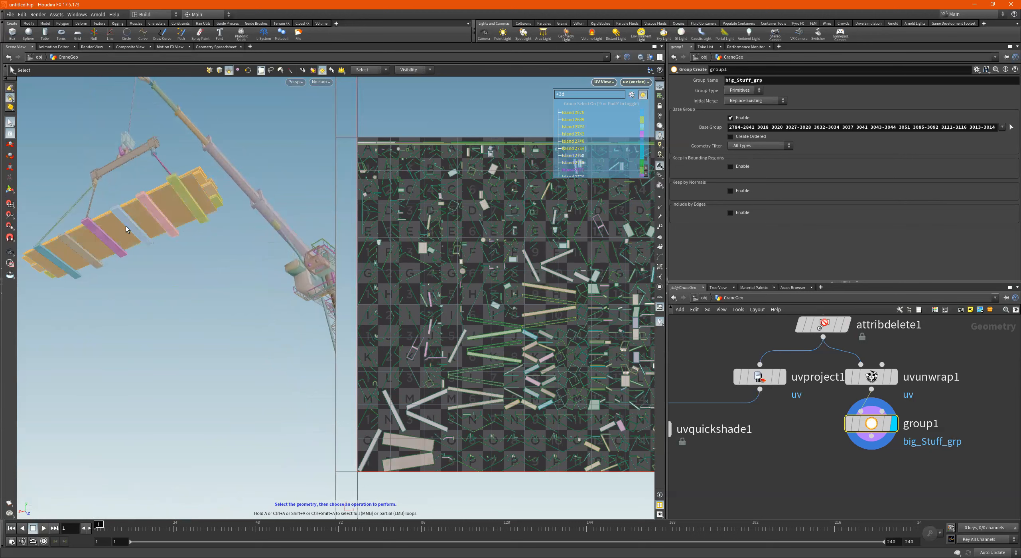
pyautogui.keyDown('shift'); pyautogui.click(99, 240); pyautogui.keyUp('shift')
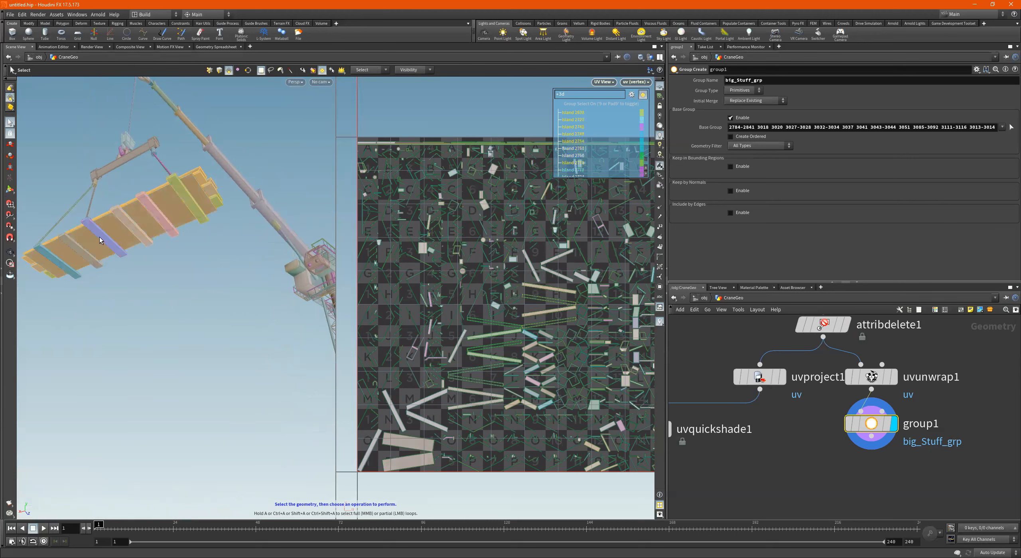
pyautogui.keyDown('shift'); pyautogui.click(84, 250); pyautogui.keyUp('shift')
pyautogui.keyDown('shift'); pyautogui.click(69, 269); pyautogui.keyUp('shift')
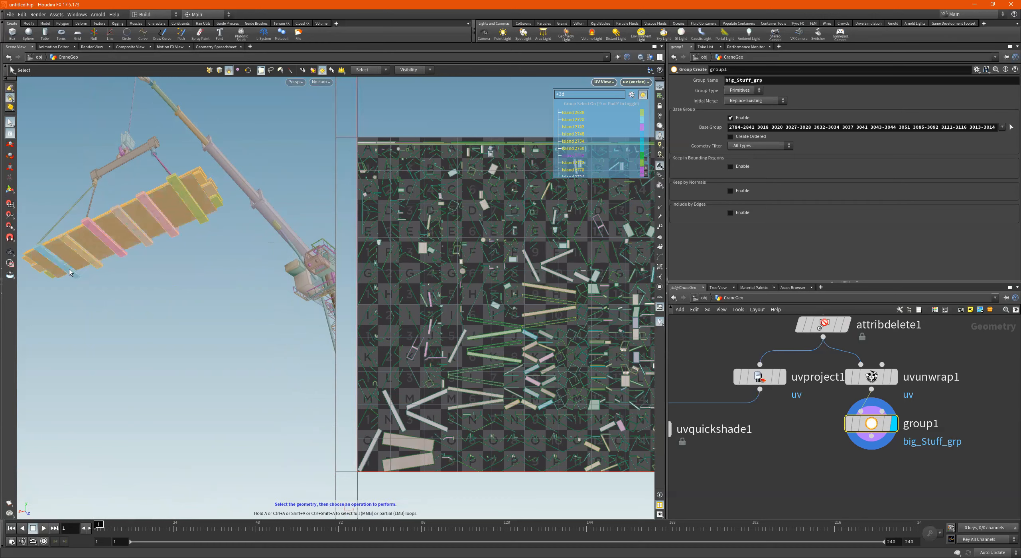
# Step: Add a second Group Create node below group1 for the selected planks, crossbeams and counterweight parts
pyautogui.press('space')
pyautogui.moveTo(198, 292); pyautogui.dragTo(294, 113)
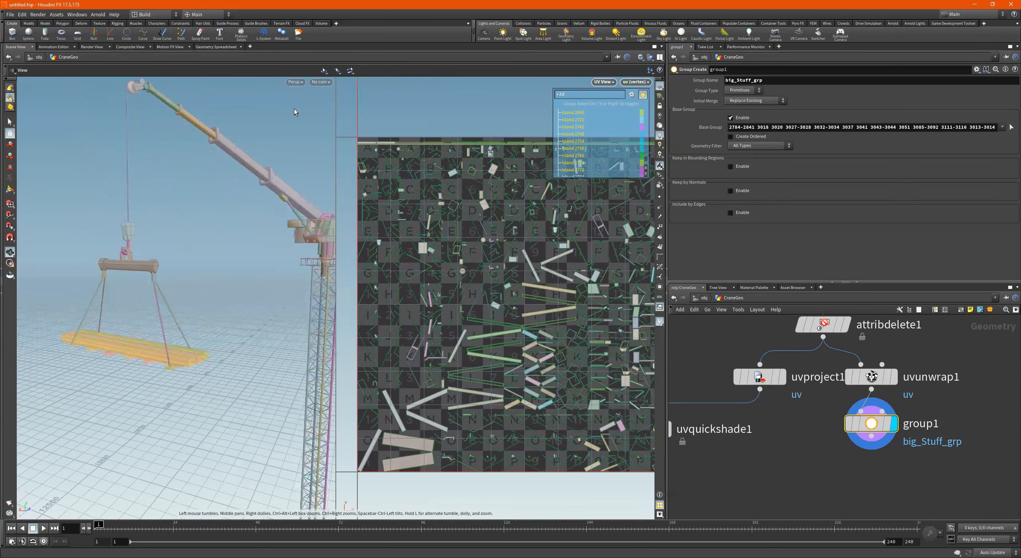
pyautogui.moveTo(411, 82); pyautogui.dragTo(478, 90)
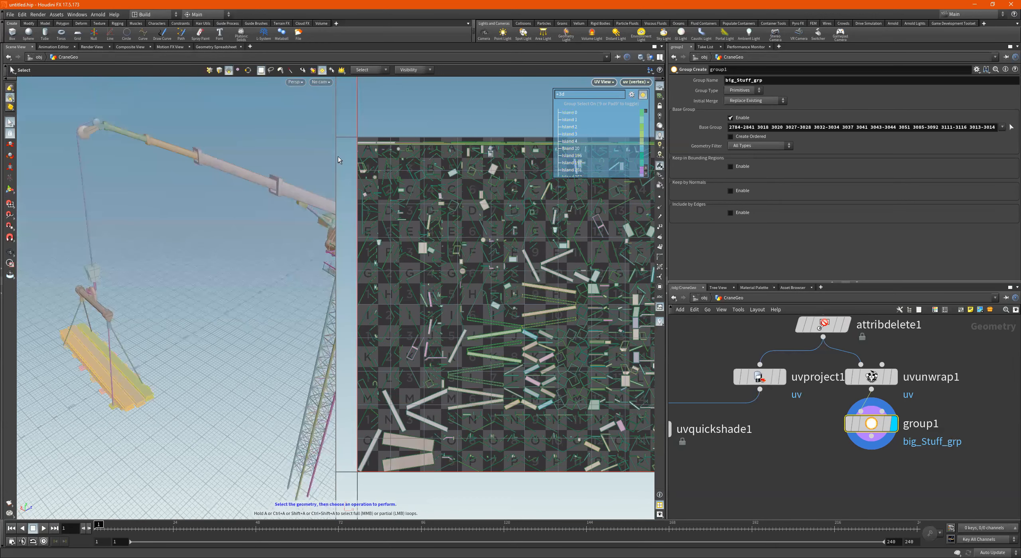
pyautogui.press('space')
pyautogui.moveTo(164, 275); pyautogui.dragTo(195, 225)
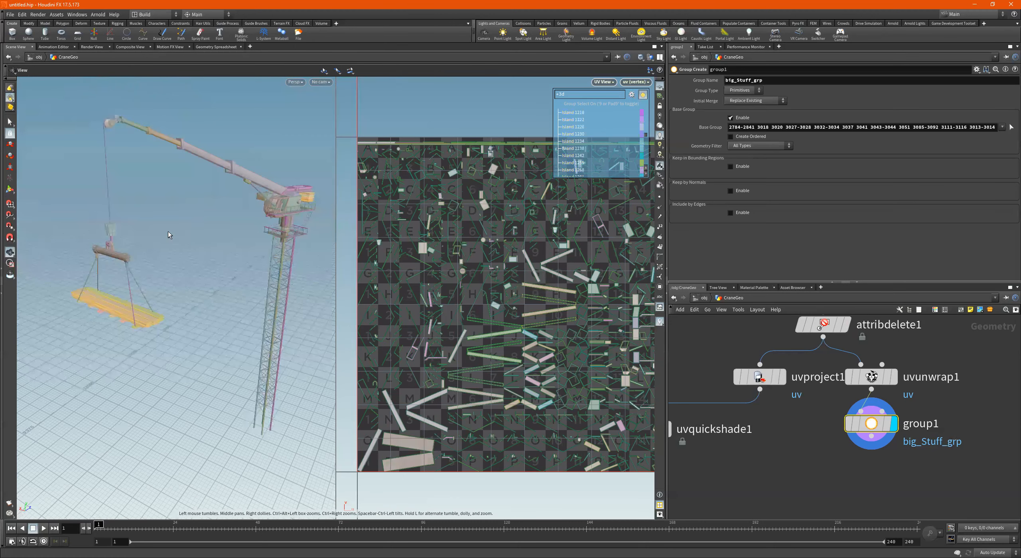
pyautogui.press('Tab')
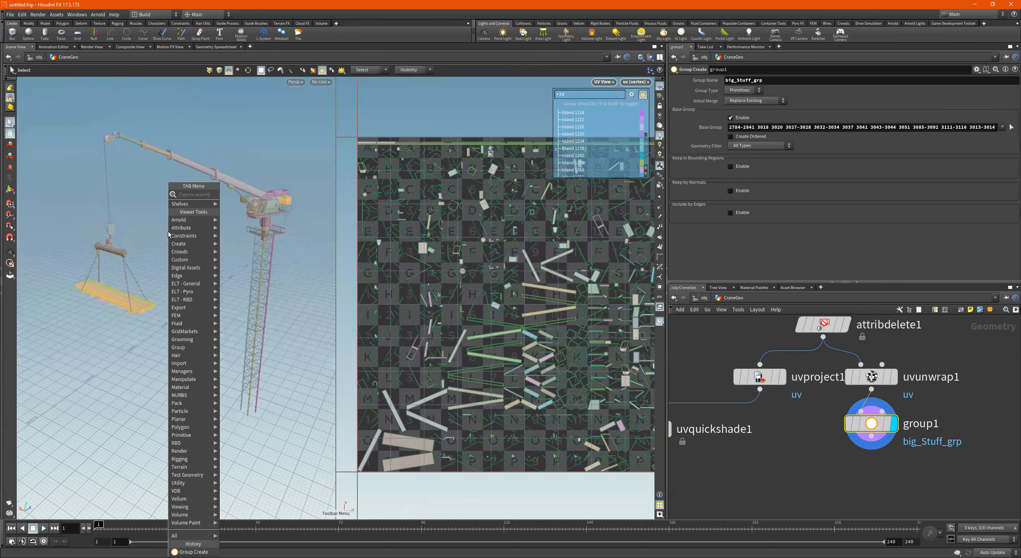
pyautogui.write('group')
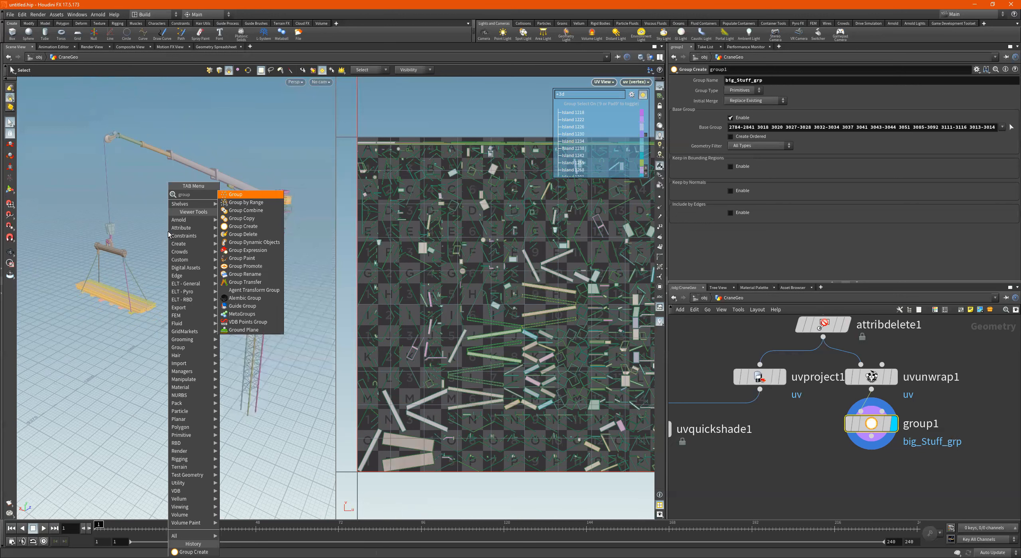
pyautogui.write('cr')
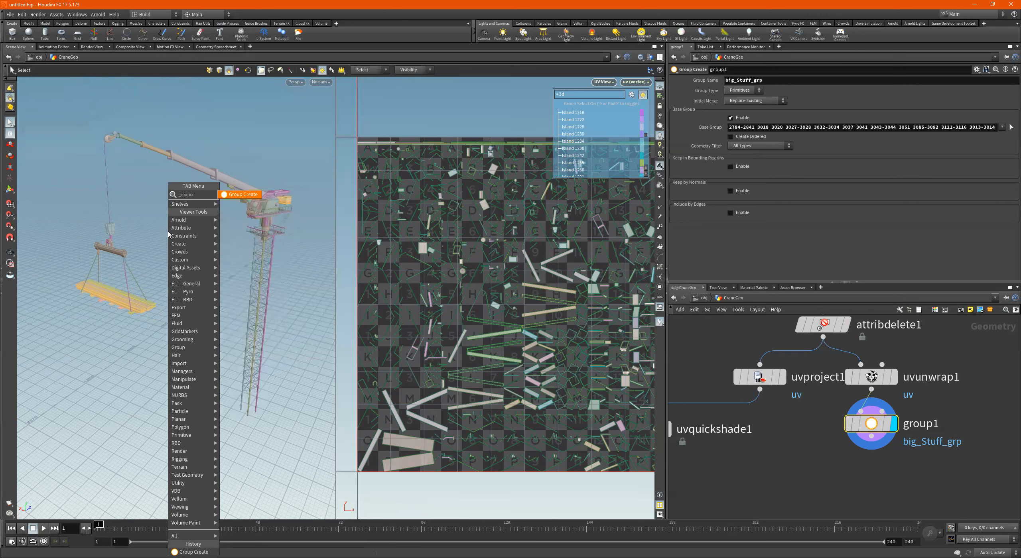
pyautogui.press('Return')
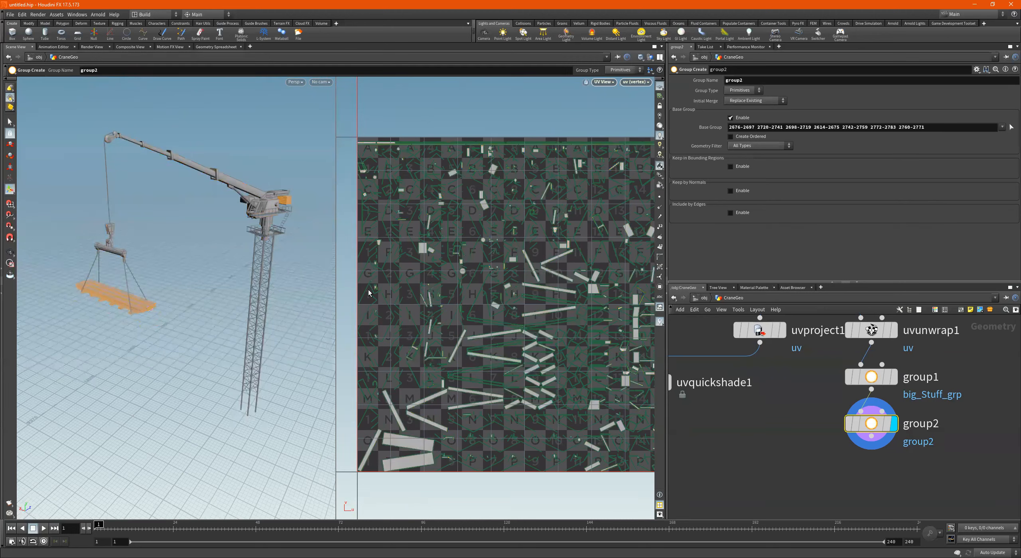
# Step: Try to reuse the name big_Stuff_grp from group1 as the group name of group2
pyautogui.doubleClick(747, 81)
pyautogui.click(880, 377)
pyautogui.doubleClick(772, 80)
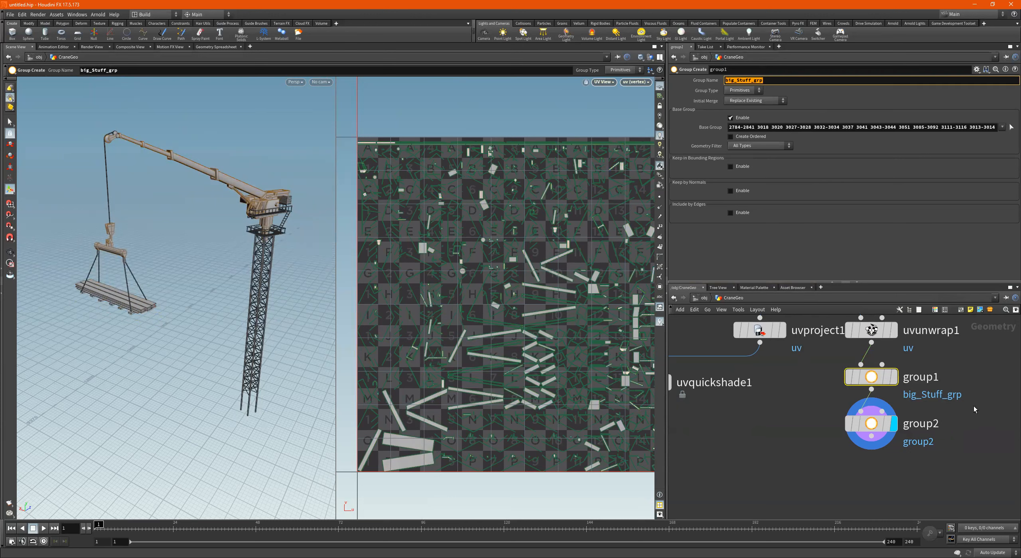
pyautogui.click(873, 424)
pyautogui.moveTo(759, 83); pyautogui.dragTo(688, 83)
pyautogui.write('/obj/geo1/file1')
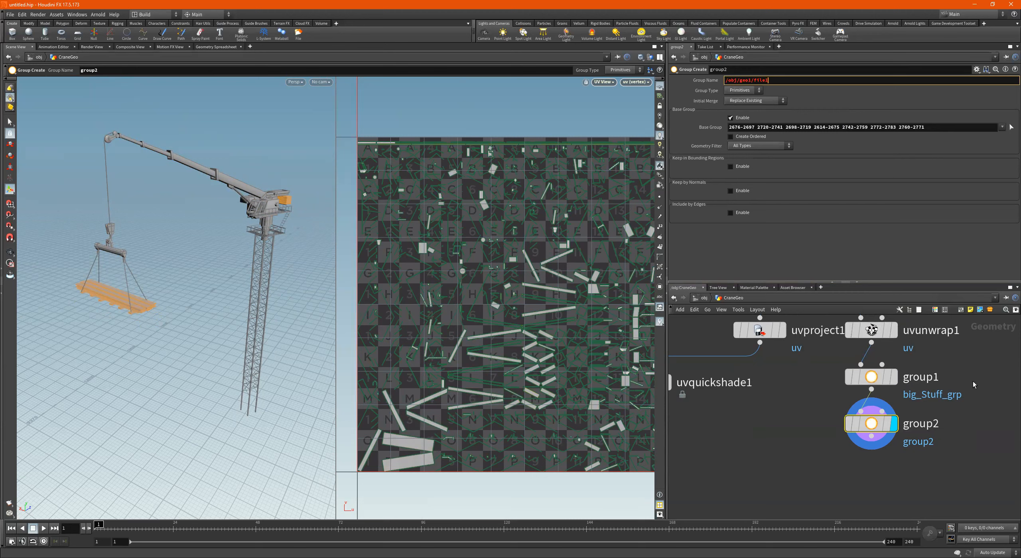
# Step: Set the group name of group2 to the variable $OS
pyautogui.tripleClick(783, 80)
pyautogui.write('$')
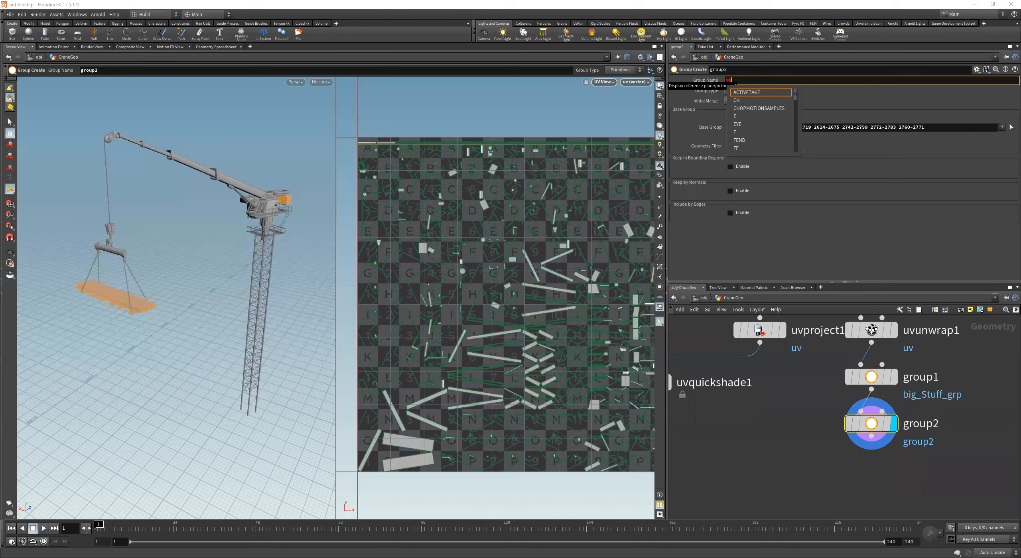
pyautogui.write('OS')
pyautogui.press('Return')
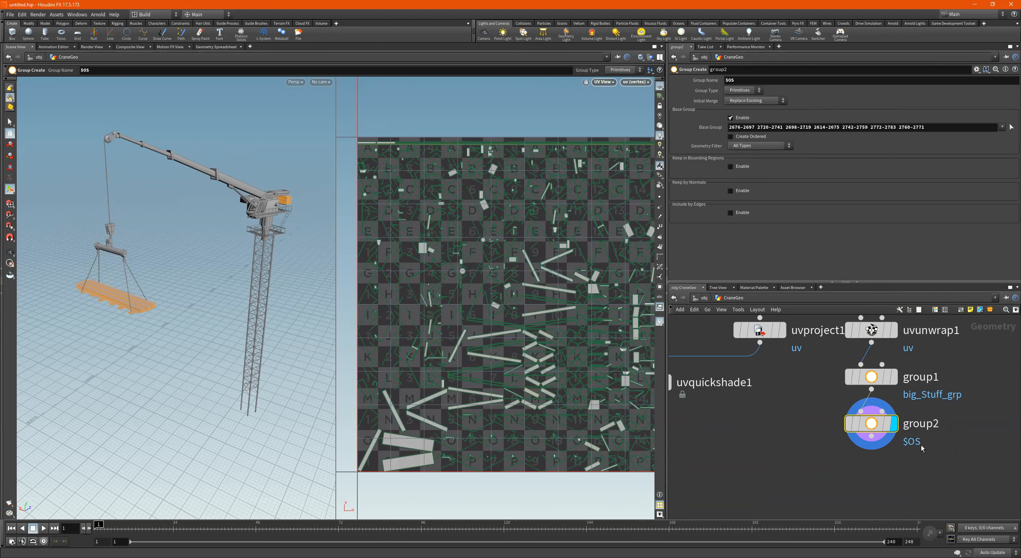
# Step: Rename the group2 node as medium_Stuff-grp
pyautogui.doubleClick(917, 424)
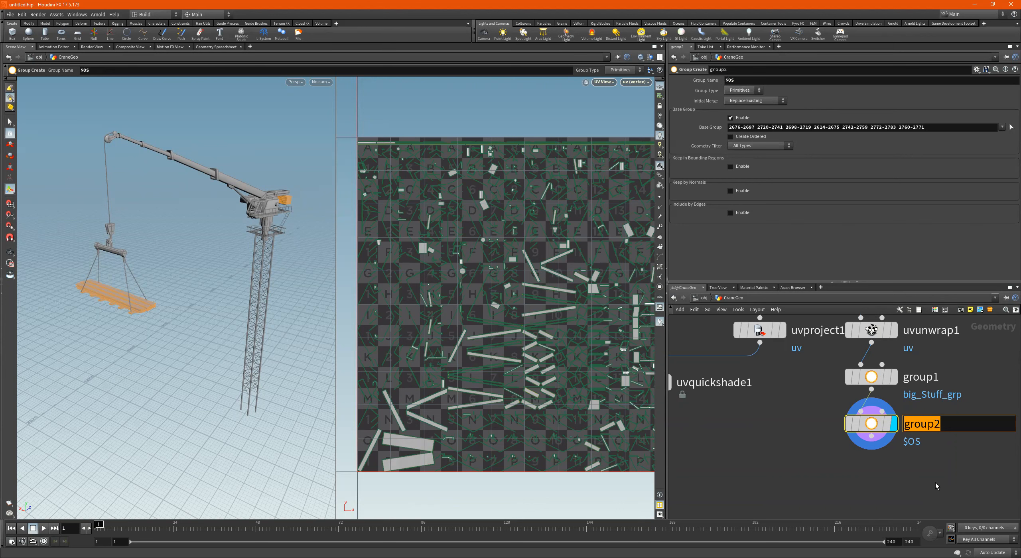
pyautogui.click(951, 425)
pyautogui.moveTo(904, 395); pyautogui.dragTo(928, 398)
pyautogui.doubleClick(932, 423)
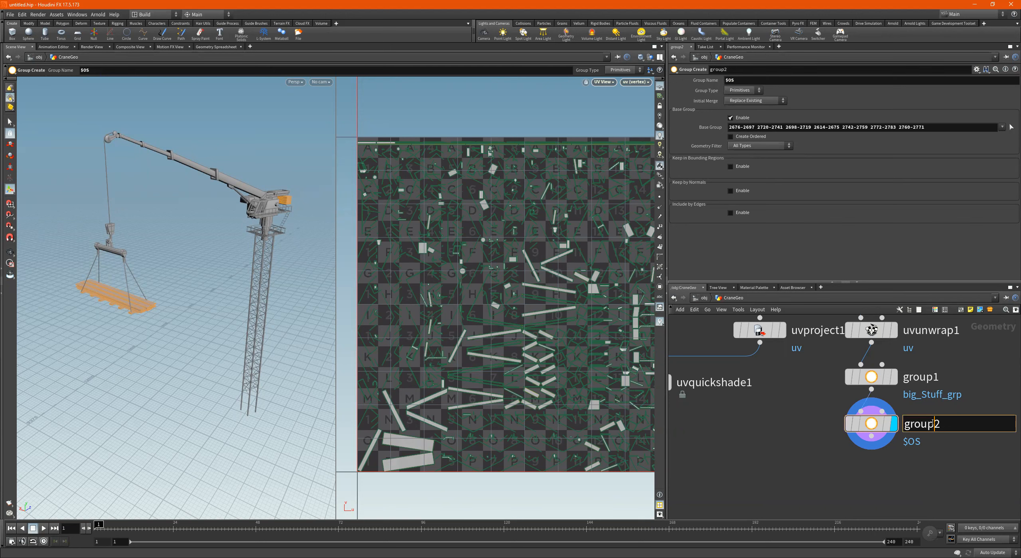
pyautogui.doubleClick(933, 423)
pyautogui.write('medium_Stuff-grp')
pyautogui.press('Return')
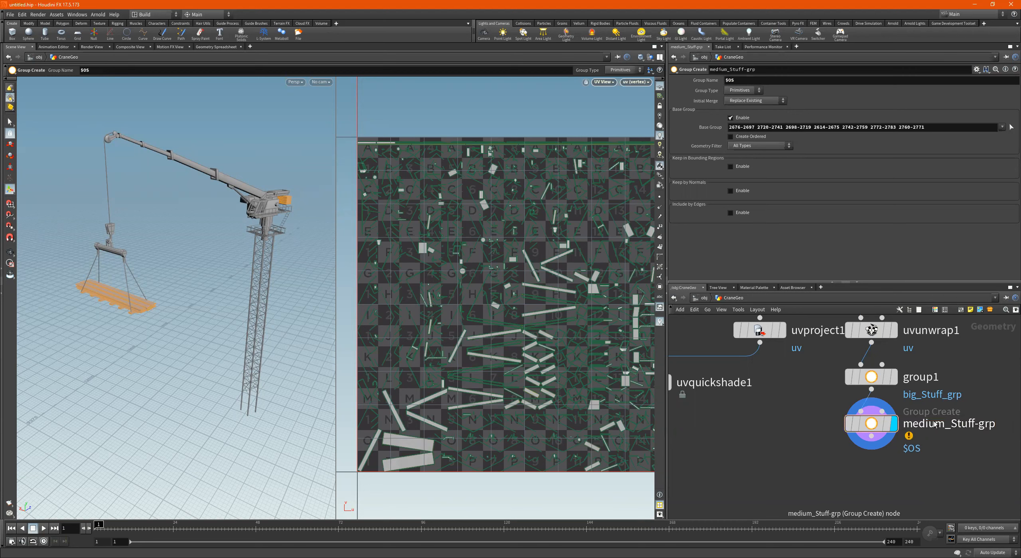
# Step: Correct the node name to medium_Stuff_grp and place the node farther below group1
pyautogui.doubleClick(978, 423)
pyautogui.press('BackSpace')
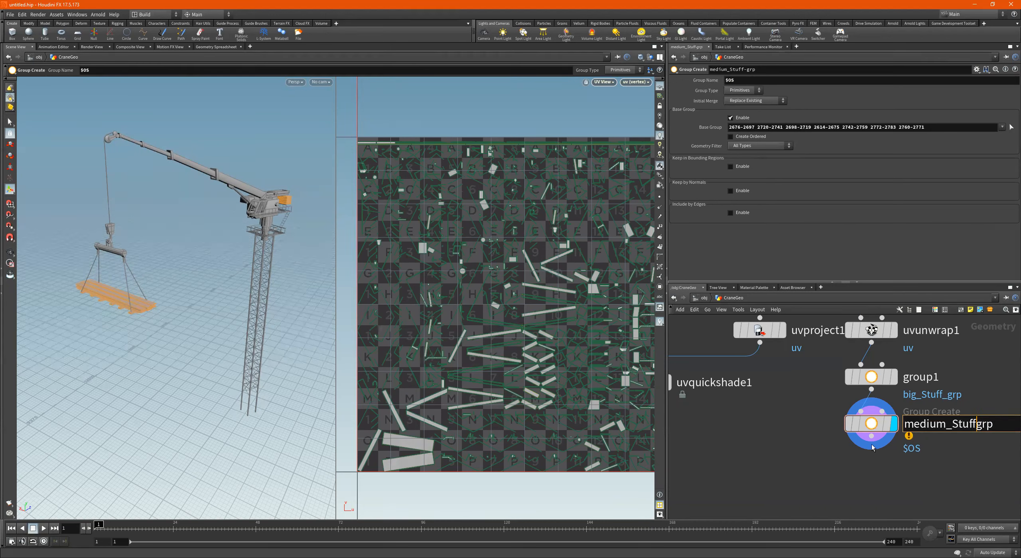
pyautogui.write('_')
pyautogui.press('Return')
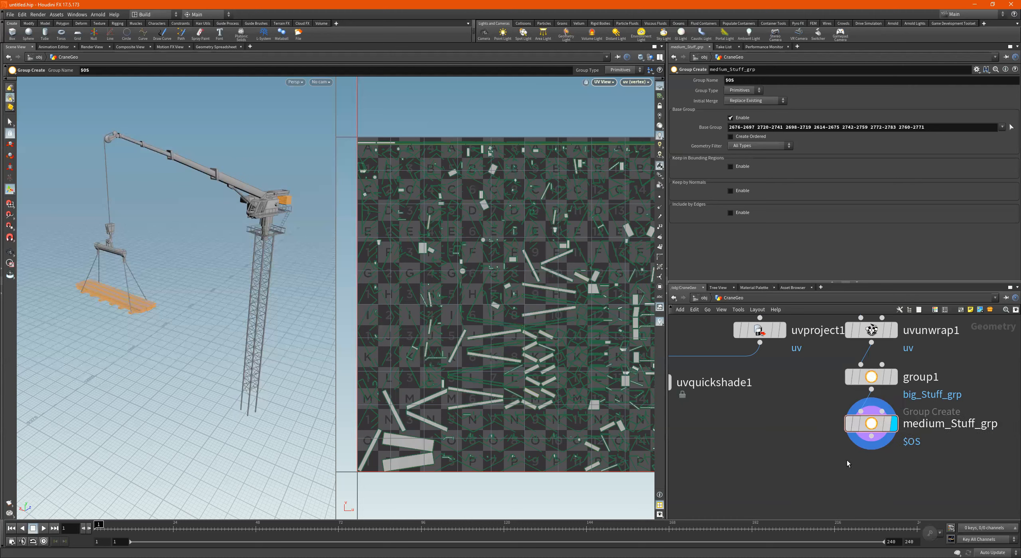
pyautogui.scroll(-1, 848, 461)
pyautogui.moveTo(862, 435); pyautogui.dragTo(863, 448)
pyautogui.scroll(1, 917, 438)
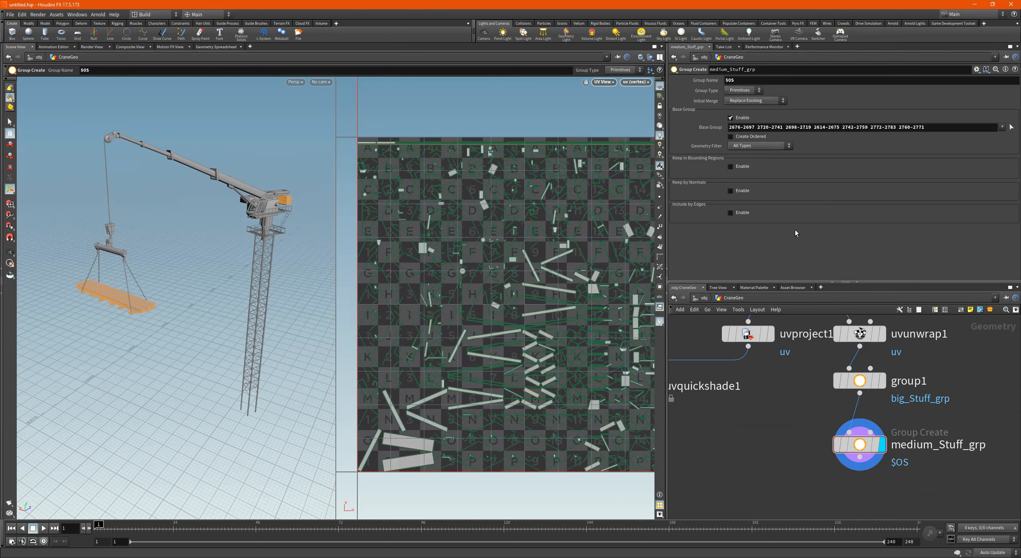
# Step: Inspect the node information of group1 and medium_Stuff_grp, including their primitive groups, and view the grouped parts on the crane
pyautogui.moveTo(980, 381); pyautogui.dragTo(804, 397)
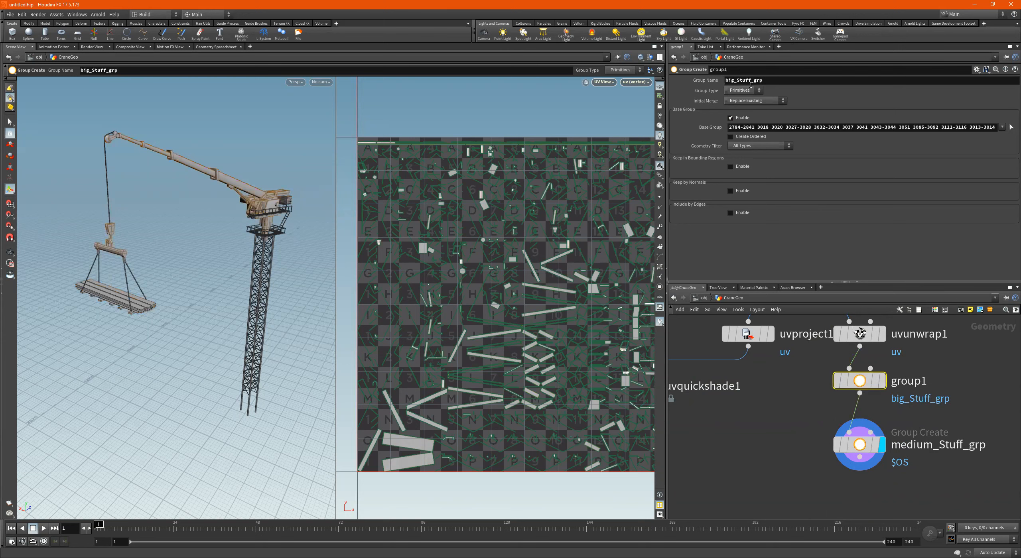
pyautogui.moveTo(860, 379)
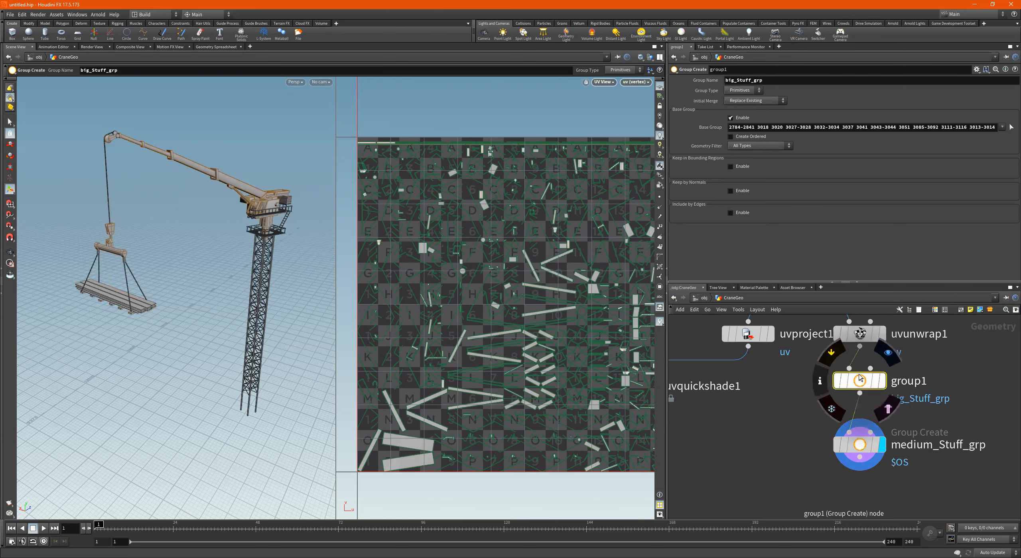
pyautogui.middleClick(860, 381)
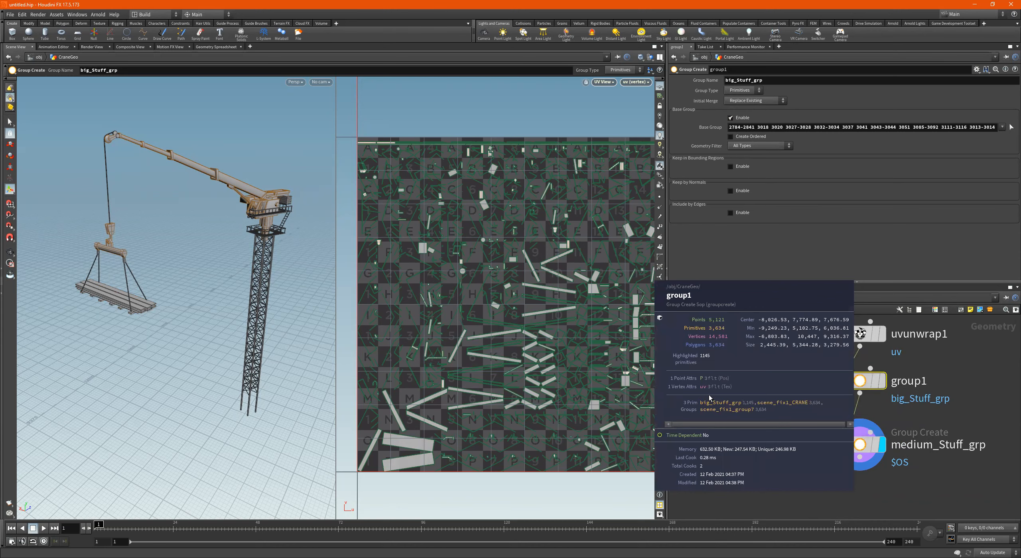
pyautogui.click(858, 445)
pyautogui.middleClick(862, 445)
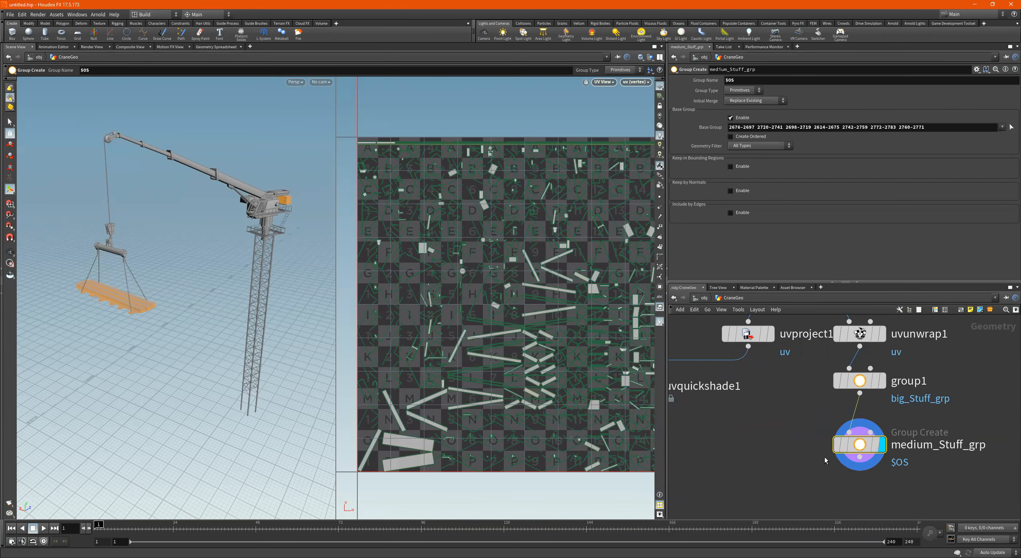
pyautogui.scroll(-2, 809, 438)
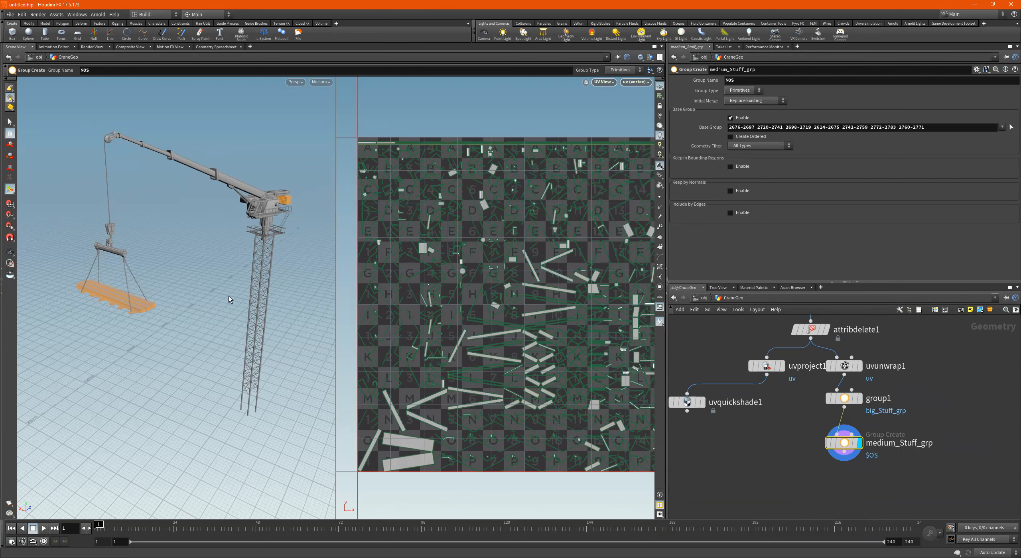
pyautogui.press('Escape')
pyautogui.moveTo(229, 299); pyautogui.dragTo(210, 236)
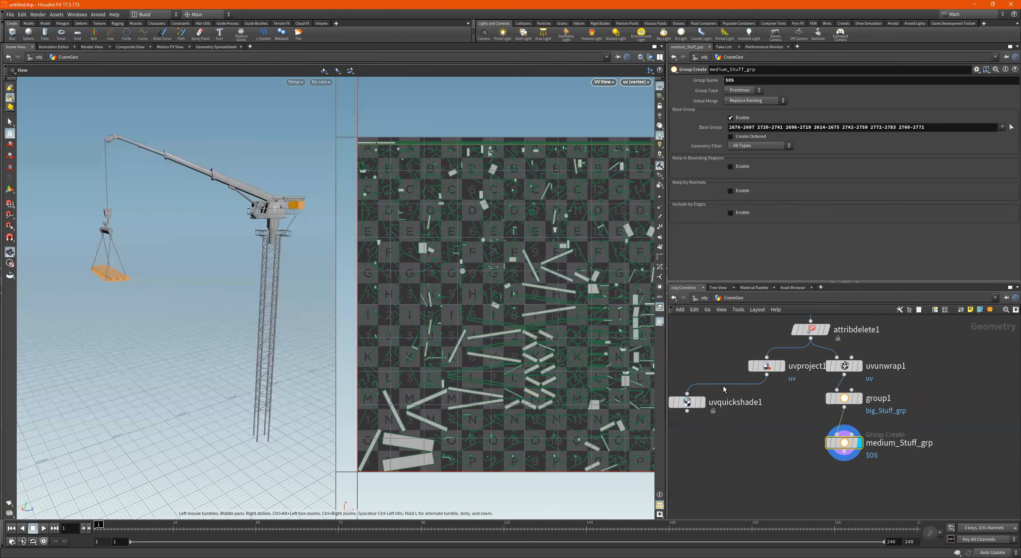
# Step: Move the medium_Stuff_grp node closer to group1 in the network
pyautogui.scroll(-1, 906, 417)
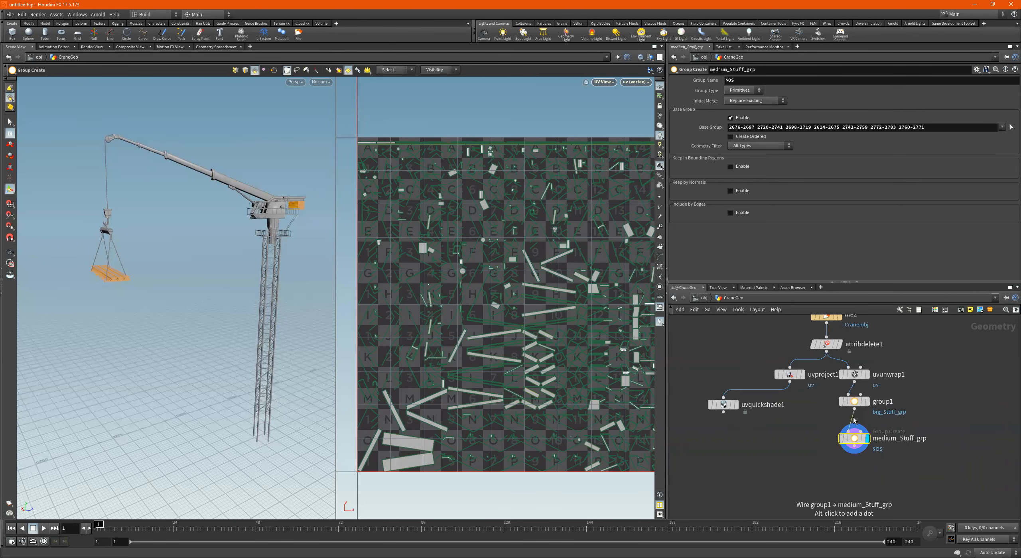
pyautogui.scroll(2, 849, 419)
pyautogui.moveTo(860, 449); pyautogui.dragTo(860, 439)
pyautogui.scroll(-2, 862, 477)
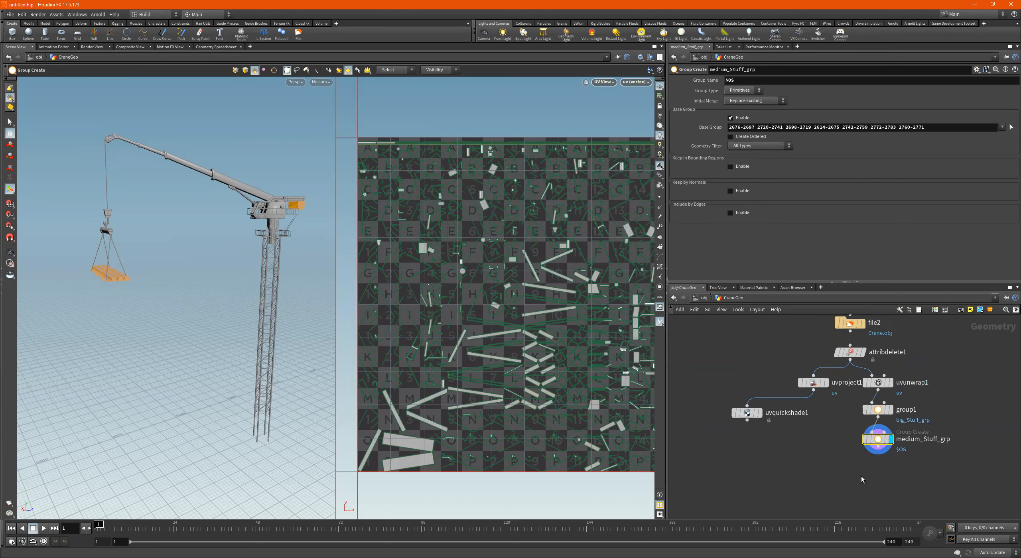
# Step: Add a UV Unwrap node beneath medium_Stuff_grp, connect it to that node's output and display it
pyautogui.press('Tab')
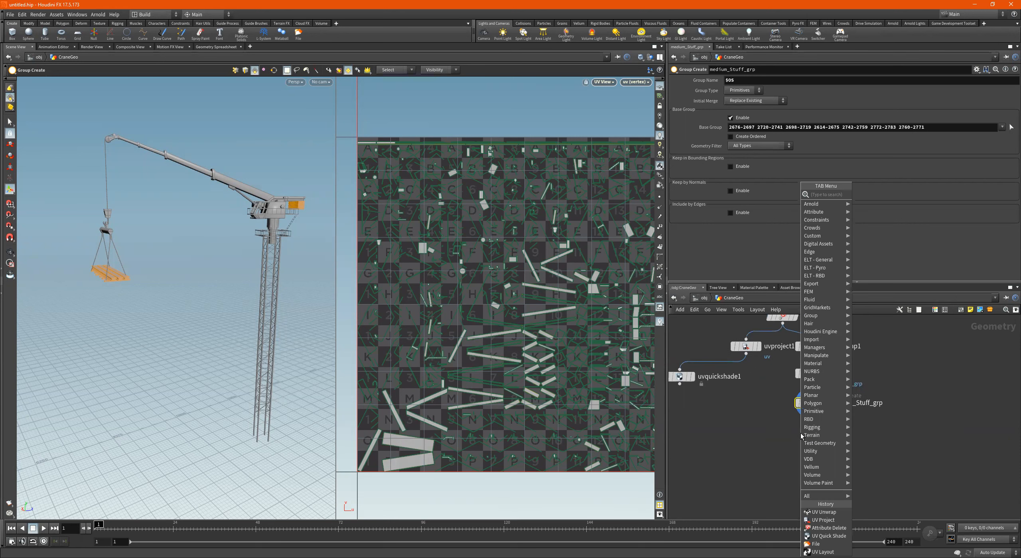
pyautogui.write('uv')
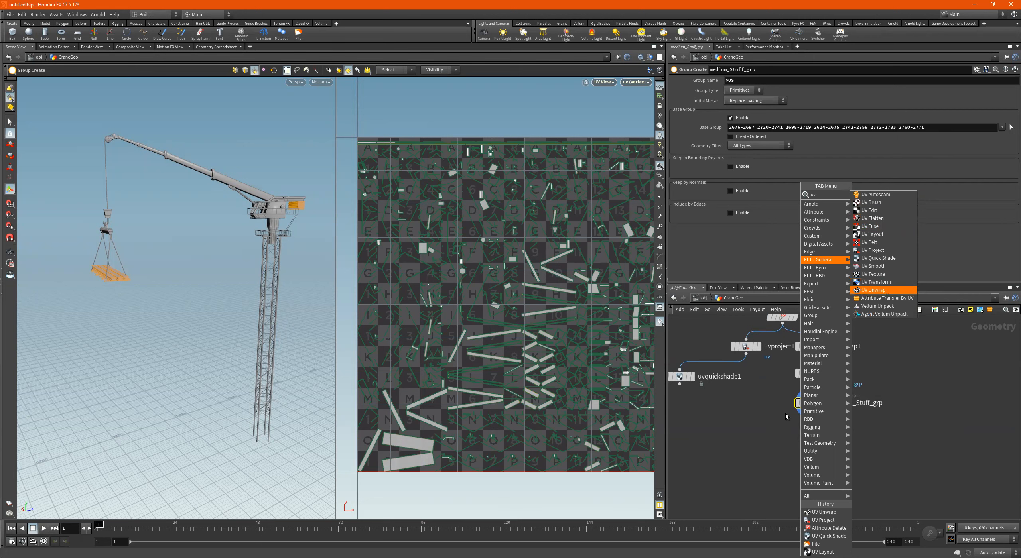
pyautogui.press('Return')
pyautogui.click(774, 448)
pyautogui.scroll(2, 790, 438)
pyautogui.moveTo(814, 411); pyautogui.dragTo(815, 450)
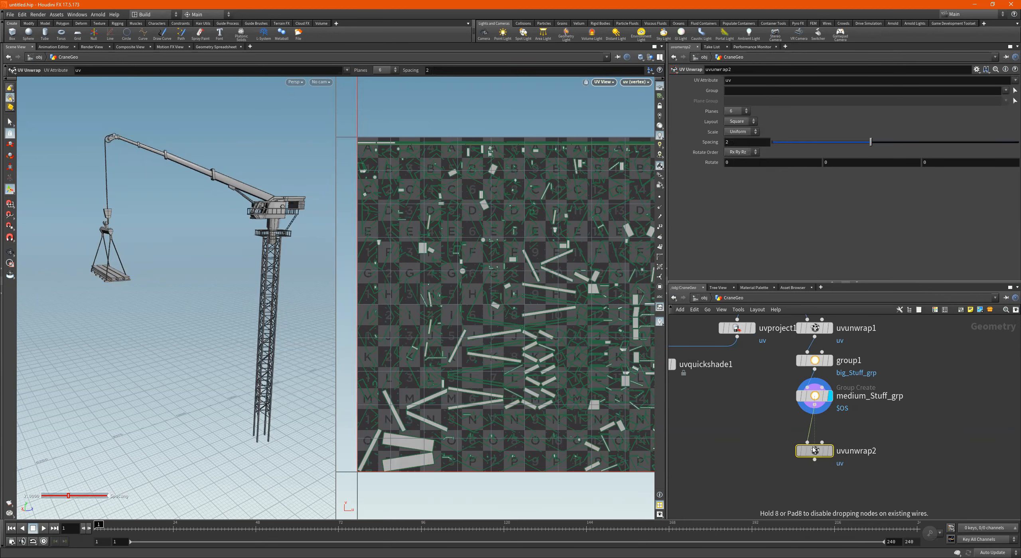
pyautogui.click(831, 452)
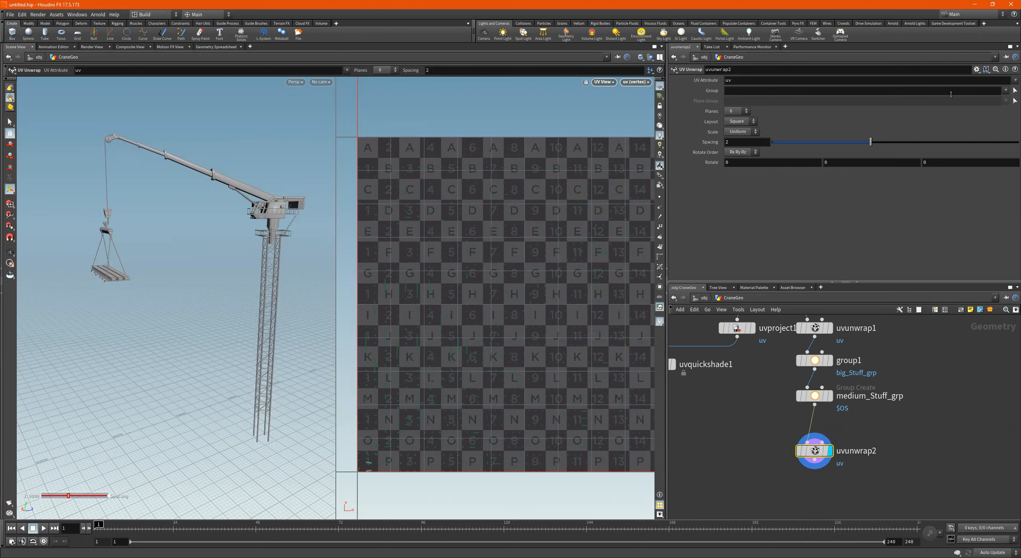
# Step: Restrict uvunwrap2 to the group big_Stuff_grp and check its islands in the UV view
pyautogui.click(1007, 91)
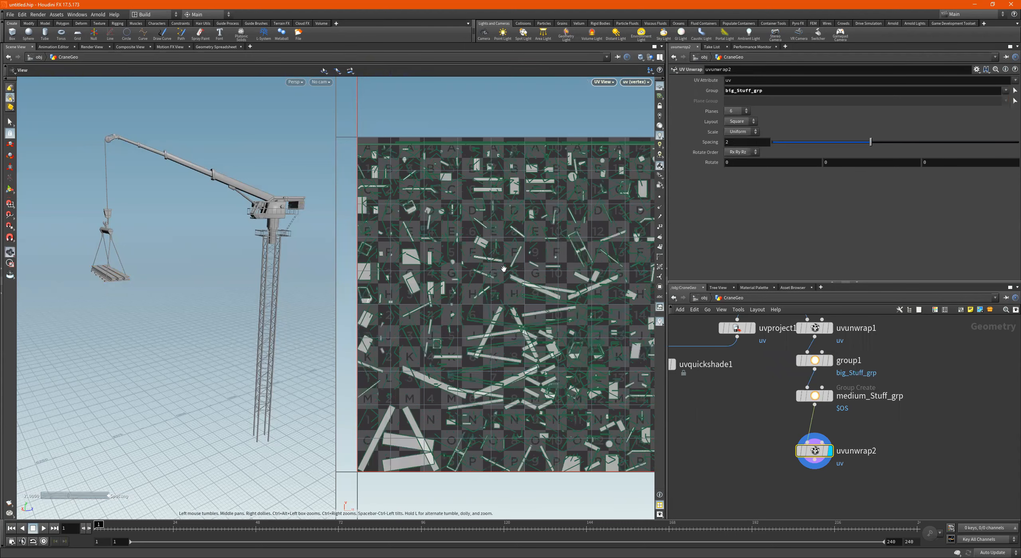
pyautogui.scroll(-6, 506, 273)
pyautogui.scroll(1, 841, 475)
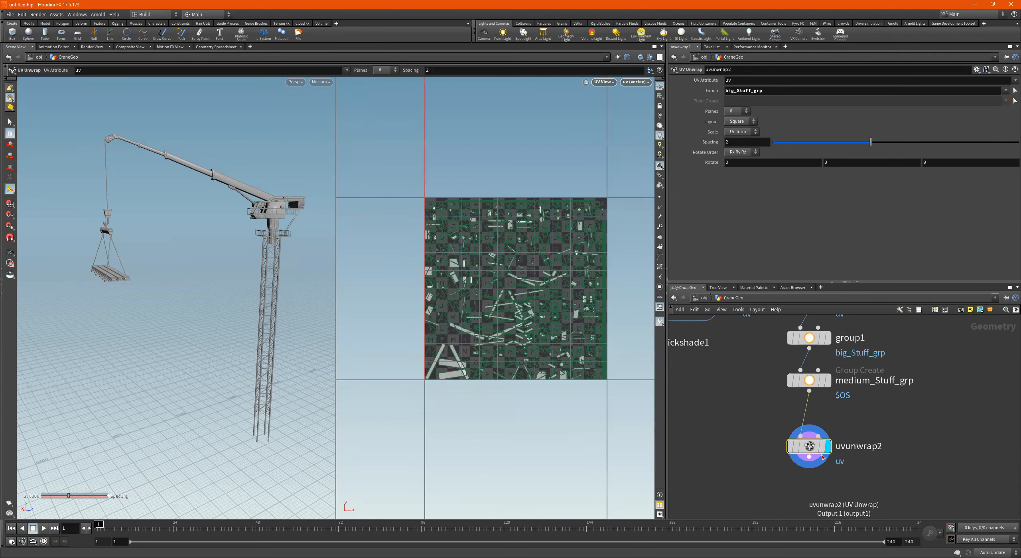
pyautogui.scroll(1, 806, 446)
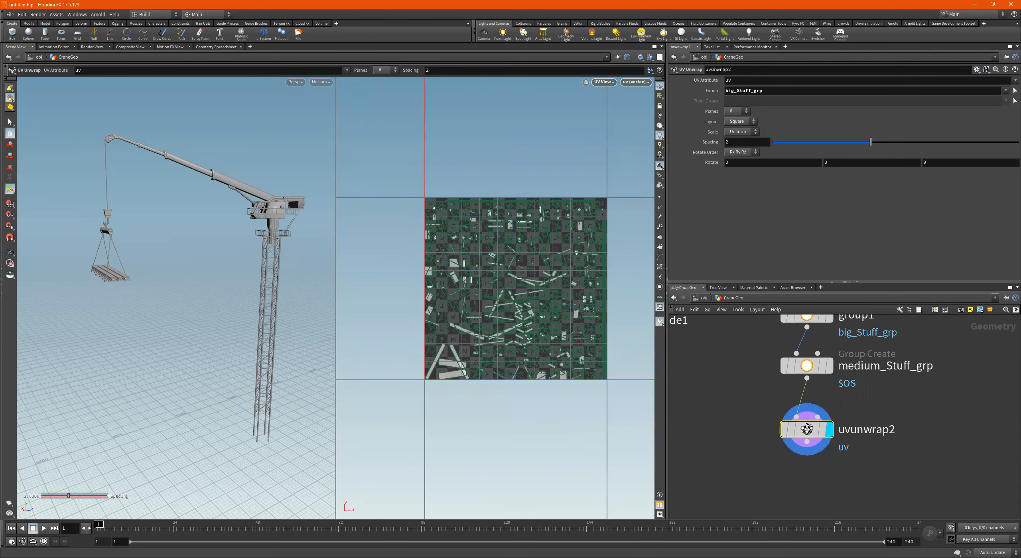
pyautogui.scroll(-1, 782, 453)
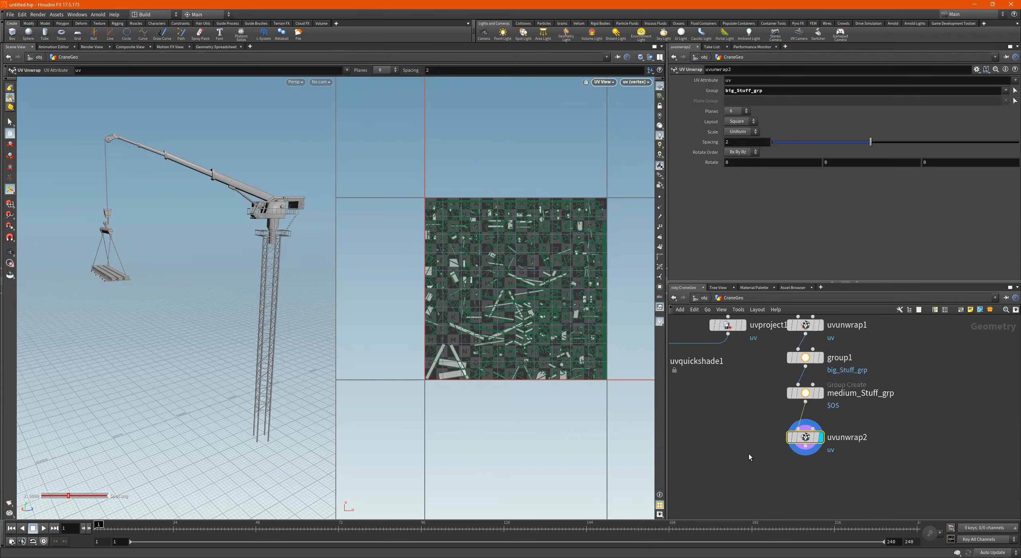
# Step: Add a UV Layout node below uvunwrap2, connect it to the unwrap's output and display it
pyautogui.press('Tab')
pyautogui.moveTo(754, 470)
pyautogui.write('uvlay')
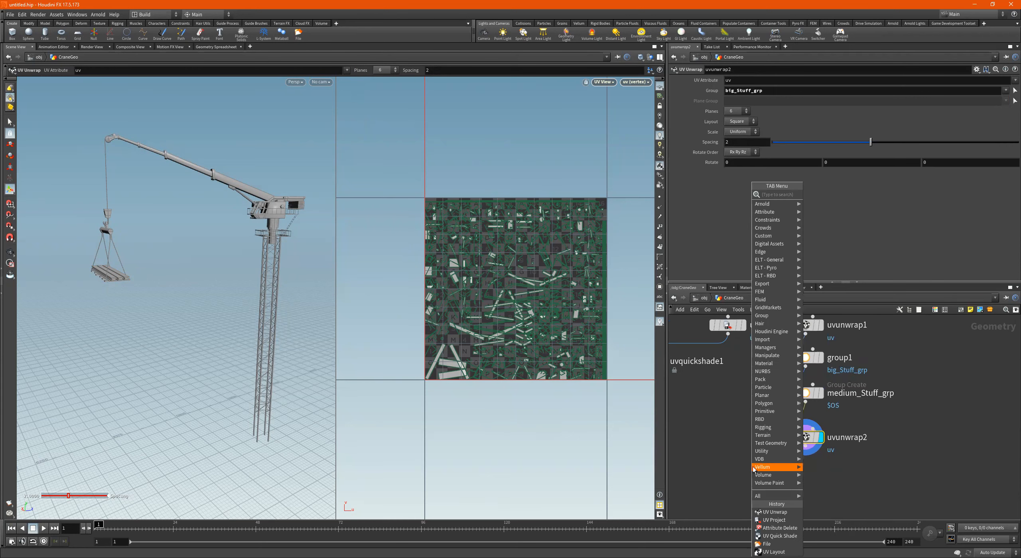
pyautogui.press('Return')
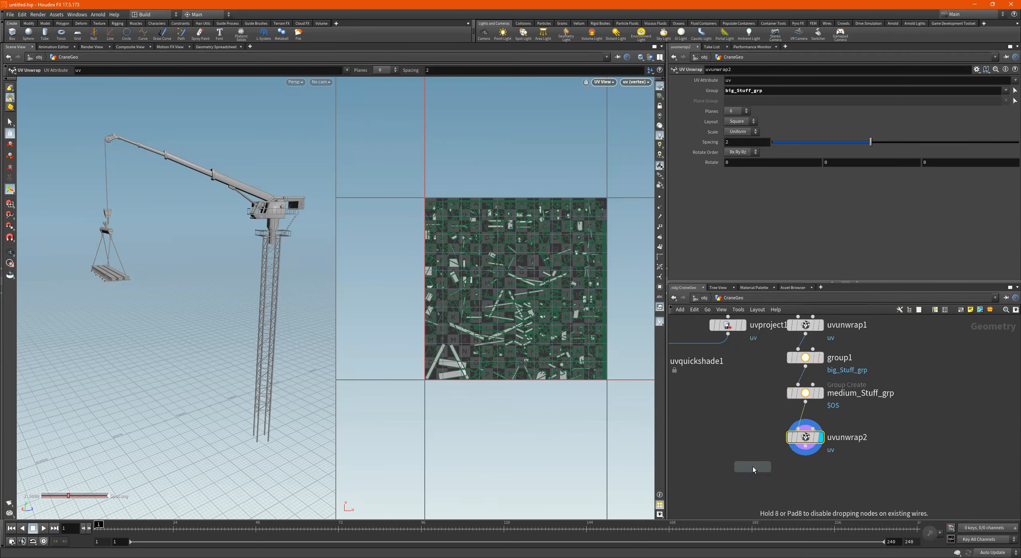
pyautogui.click(753, 467)
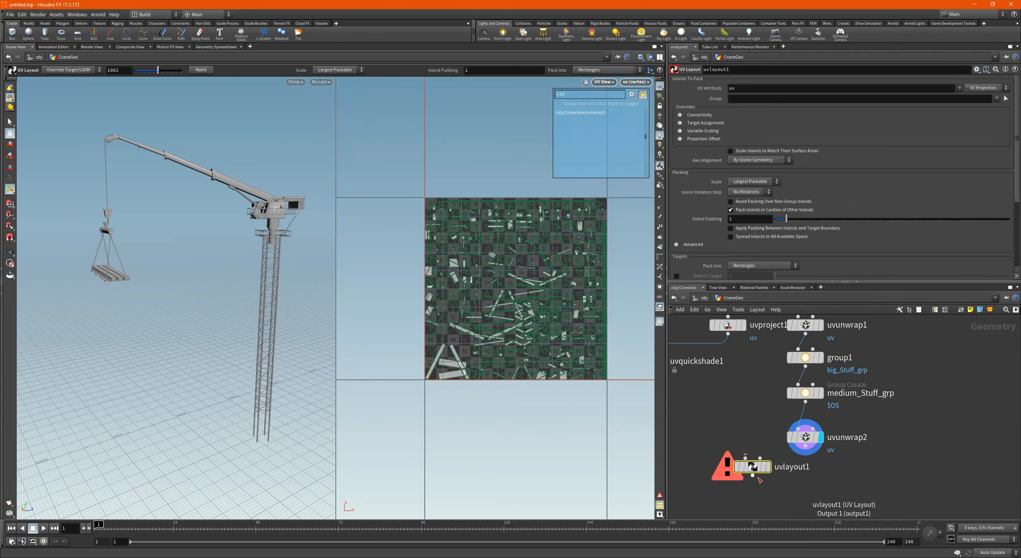
pyautogui.moveTo(753, 467); pyautogui.dragTo(782, 484)
pyautogui.click(776, 475)
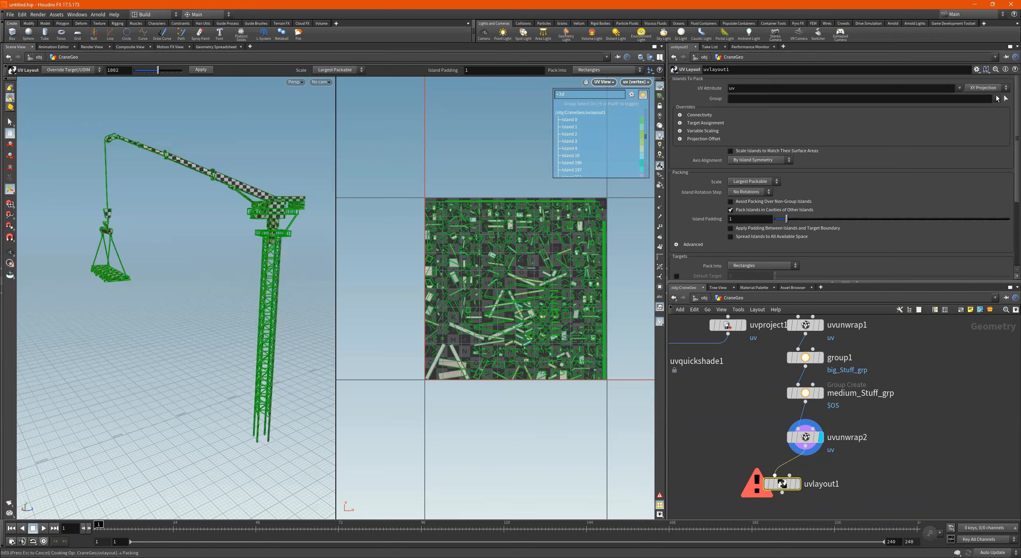
pyautogui.click(798, 483)
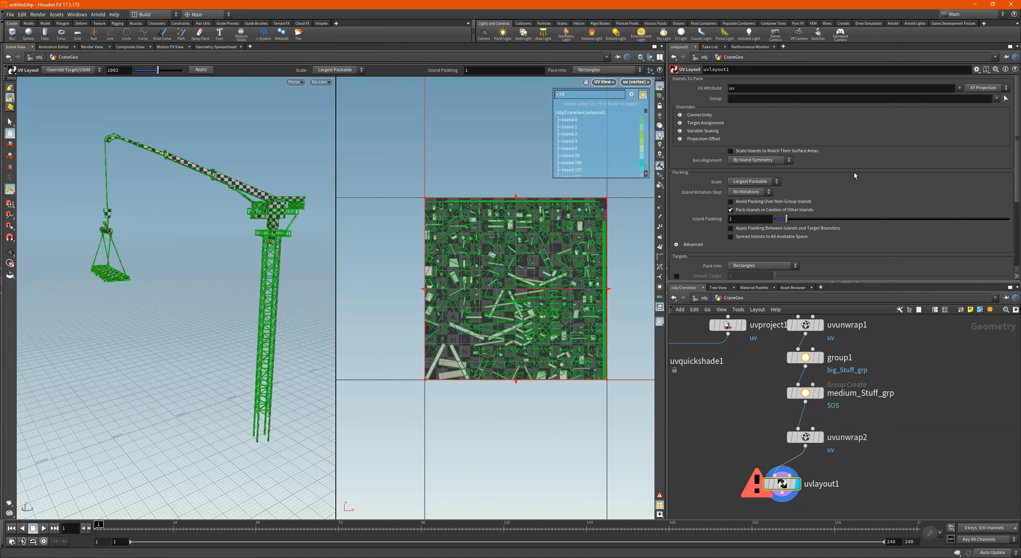
# Step: Copy the group name big_Stuff_grp from group1 into the Group setting of uvlayout1
pyautogui.moveTo(810, 359)
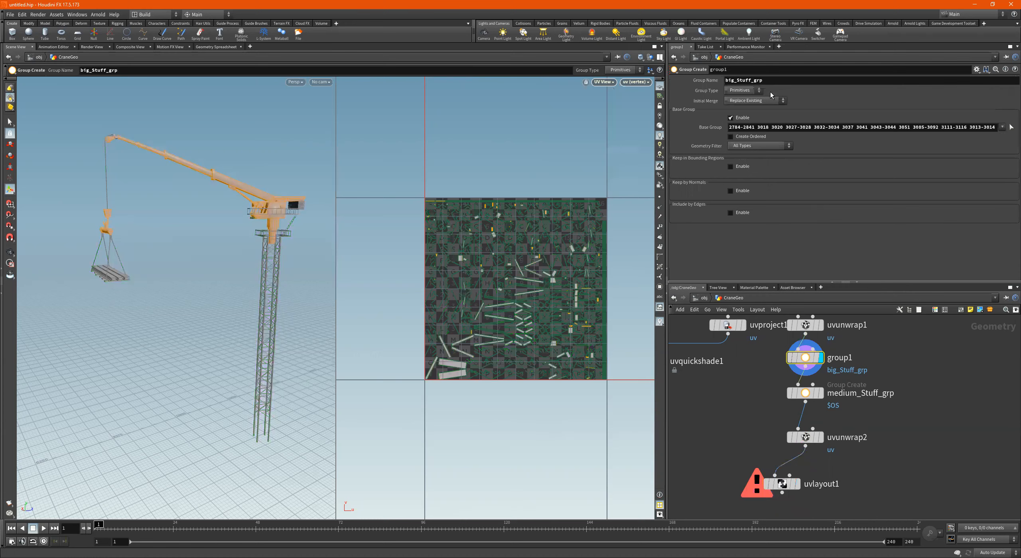
pyautogui.click(777, 82)
pyautogui.hotkey('ctrl', 'c')
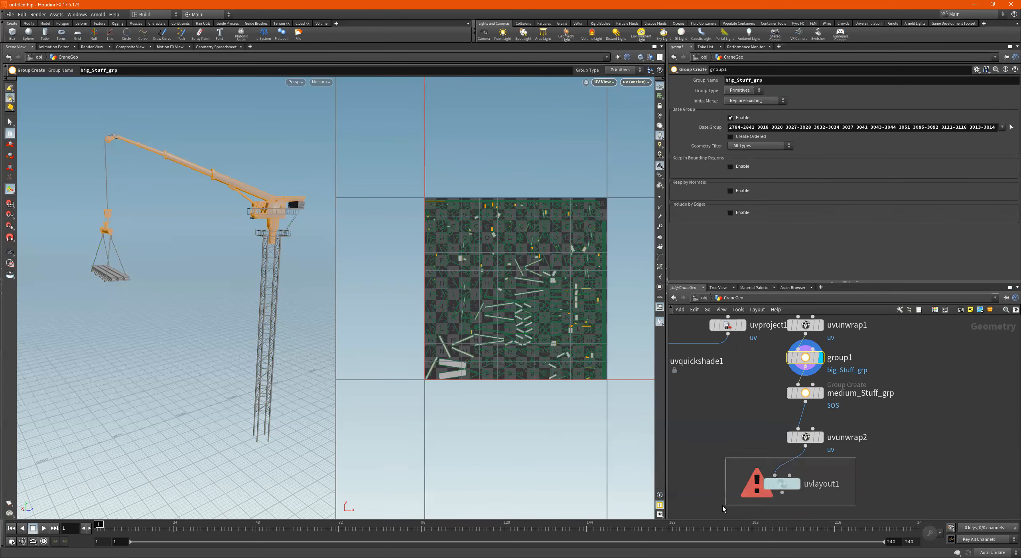
pyautogui.click(781, 484)
pyautogui.click(771, 102)
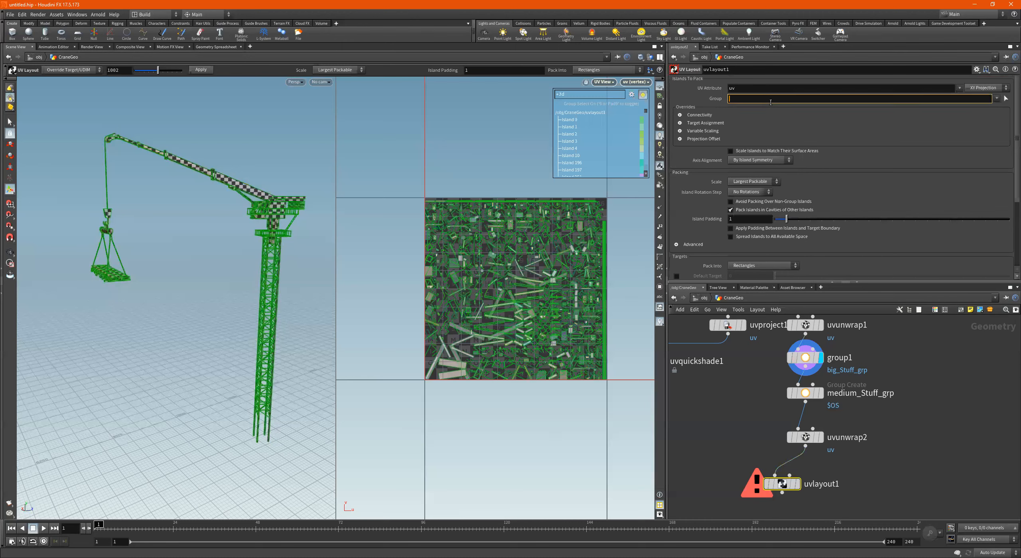
pyautogui.hotkey('ctrl', 'v')
pyautogui.press('Return')
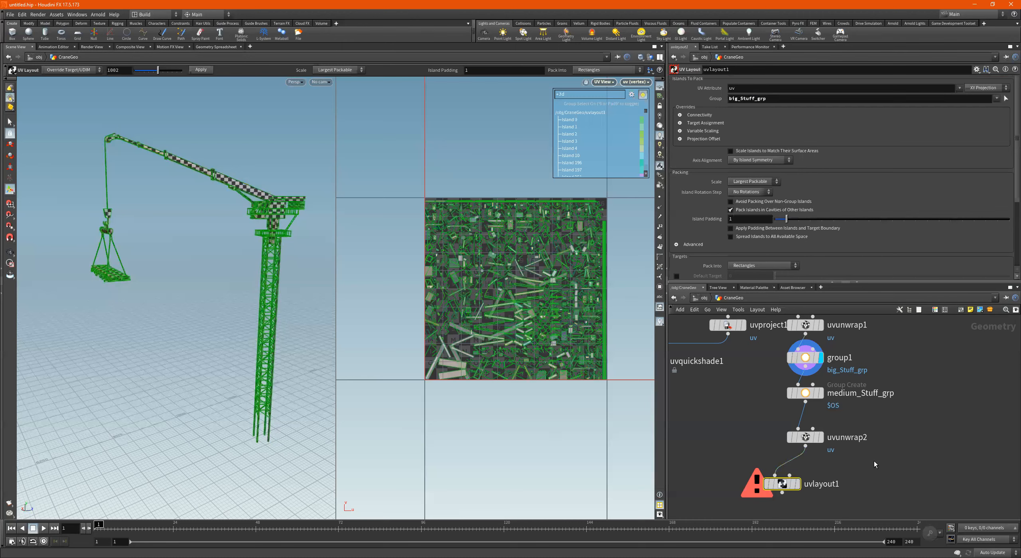
# Step: Display the uvlayout1 result and align the node directly beneath uvunwrap2
pyautogui.moveTo(793, 485)
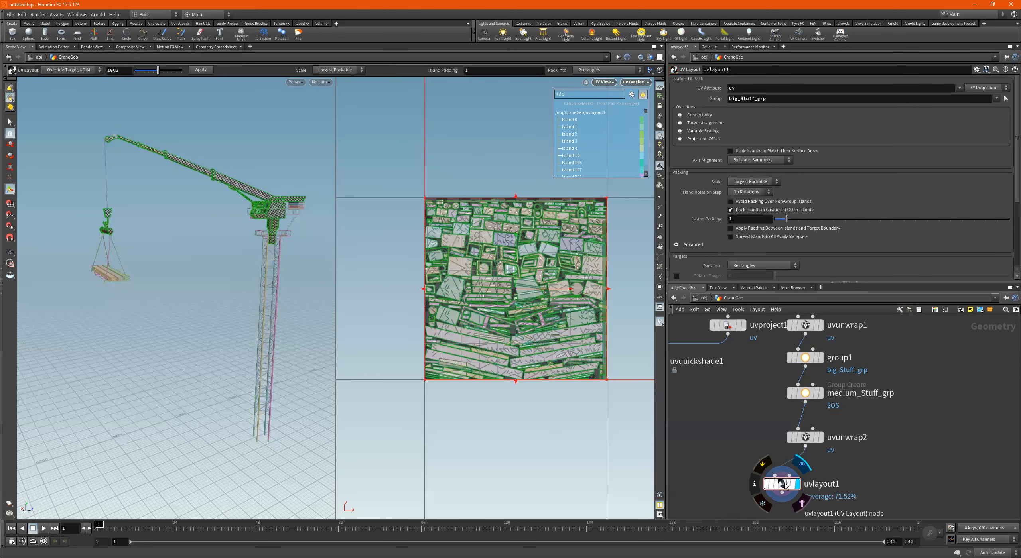
pyautogui.click(784, 484)
pyautogui.moveTo(784, 485); pyautogui.dragTo(807, 483)
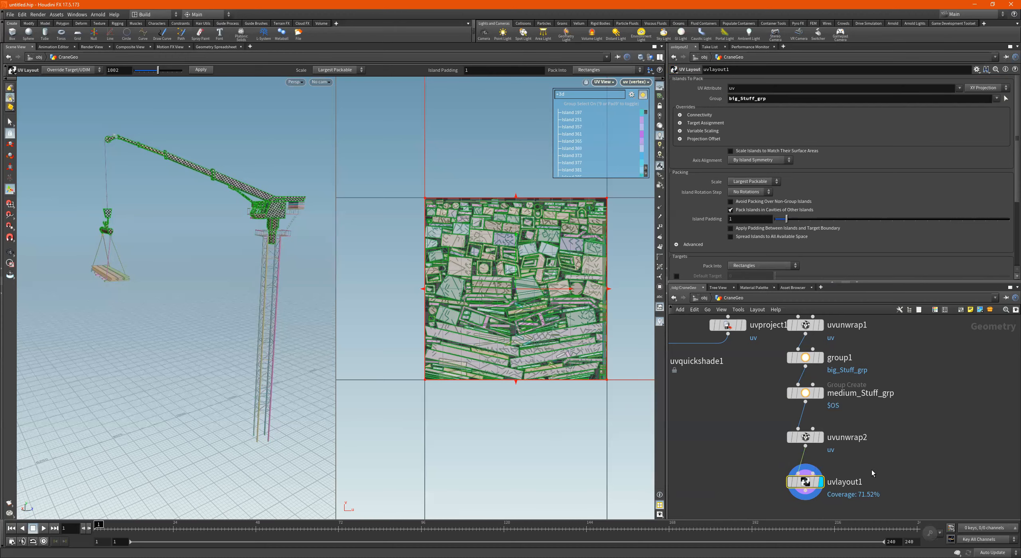
# Step: Set the axis alignment of uvlayout1 to By Island Position in 3D
pyautogui.moveTo(887, 415); pyautogui.dragTo(721, 453)
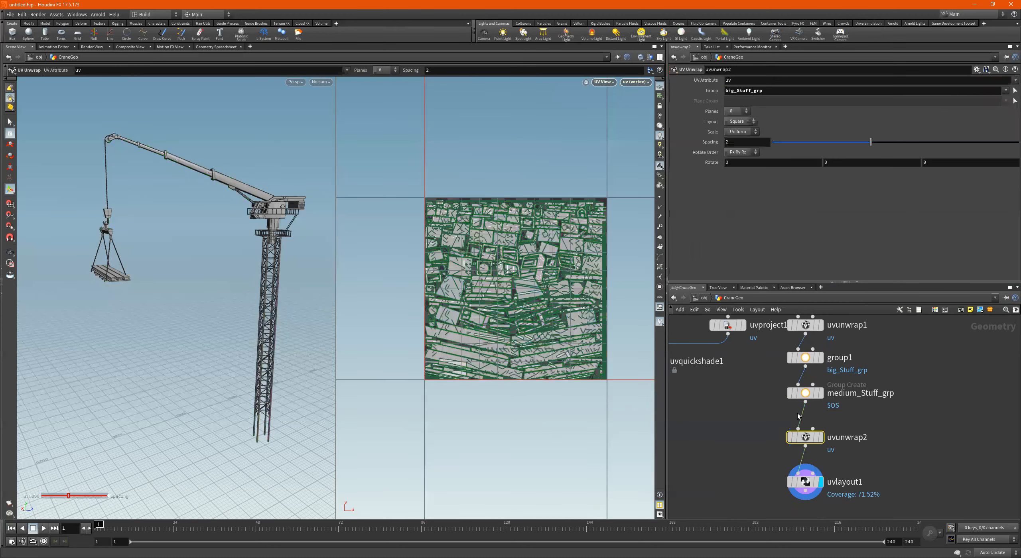
pyautogui.click(805, 482)
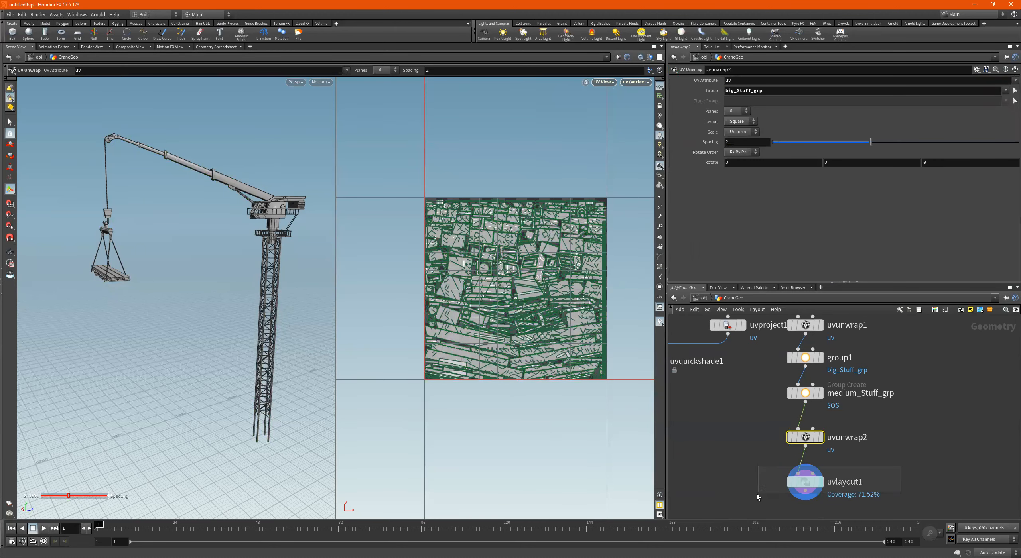
pyautogui.click(756, 161)
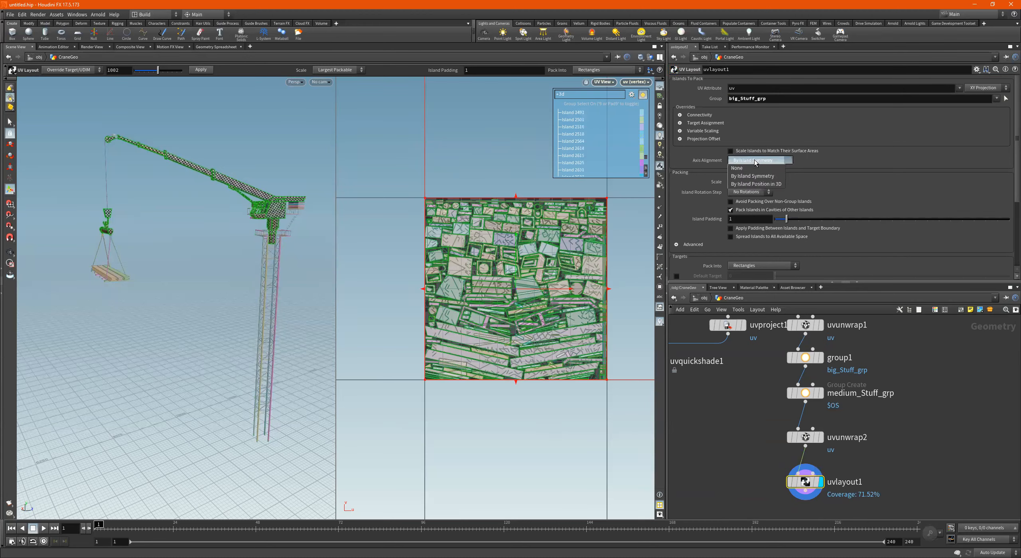
pyautogui.click(754, 185)
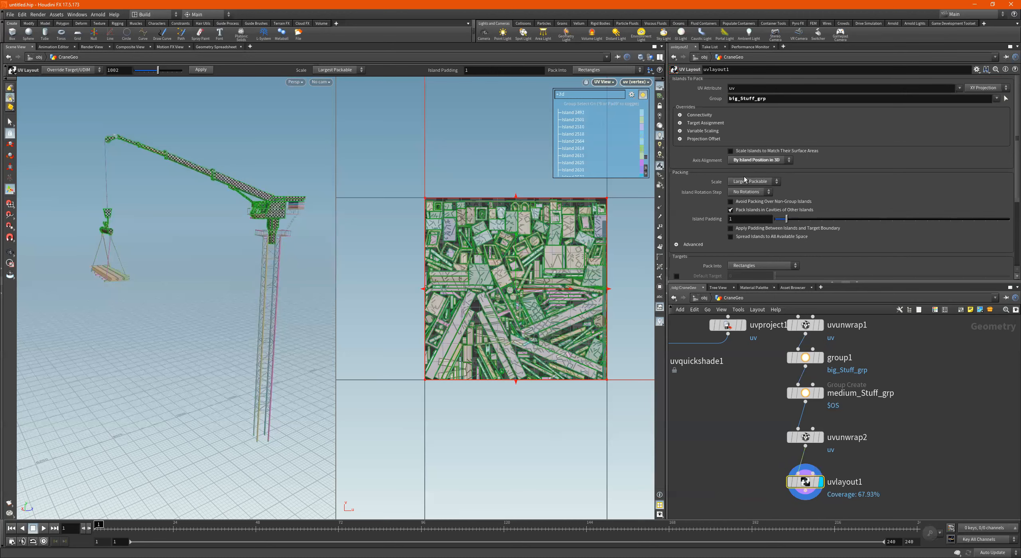
# Step: Set the uvlayout1 packing scale to Fixed and pack the islands into UDIM Tiles
pyautogui.click(746, 182)
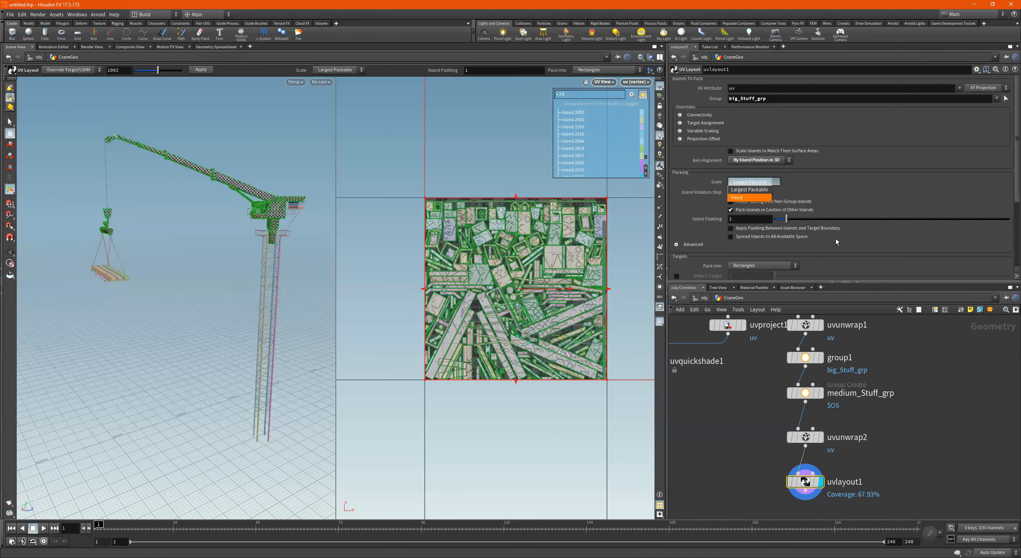
pyautogui.scroll(-1, 750, 232)
pyautogui.click(748, 235)
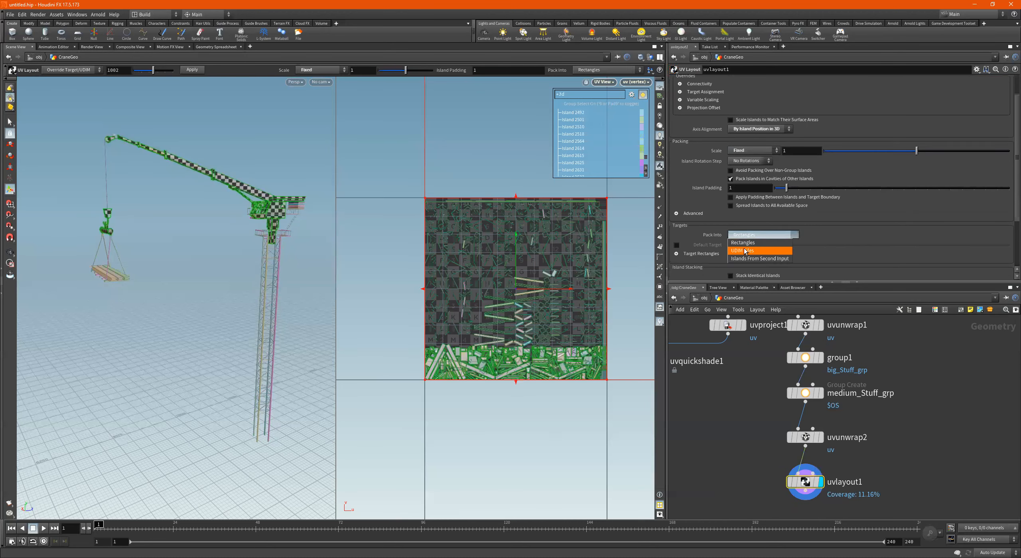
pyautogui.keyDown('alt'); pyautogui.moveTo(526, 292); pyautogui.dragTo(459, 291, button='right'); pyautogui.keyUp('alt')
pyautogui.keyDown('alt'); pyautogui.moveTo(471, 288); pyautogui.dragTo(399, 284, button='middle'); pyautogui.keyUp('alt')
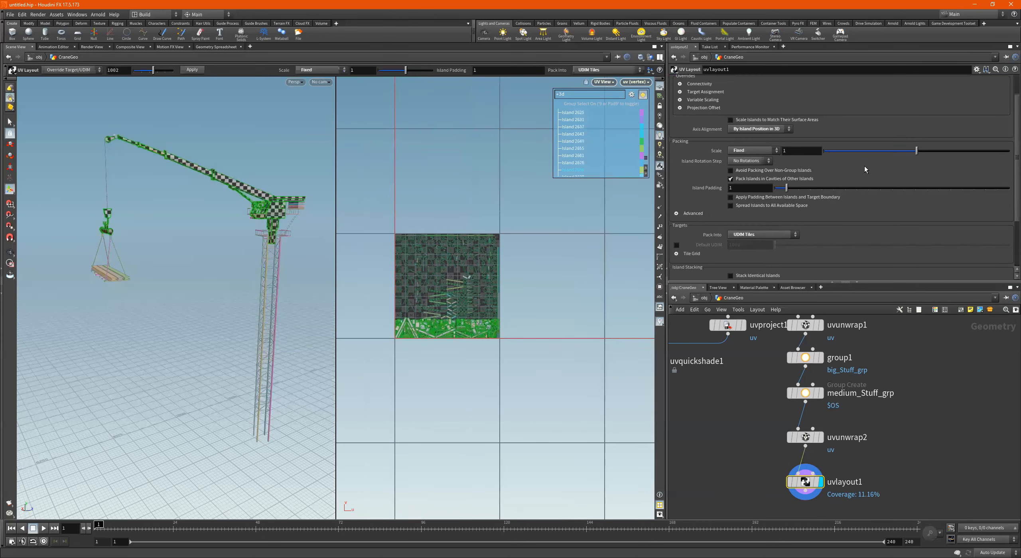
# Step: Try fixed scale values of 3 and 4 on uvlayout1 and inspect the checker density on the crane
pyautogui.moveTo(917, 151); pyautogui.dragTo(976, 146)
pyautogui.click(801, 151)
pyautogui.write('3')
pyautogui.press('Return')
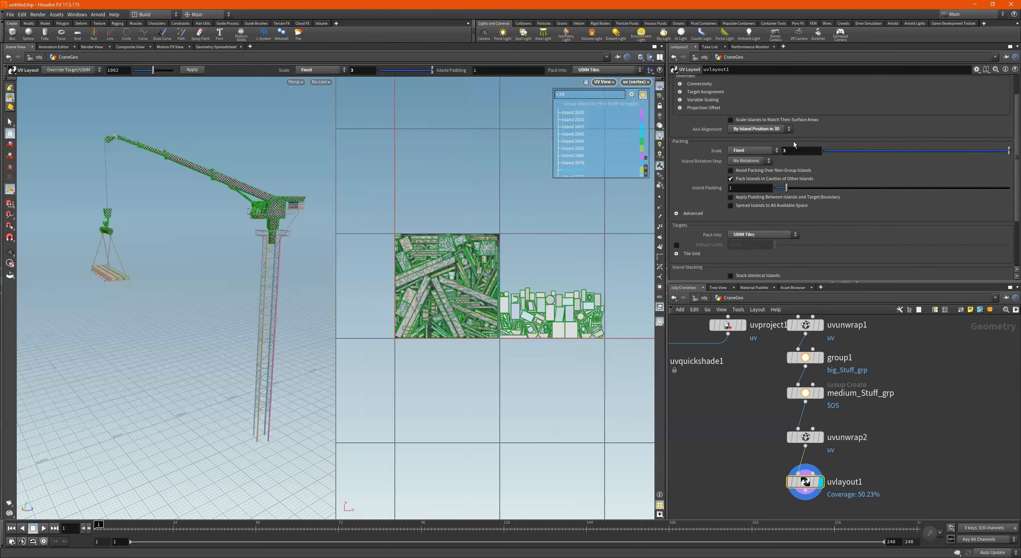
pyautogui.click(786, 150)
pyautogui.write('4')
pyautogui.press('Return')
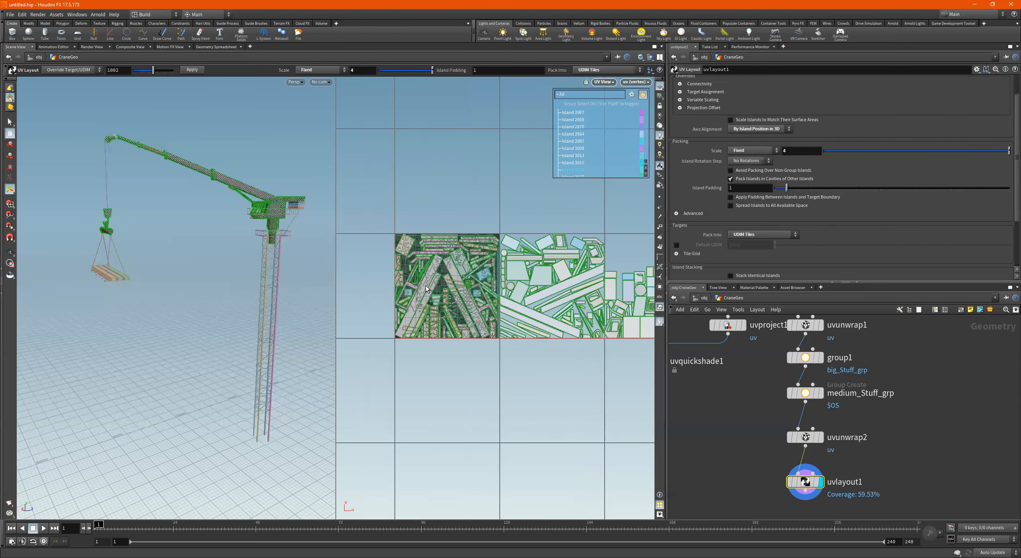
pyautogui.press('Escape')
pyautogui.moveTo(164, 172); pyautogui.dragTo(290, 162, button='right')
pyautogui.moveTo(283, 160); pyautogui.dragTo(245, 182)
pyautogui.moveTo(246, 182); pyautogui.dragTo(93, 145, button='middle')
# Step: Try a fixed scale of 5 on uvlayout1 and check how the islands spread over the UDIM tiles
pyautogui.click(792, 150)
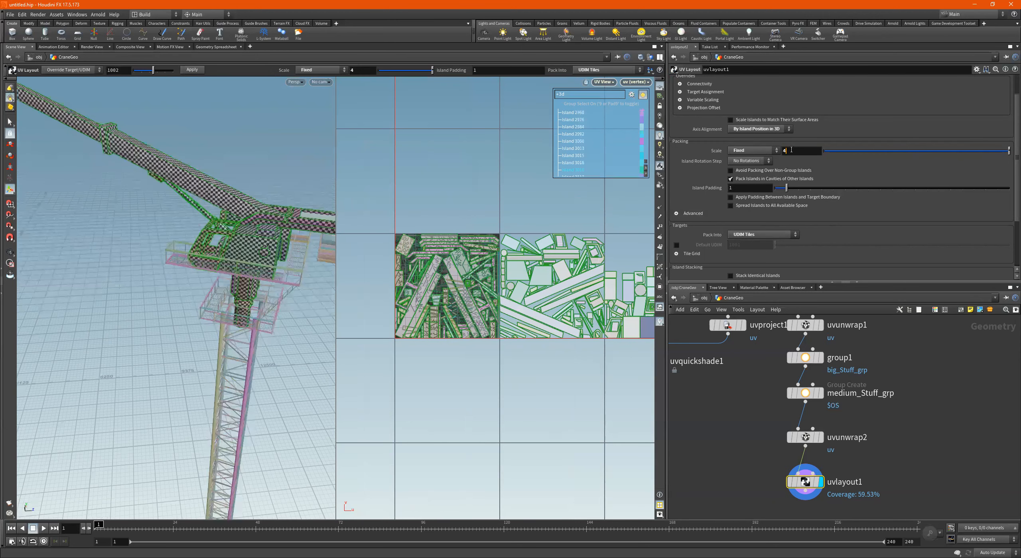
pyautogui.keyDown('alt'); pyautogui.moveTo(574, 334); pyautogui.dragTo(578, 372, button='right'); pyautogui.keyUp('alt')
pyautogui.keyDown('alt'); pyautogui.moveTo(578, 371); pyautogui.dragTo(493, 349, button='middle'); pyautogui.keyUp('alt')
pyautogui.keyDown('alt'); pyautogui.moveTo(492, 349); pyautogui.dragTo(599, 311, button='right'); pyautogui.keyUp('alt')
pyautogui.moveTo(792, 151); pyautogui.dragTo(712, 150)
pyautogui.write('5')
pyautogui.press('Return')
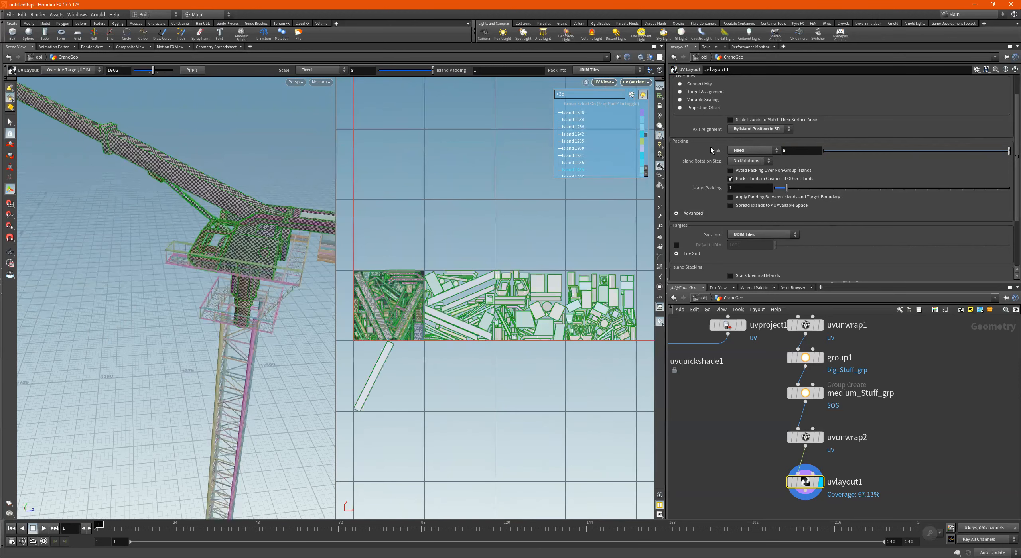
pyautogui.scroll(-4, 453, 279)
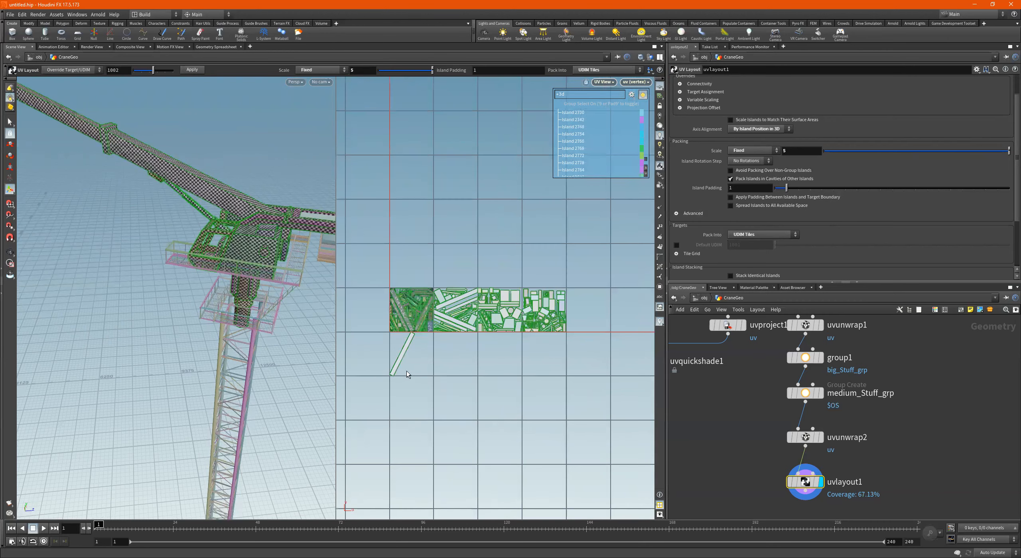
# Step: Set the fixed packing scale of uvlayout1 to 4.5
pyautogui.doubleClick(804, 153)
pyautogui.write('4.5')
pyautogui.press('Return')
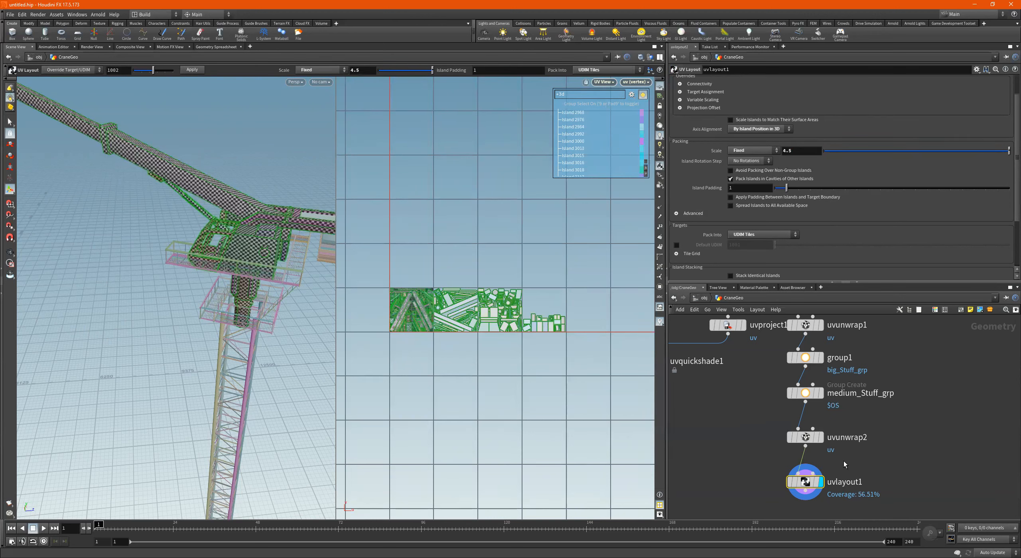
# Step: Add a UV Transform node below uvlayout1
pyautogui.moveTo(884, 432); pyautogui.dragTo(890, 389, button='middle')
pyautogui.scroll(1, 782, 477)
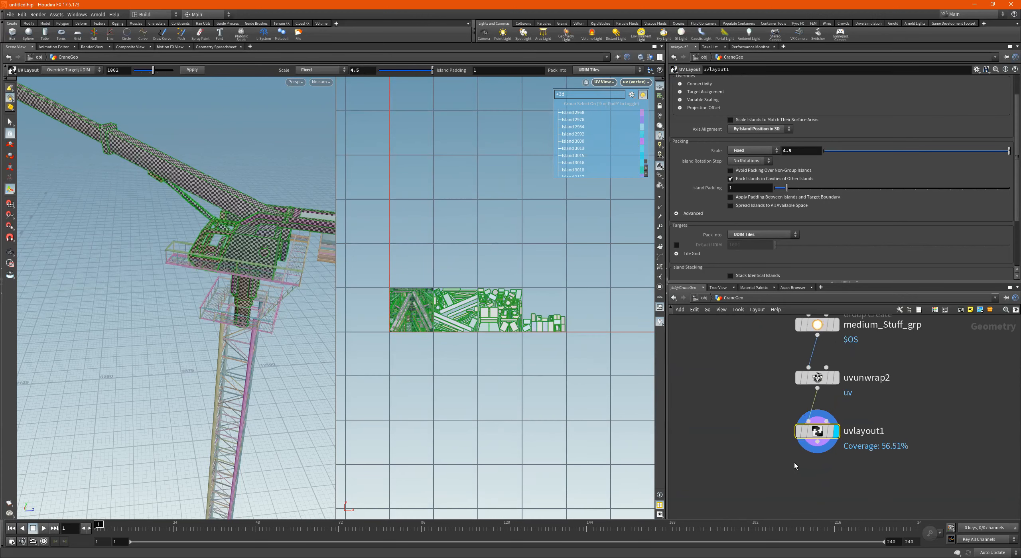
pyautogui.press('Tab')
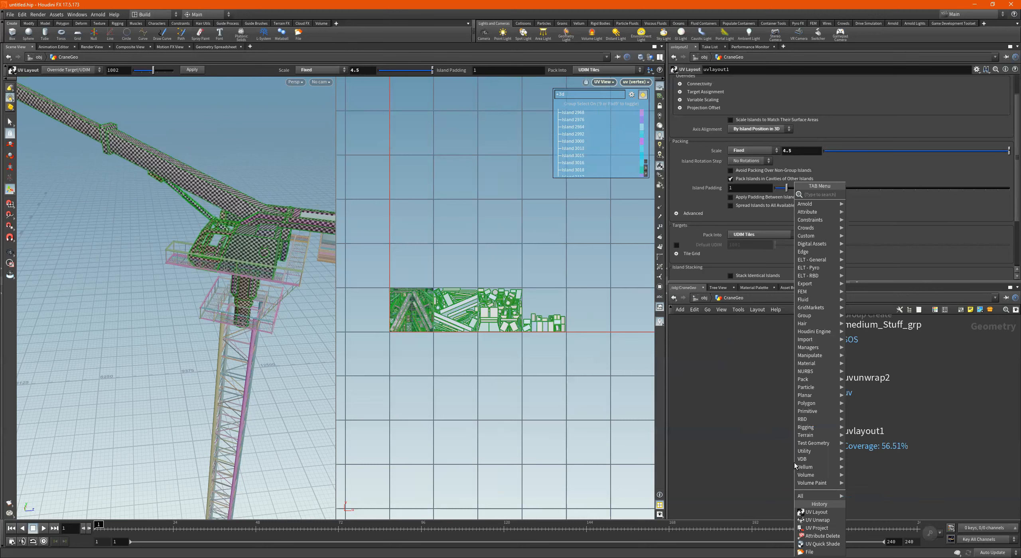
pyautogui.write('uv')
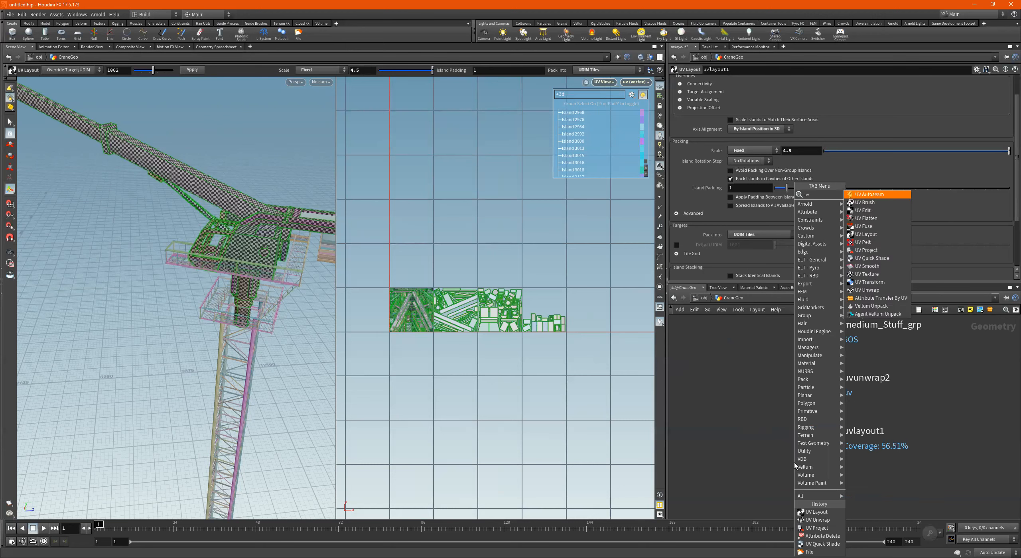
pyautogui.press('Up')
pyautogui.press('Up')
pyautogui.press('Up')
pyautogui.press('Up')
pyautogui.press('Up')
pyautogui.press('Return')
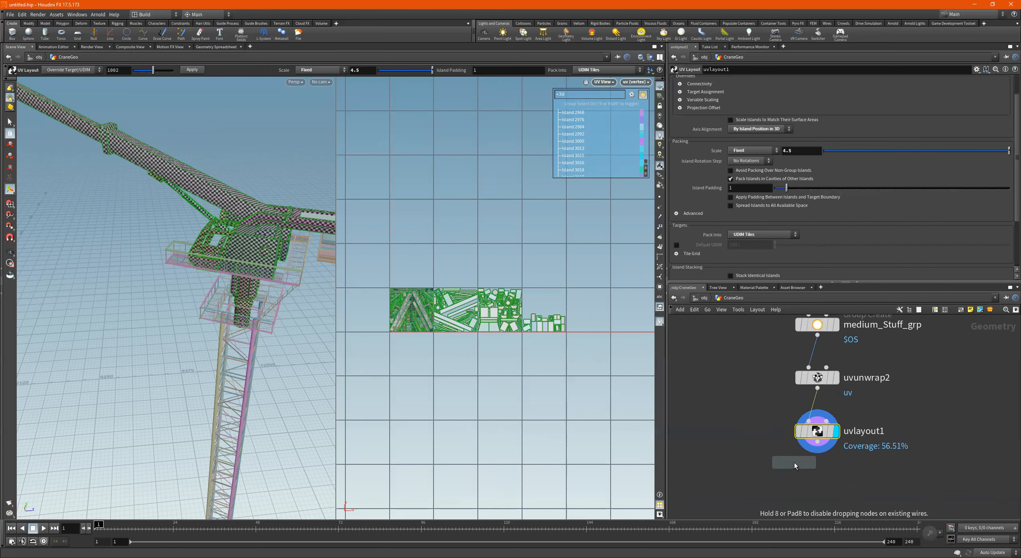
pyautogui.click(794, 463)
# Step: Connect the UV Transform node to the output of uvlayout1 and display its result
pyautogui.moveTo(741, 435); pyautogui.dragTo(727, 401, button='middle')
pyautogui.moveTo(779, 429); pyautogui.dragTo(792, 467)
pyautogui.moveTo(805, 415); pyautogui.dragTo(802, 471)
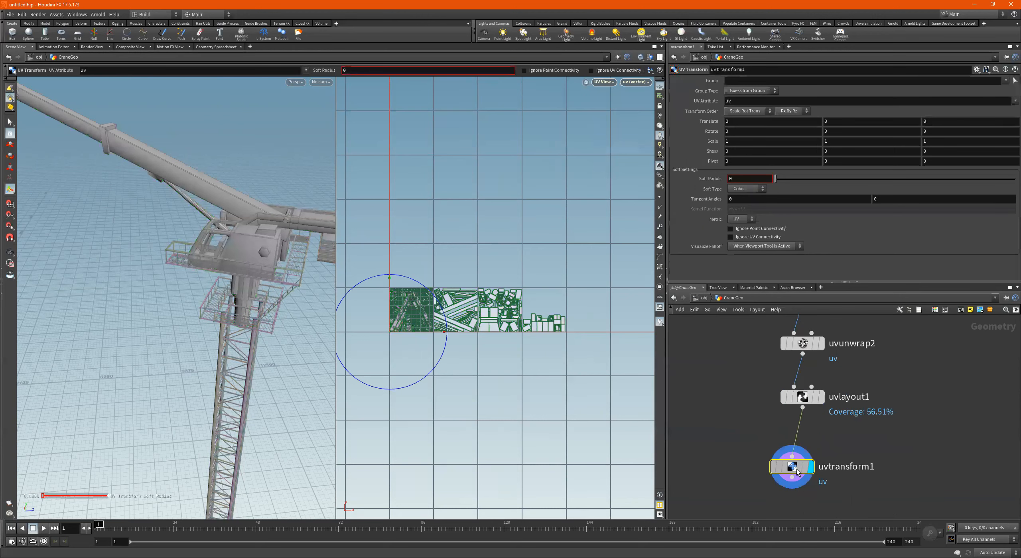
# Step: Restrict uvtransform1 to big_Stuff_grp and translate its UVs by 3 in the second axis
pyautogui.click(1005, 80)
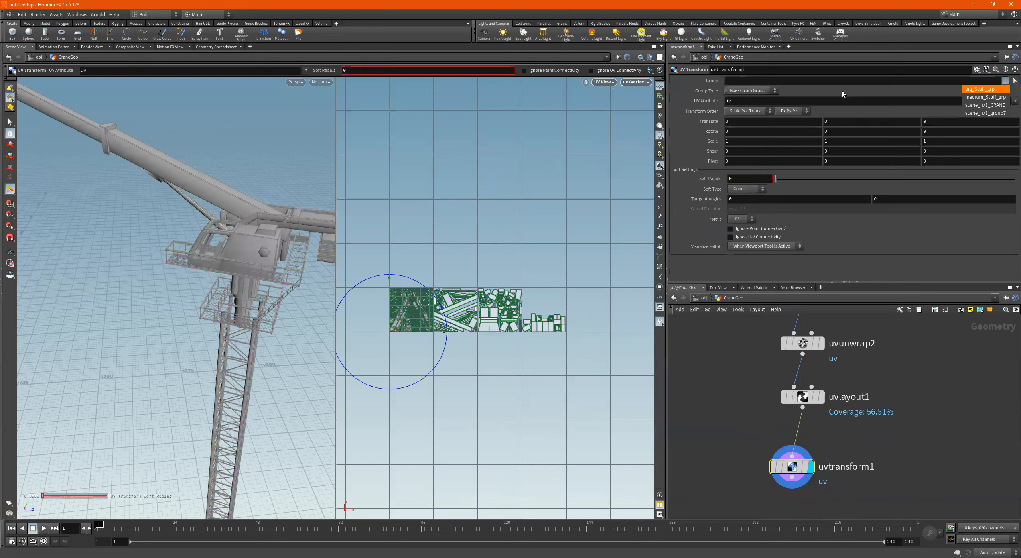
pyautogui.click(986, 88)
pyautogui.click(838, 121)
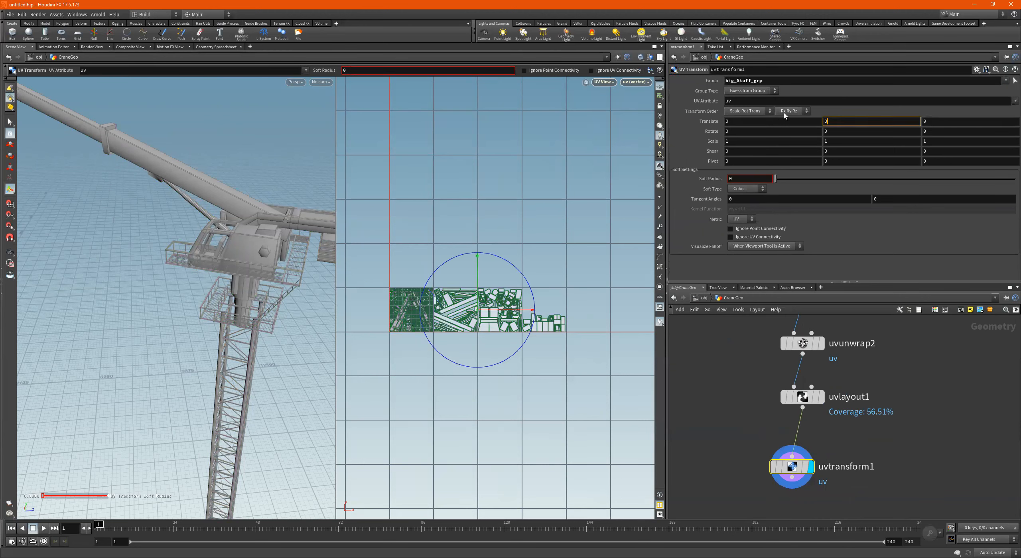
pyautogui.press('Return')
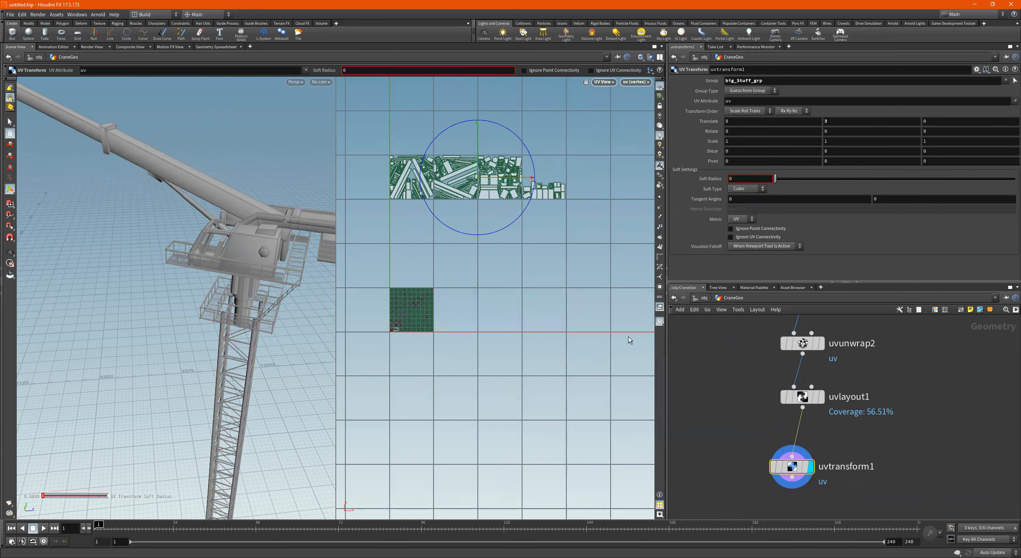
# Step: Rewire uvquickshade1 to the output of uvtransform1, display it and inspect the grid texture on the crane
pyautogui.scroll(-5, 833, 441)
pyautogui.scroll(3, 834, 441)
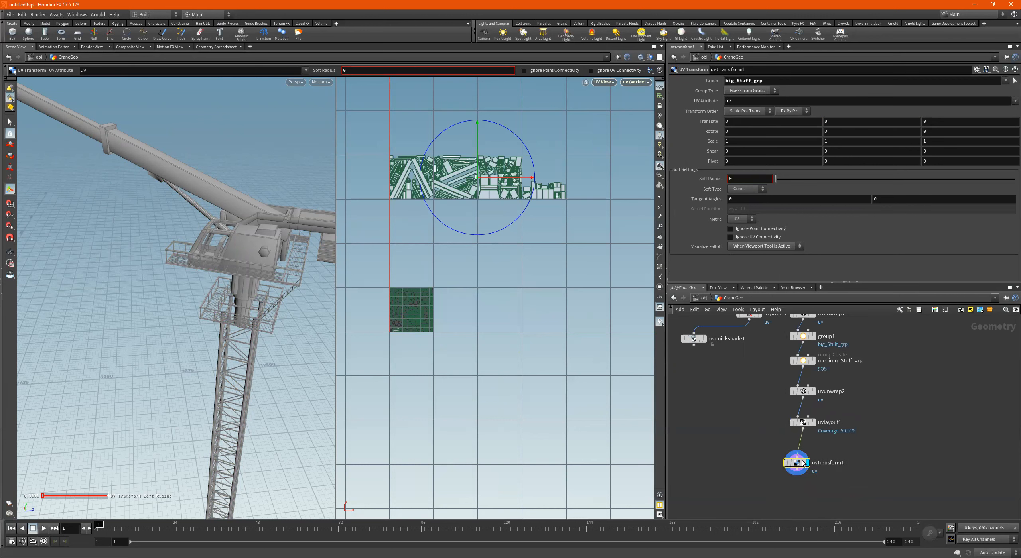
pyautogui.scroll(-1, 758, 399)
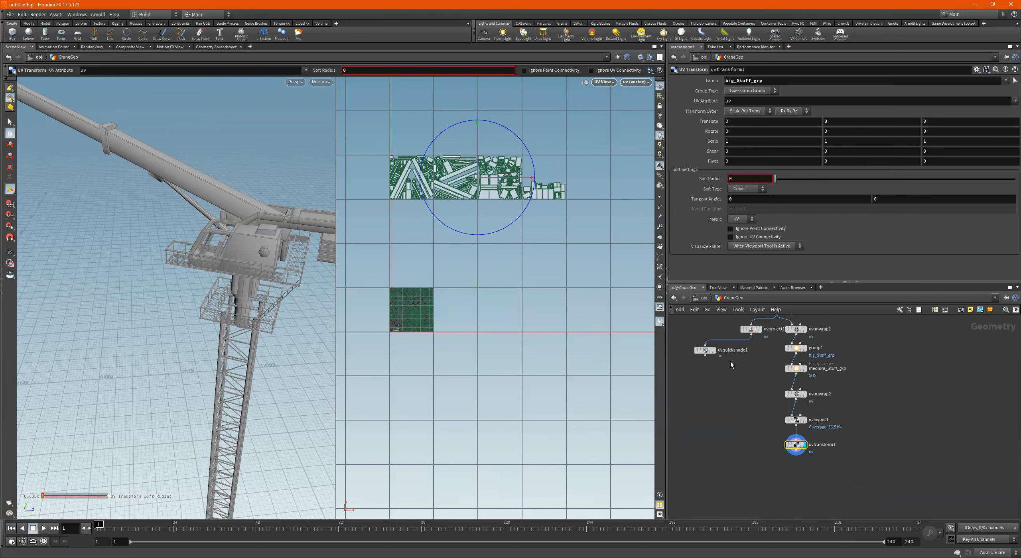
pyautogui.moveTo(706, 349); pyautogui.dragTo(794, 463)
pyautogui.click(701, 471)
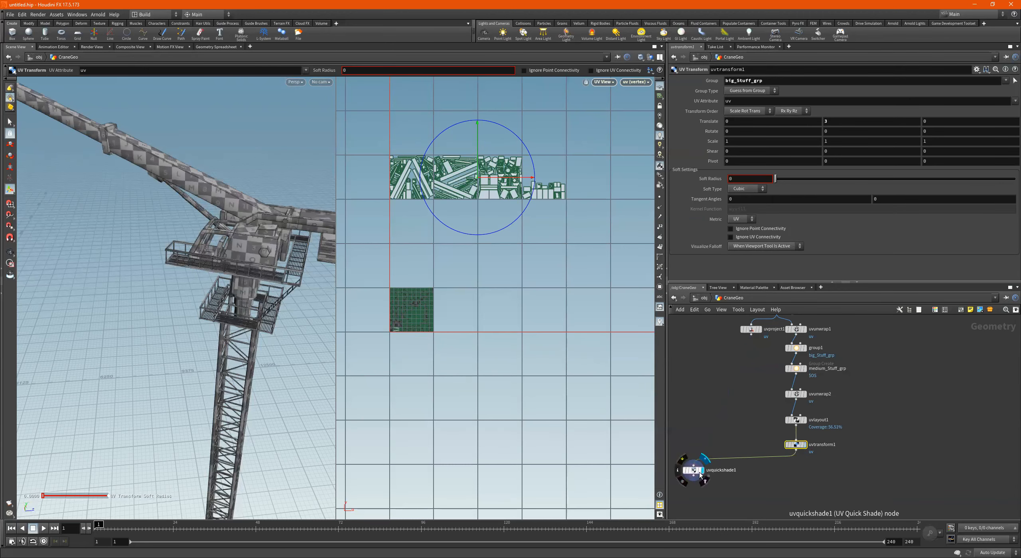
pyautogui.click(695, 473)
pyautogui.press('Escape')
pyautogui.scroll(-4, 174, 223)
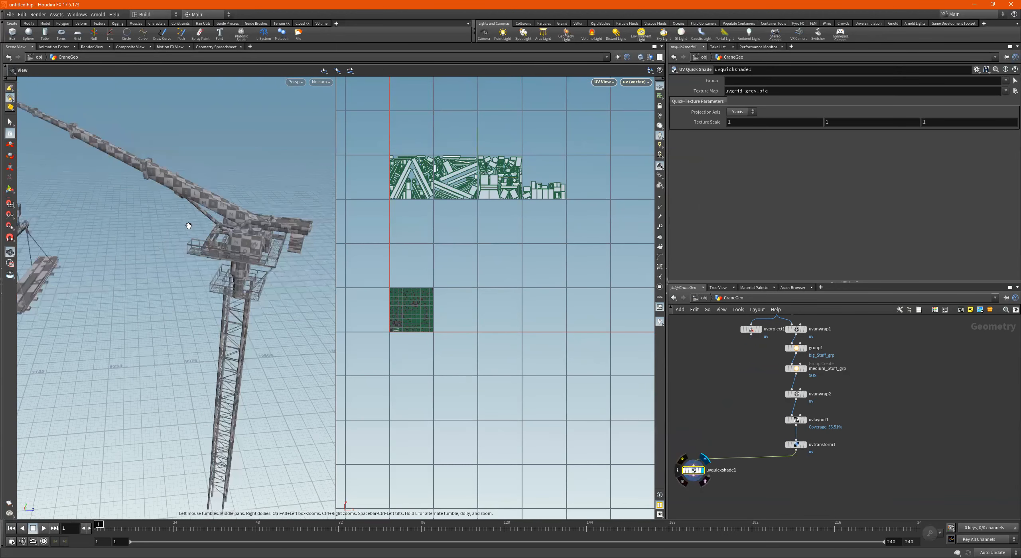
pyautogui.moveTo(314, 226); pyautogui.dragTo(255, 234)
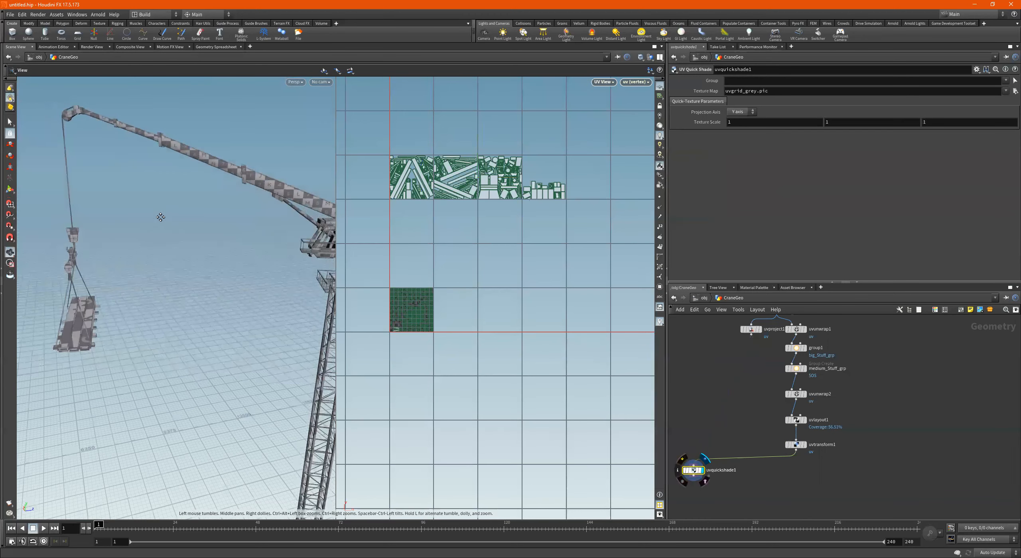
pyautogui.moveTo(161, 217); pyautogui.dragTo(142, 214, button='middle')
# Step: Add another UV Unwrap node and place it below uvtransform1
pyautogui.scroll(1, 790, 394)
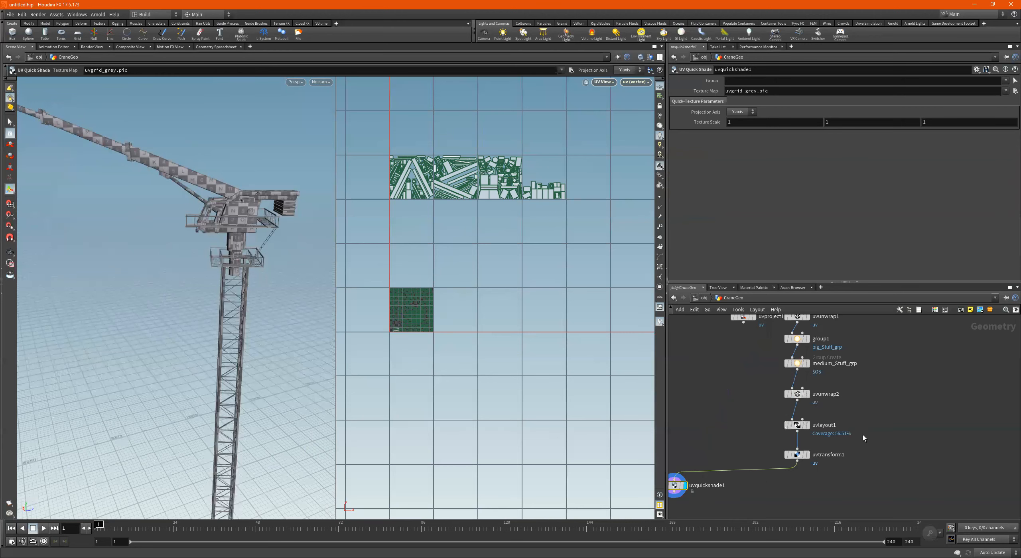
pyautogui.scroll(3, 793, 422)
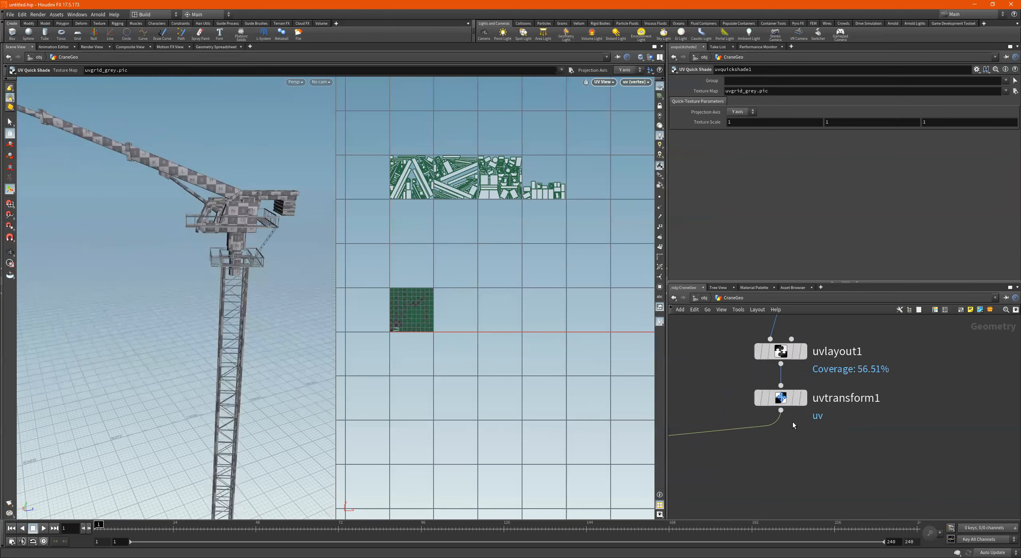
pyautogui.press('Tab')
pyautogui.moveTo(805, 455)
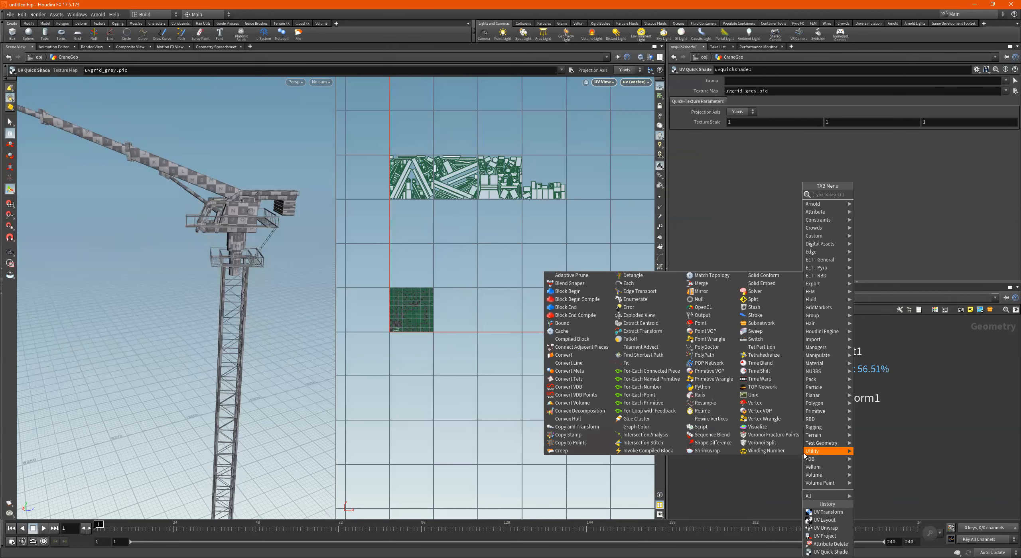
pyautogui.write('uvun')
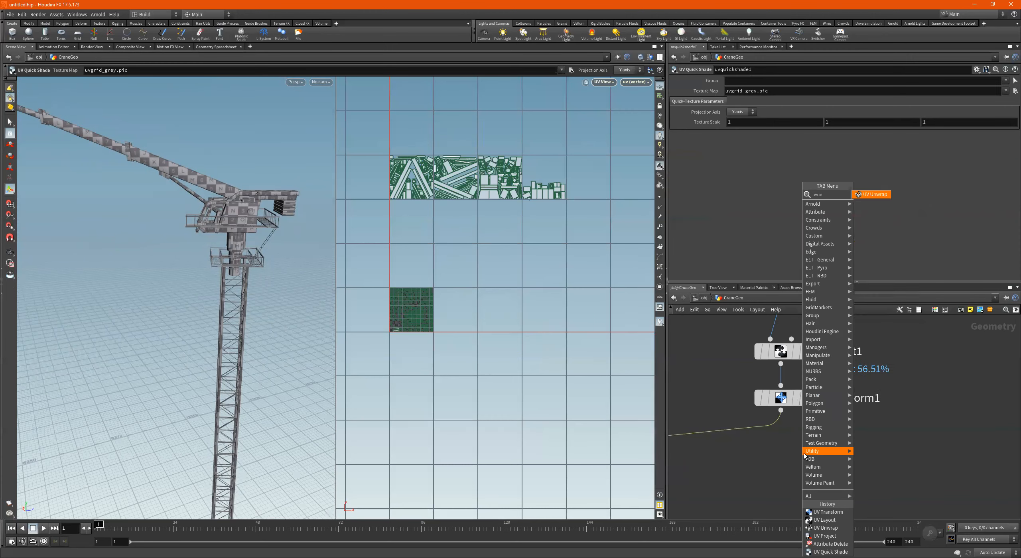
pyautogui.press('Return')
pyautogui.click(804, 453)
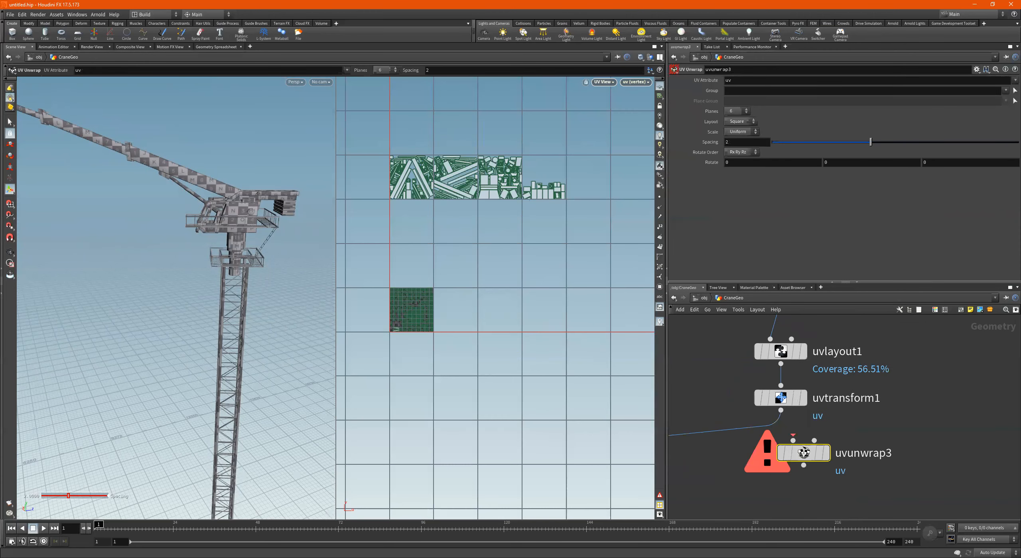
pyautogui.moveTo(794, 458); pyautogui.dragTo(780, 484)
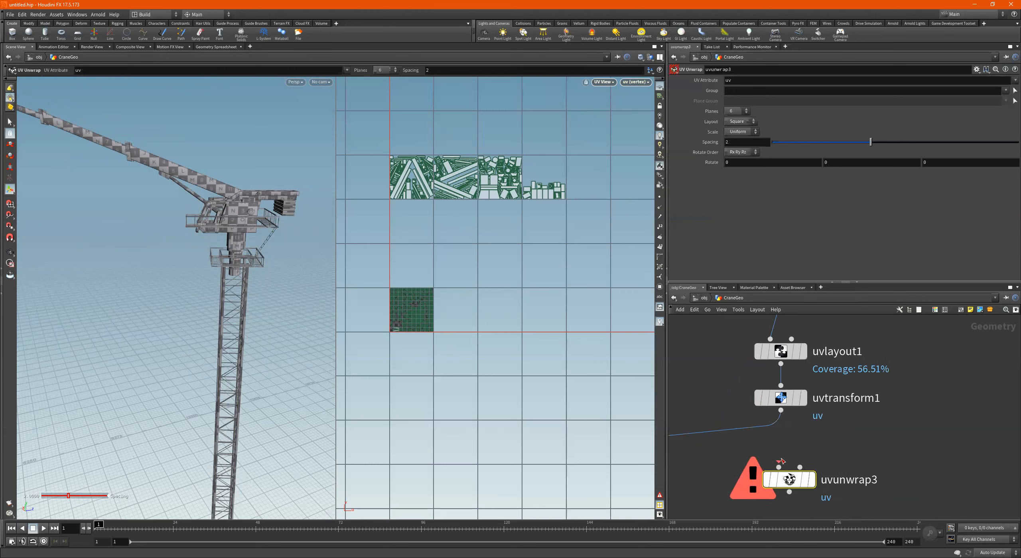
# Step: Connect uvunwrap3 to the output of uvtransform1, display it and restrict it to medium_Stuff_grp
pyautogui.click(781, 411)
pyautogui.click(778, 467)
pyautogui.click(812, 480)
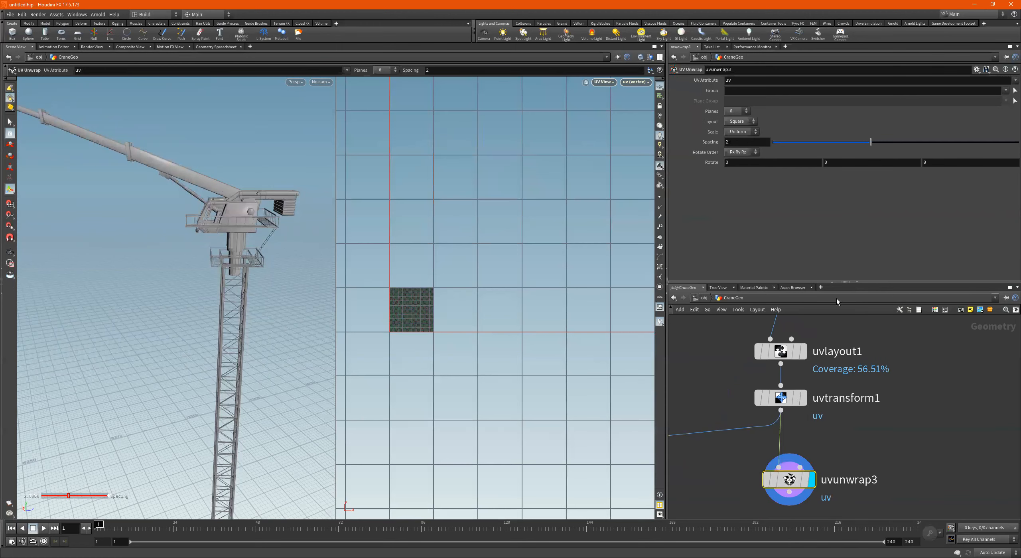
pyautogui.click(1006, 90)
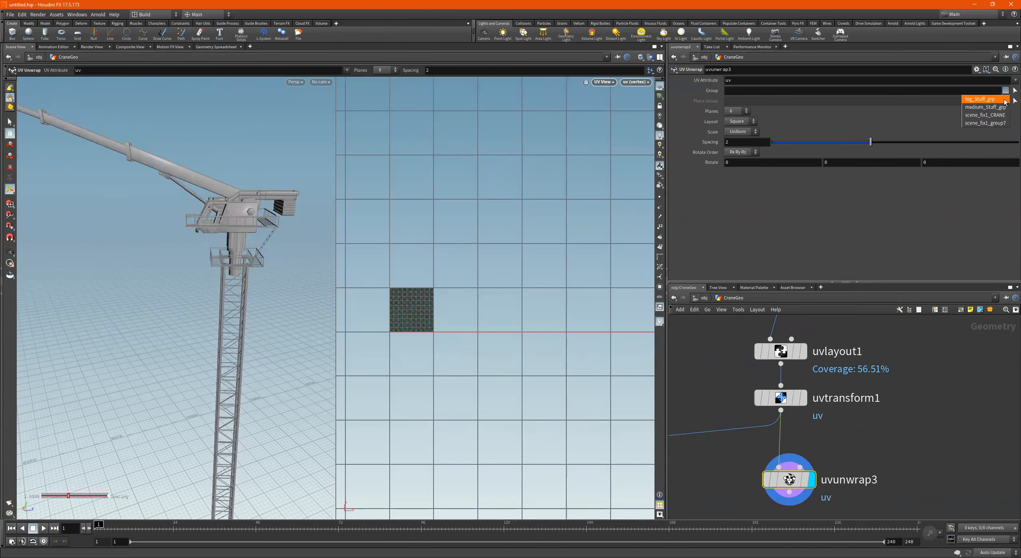
pyautogui.click(986, 108)
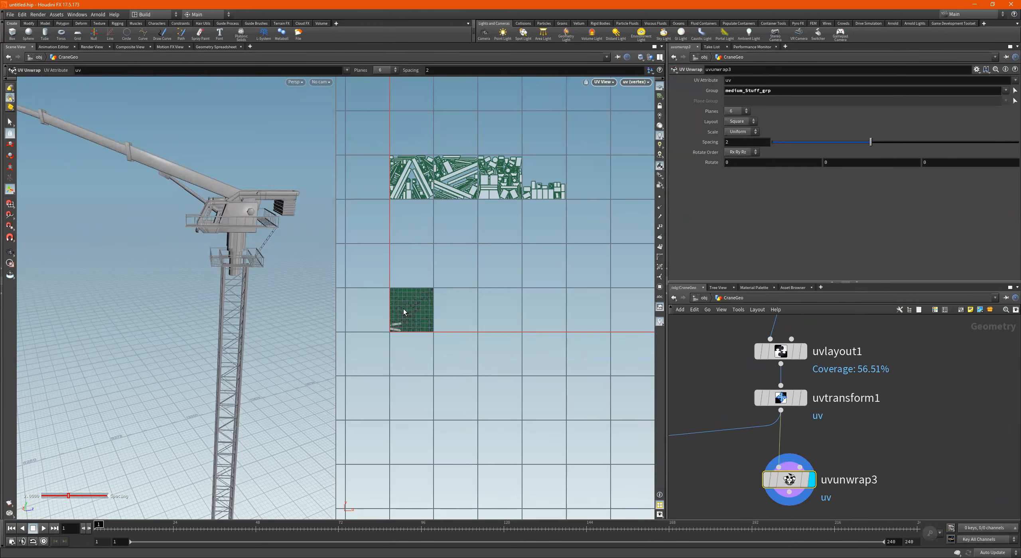
# Step: Add a UV Layout node and place it below uvunwrap3
pyautogui.scroll(3, 403, 309)
pyautogui.scroll(-2, 519, 289)
pyautogui.moveTo(827, 432); pyautogui.dragTo(833, 392, button='middle')
pyautogui.press('Tab')
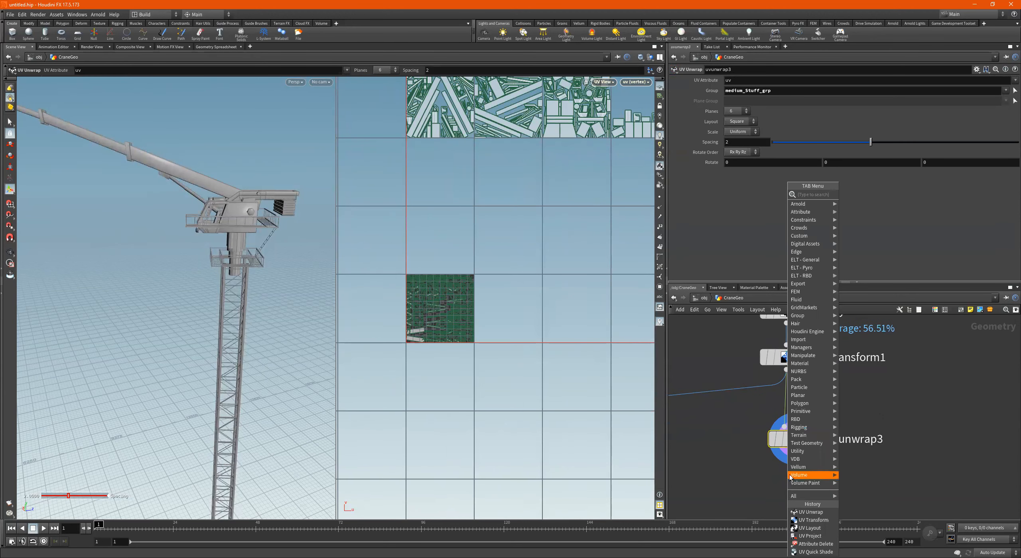
pyautogui.write('uvlay')
pyautogui.press('Return')
pyautogui.click(790, 475)
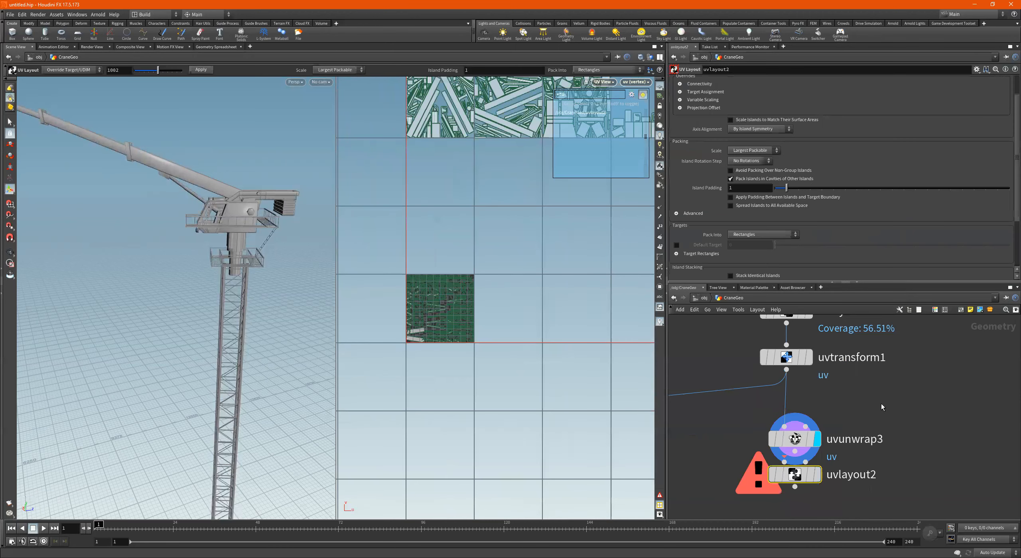
pyautogui.scroll(-2, 881, 404)
pyautogui.moveTo(770, 471); pyautogui.dragTo(780, 443, button='middle')
pyautogui.moveTo(802, 435)
pyautogui.moveTo(802, 435); pyautogui.dragTo(791, 468)
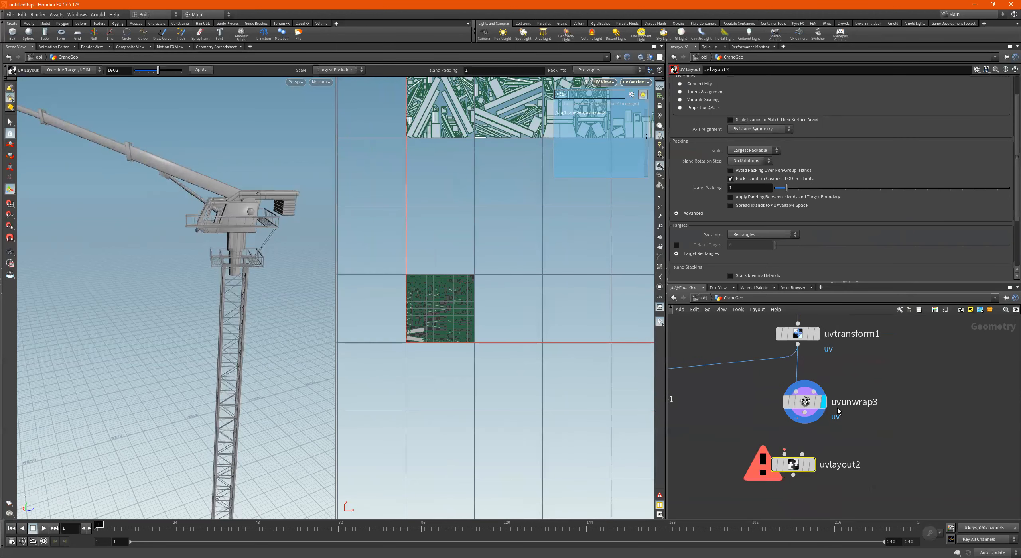
# Step: Restrict uvlayout2 to medium_Stuff_grp by copying the group name from uvunwrap3
pyautogui.click(805, 402)
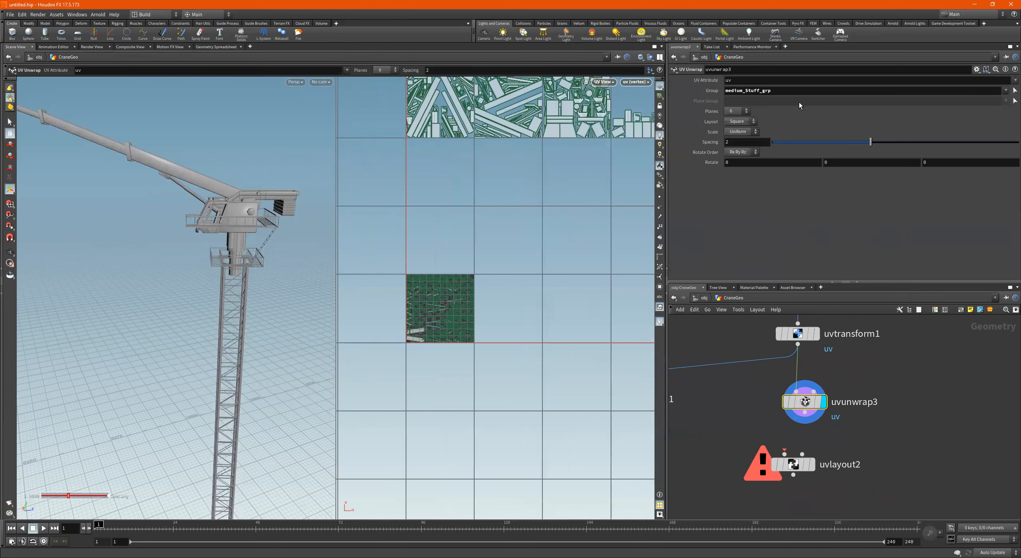
pyautogui.doubleClick(796, 91)
pyautogui.hotkey('ctrl', 'c')
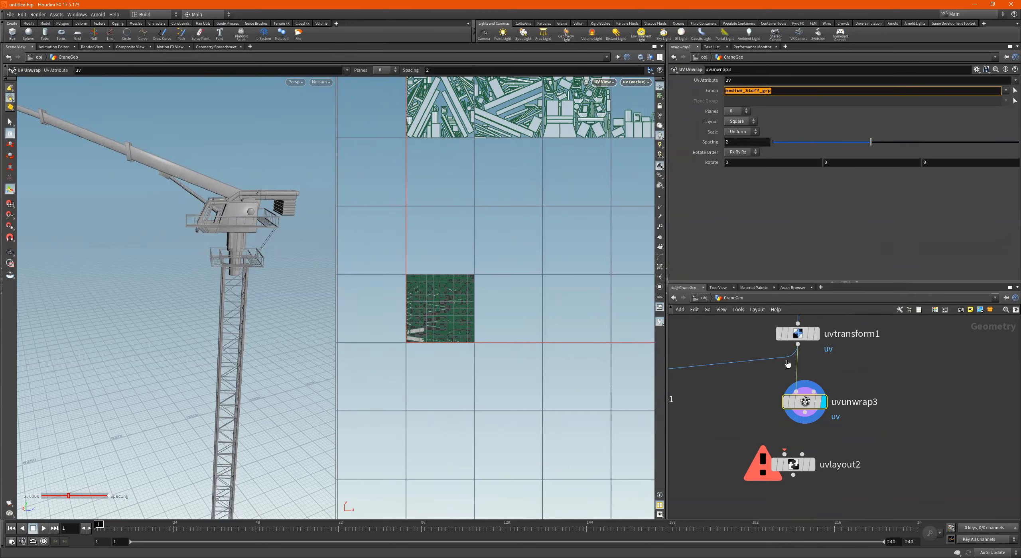
pyautogui.click(794, 465)
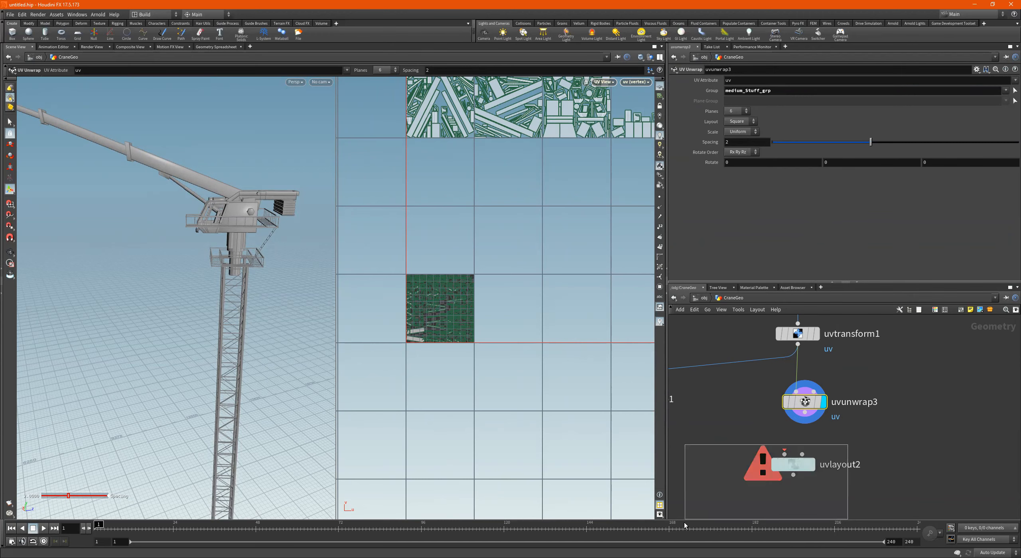
pyautogui.scroll(2, 837, 156)
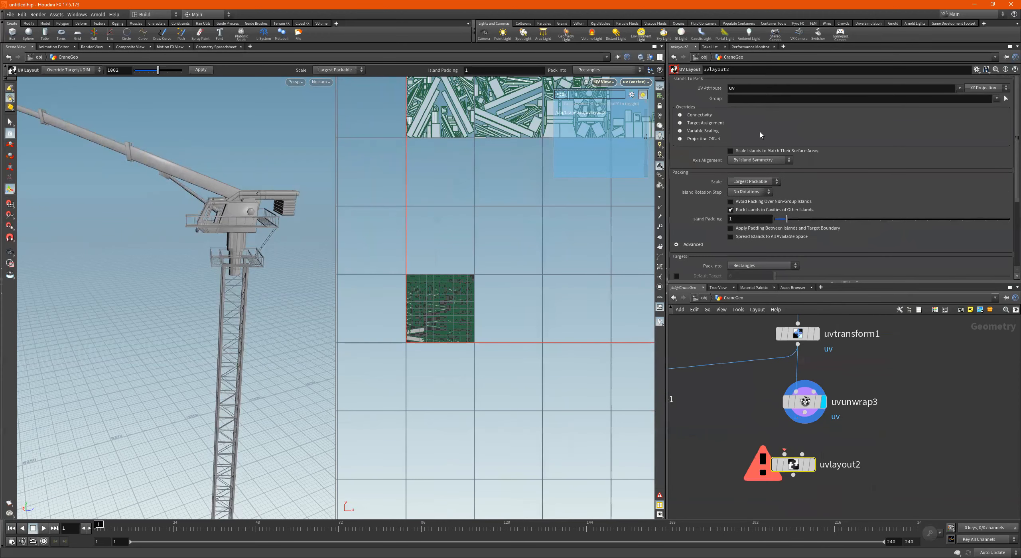
pyautogui.click(781, 98)
pyautogui.hotkey('ctrl', 'v')
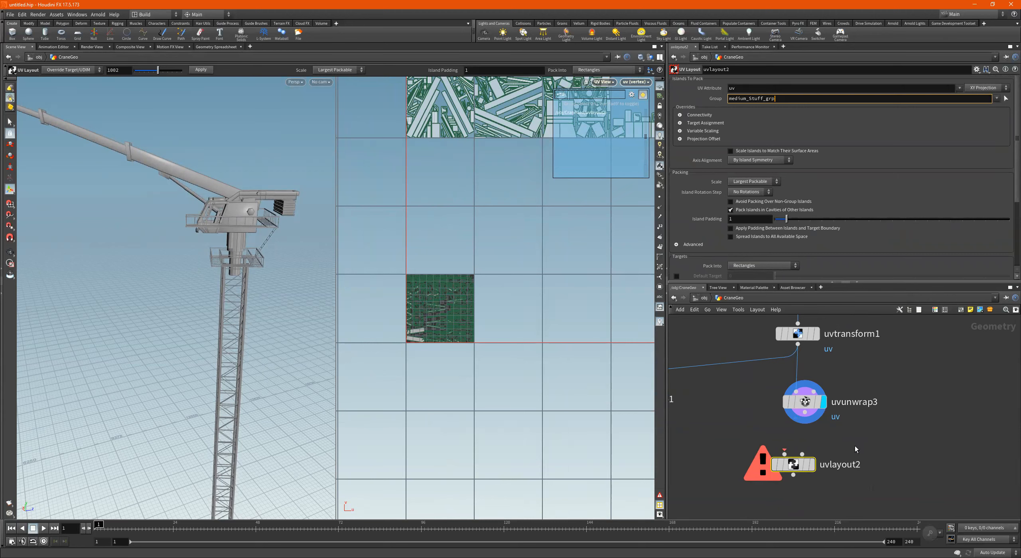
pyautogui.scroll(1, 817, 428)
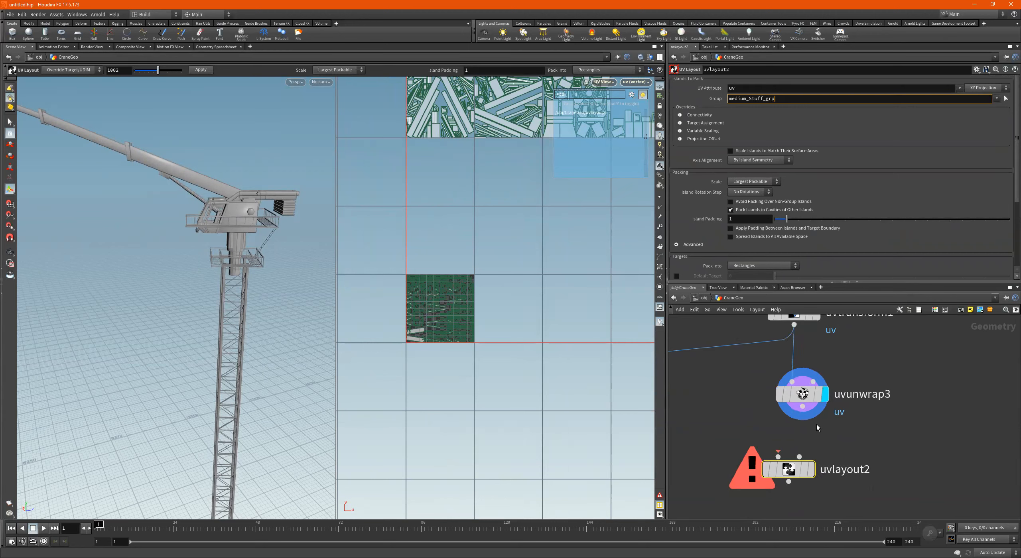
# Step: Connect uvlayout2 to the output of uvunwrap3 and display it
pyautogui.click(803, 406)
pyautogui.click(778, 457)
pyautogui.click(813, 469)
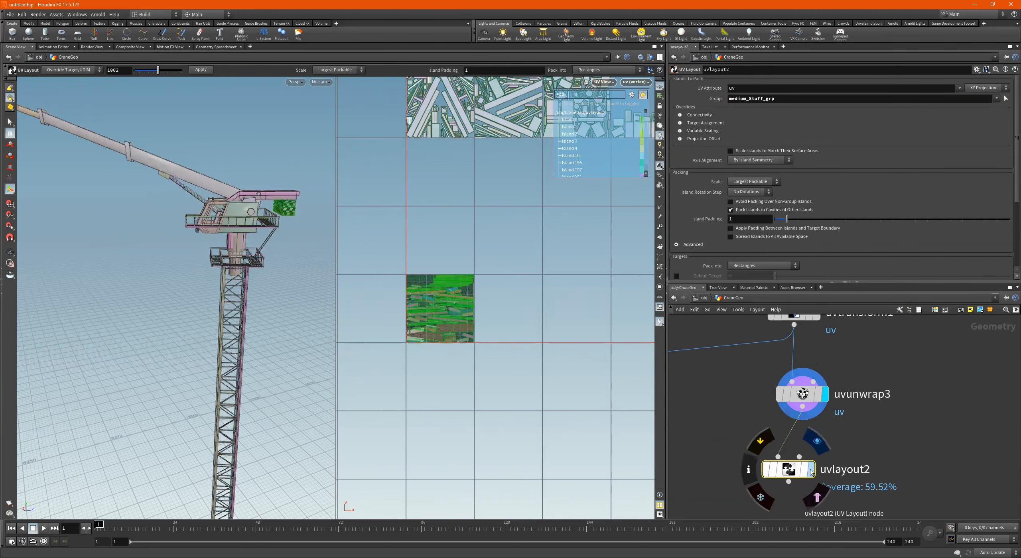
pyautogui.scroll(4, 424, 298)
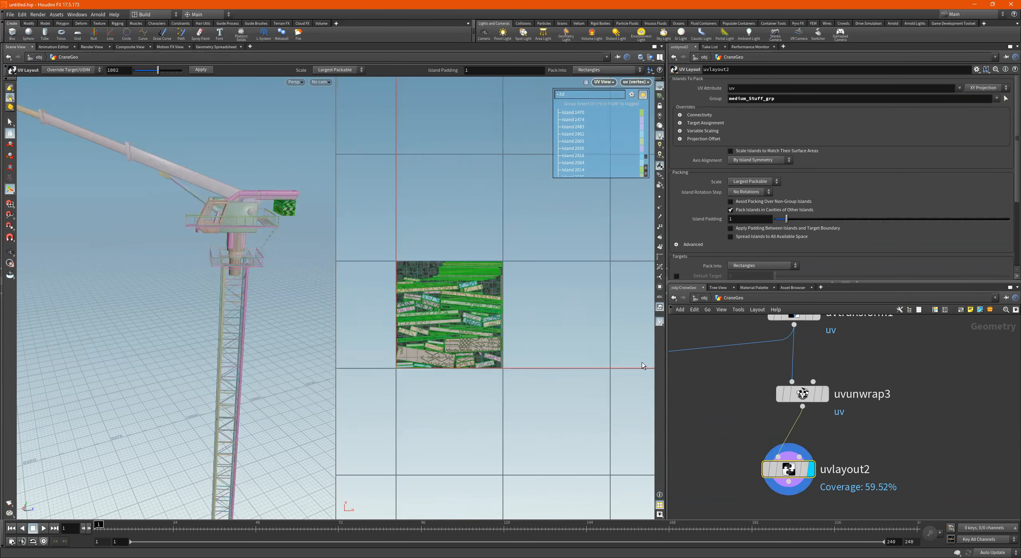
# Step: Try the By Island Position in 3D axis alignment on uvlayout2 and return to By Island Symmetry
pyautogui.click(752, 161)
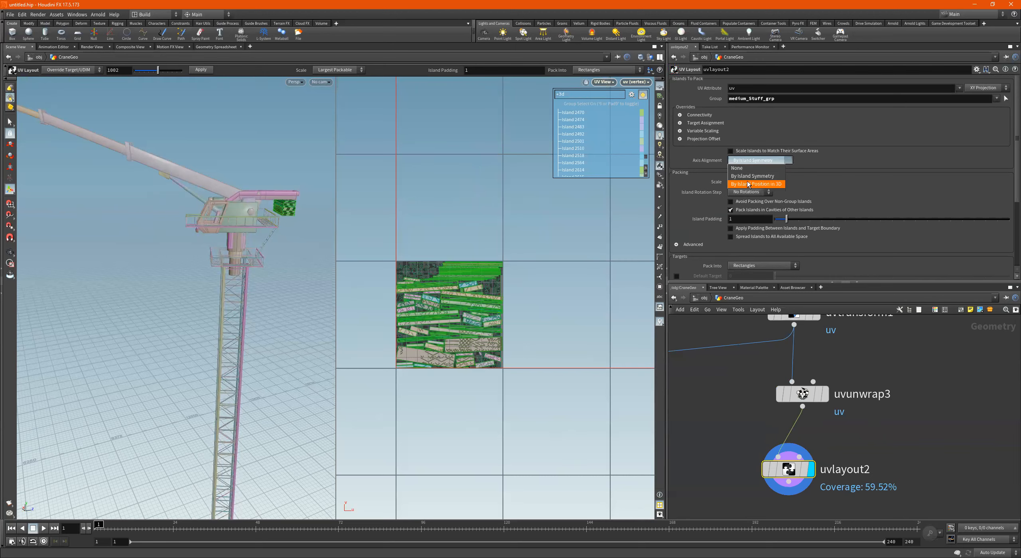
pyautogui.click(756, 184)
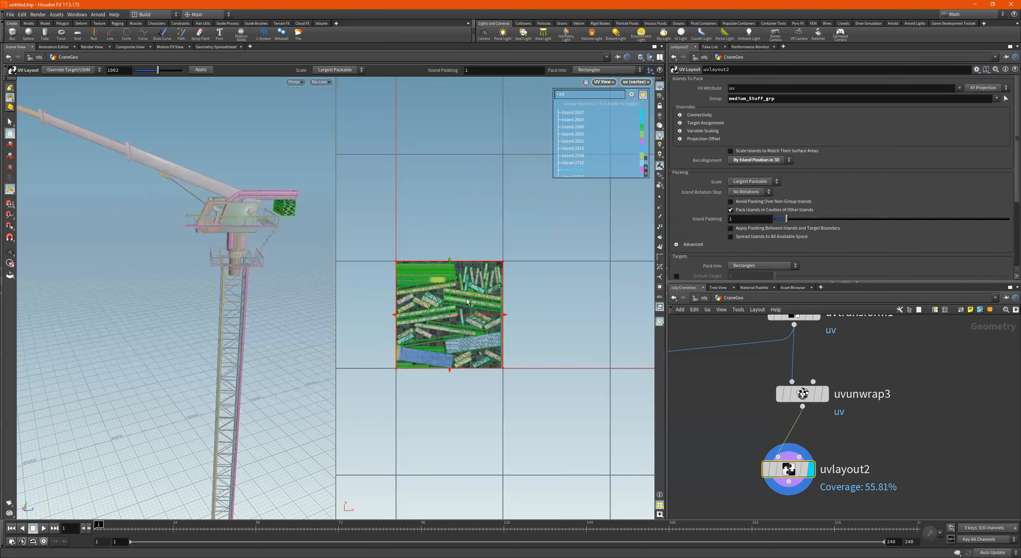
pyautogui.click(748, 163)
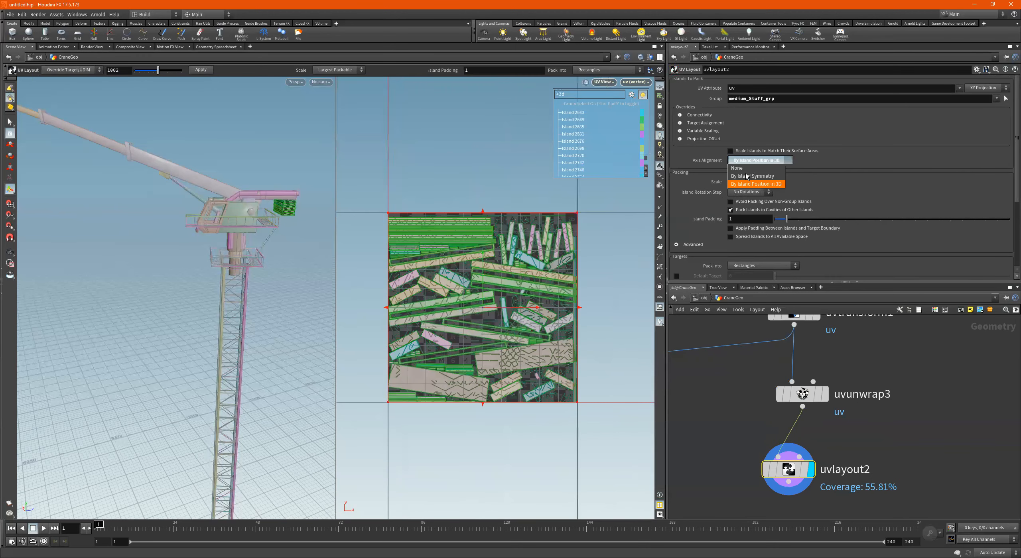
pyautogui.press('Return')
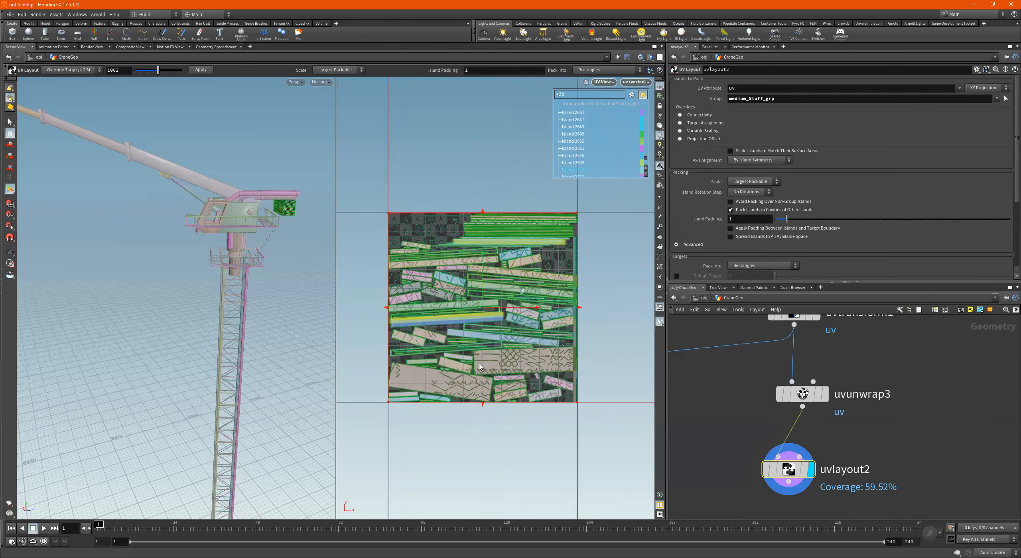
# Step: Switch uvlayout2's packing scale to Fixed and pack the islands into UDIM Tiles
pyautogui.click(746, 182)
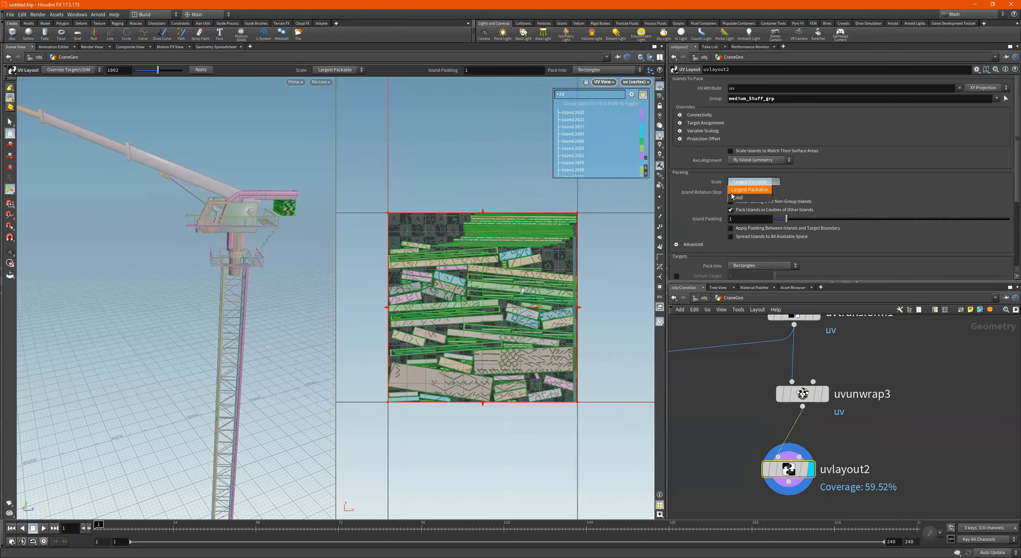
pyautogui.click(738, 197)
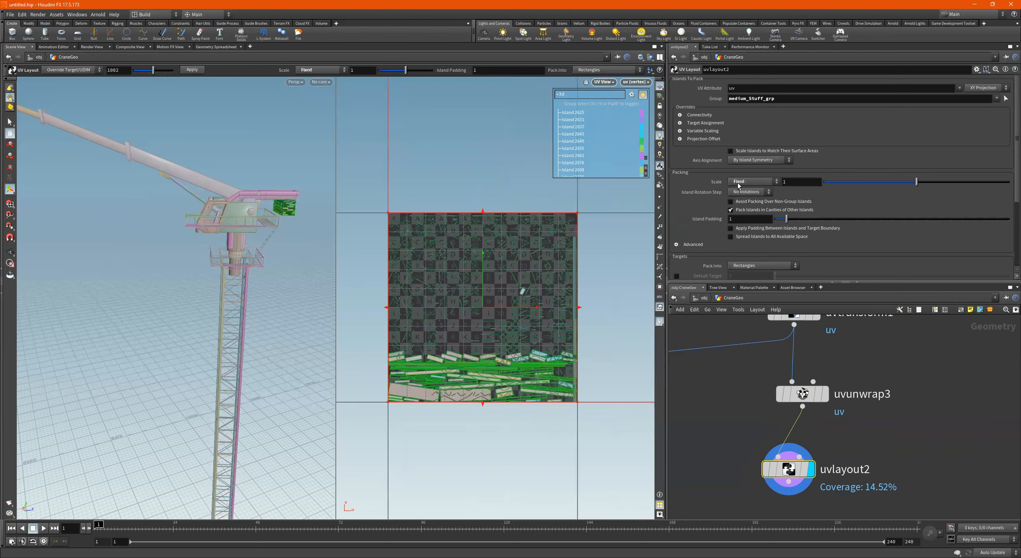
pyautogui.scroll(-2, 819, 218)
pyautogui.click(757, 234)
pyautogui.click(746, 250)
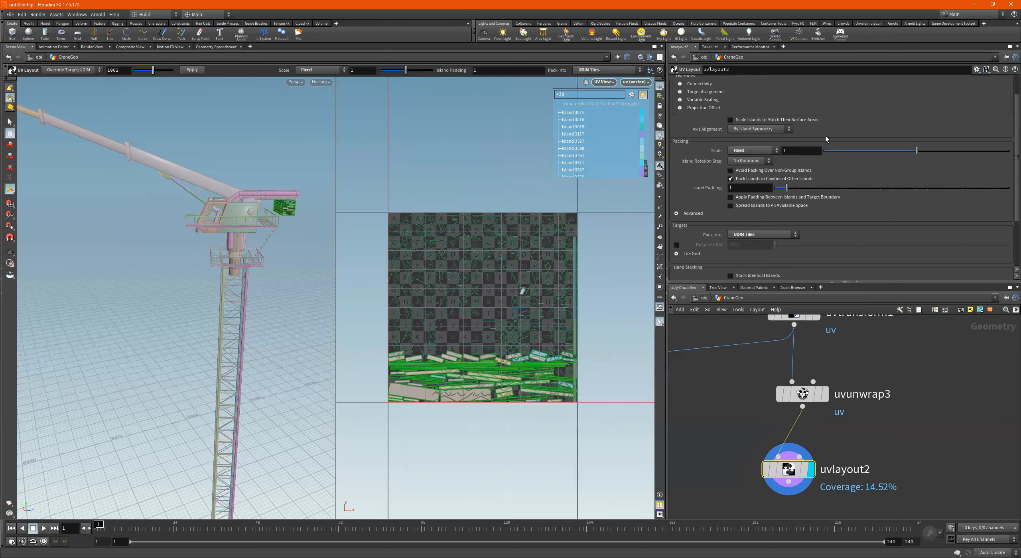
# Step: Try fixed packing scales of 2 and 4 on uvlayout2, undoing the last one
pyautogui.moveTo(819, 155); pyautogui.dragTo(714, 133)
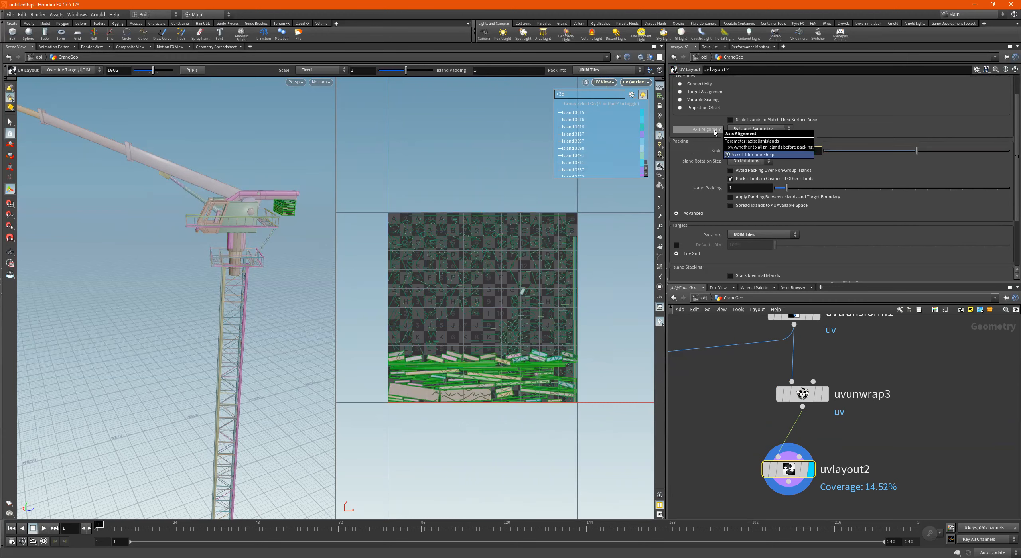
pyautogui.write('2')
pyautogui.press('Return')
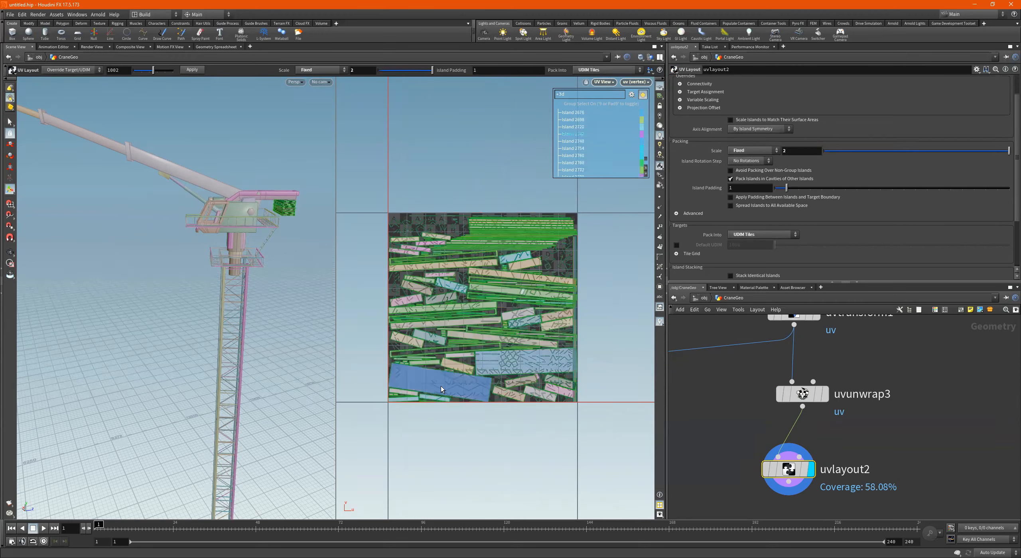
pyautogui.keyDown('alt'); pyautogui.moveTo(567, 446); pyautogui.dragTo(495, 448, button='right'); pyautogui.keyUp('alt')
pyautogui.keyDown('alt'); pyautogui.moveTo(577, 455); pyautogui.dragTo(482, 396, button='middle'); pyautogui.keyUp('alt')
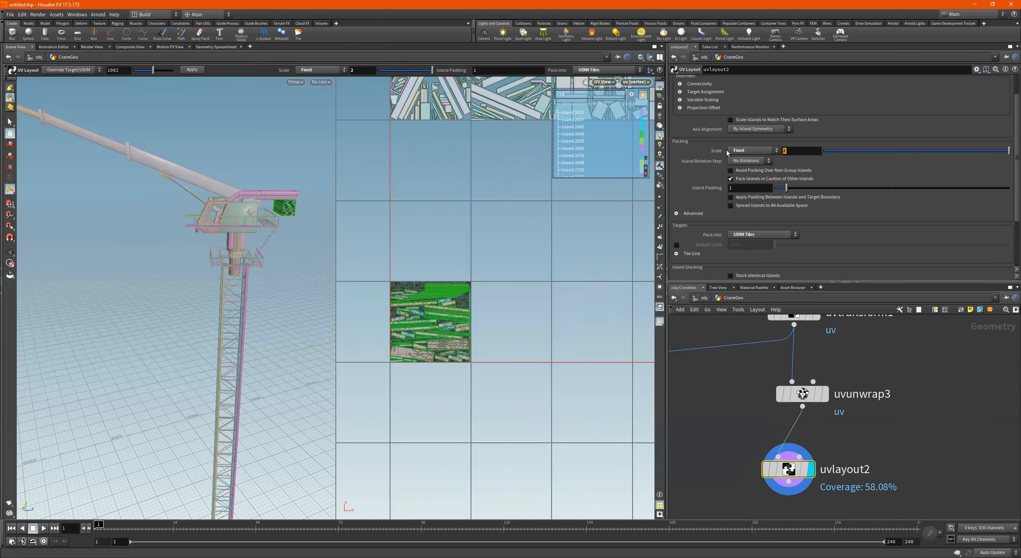
pyautogui.press('Return')
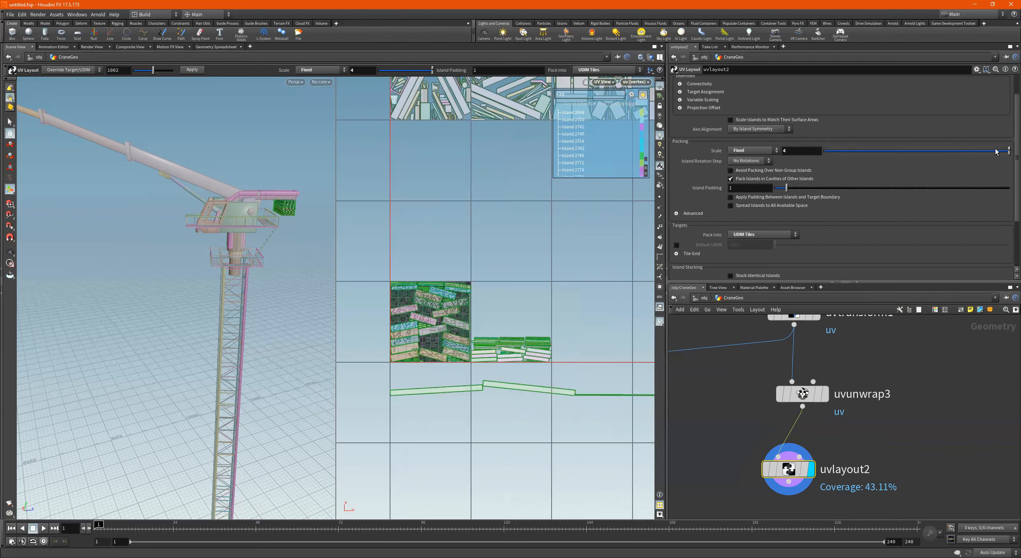
pyautogui.hotkey('ctrl', 'z')
# Step: Fine-tune uvlayout2's fixed packing scale to 3.4021 and inspect the UV tiles and the crane's checker texture
pyautogui.moveTo(1010, 151); pyautogui.dragTo(997, 151)
pyautogui.moveTo(817, 153); pyautogui.dragTo(876, 149, button='middle')
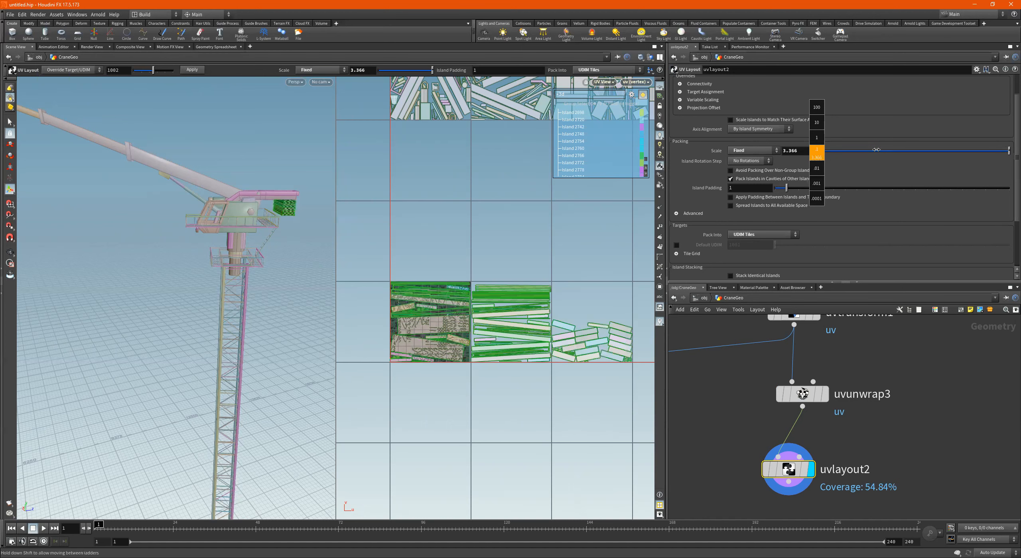
pyautogui.keyDown('alt'); pyautogui.moveTo(535, 330); pyautogui.dragTo(495, 340, button='right'); pyautogui.keyUp('alt')
pyautogui.keyDown('alt'); pyautogui.moveTo(495, 340); pyautogui.dragTo(448, 322, button='middle'); pyautogui.keyUp('alt')
pyautogui.keyDown('alt'); pyautogui.moveTo(462, 282); pyautogui.dragTo(578, 278, button='right'); pyautogui.keyUp('alt')
pyautogui.keyDown('alt'); pyautogui.moveTo(578, 278); pyautogui.dragTo(551, 257, button='middle'); pyautogui.keyUp('alt')
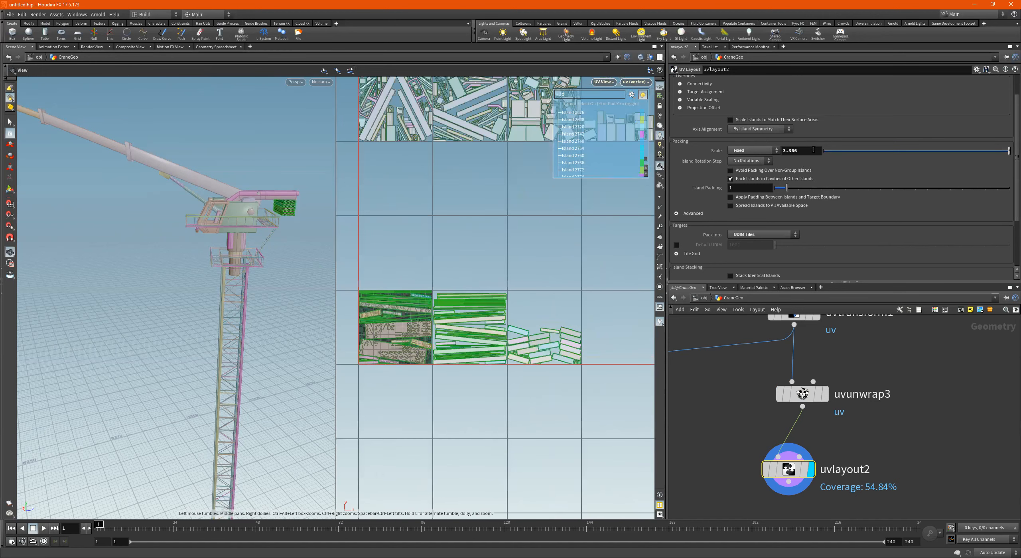
pyautogui.moveTo(812, 150); pyautogui.dragTo(256, 95, button='middle')
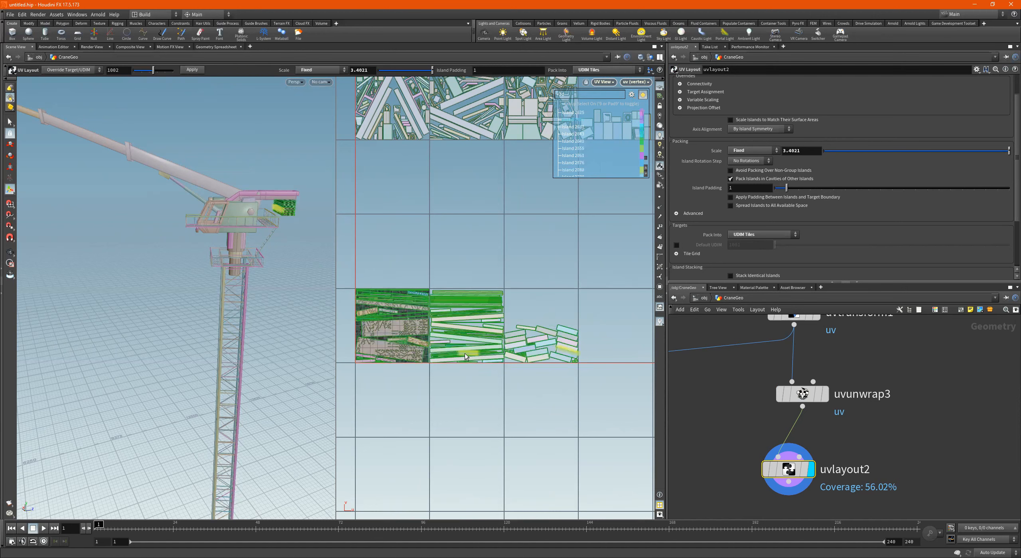
pyautogui.keyDown('alt'); pyautogui.moveTo(246, 248); pyautogui.dragTo(247, 214); pyautogui.keyUp('alt')
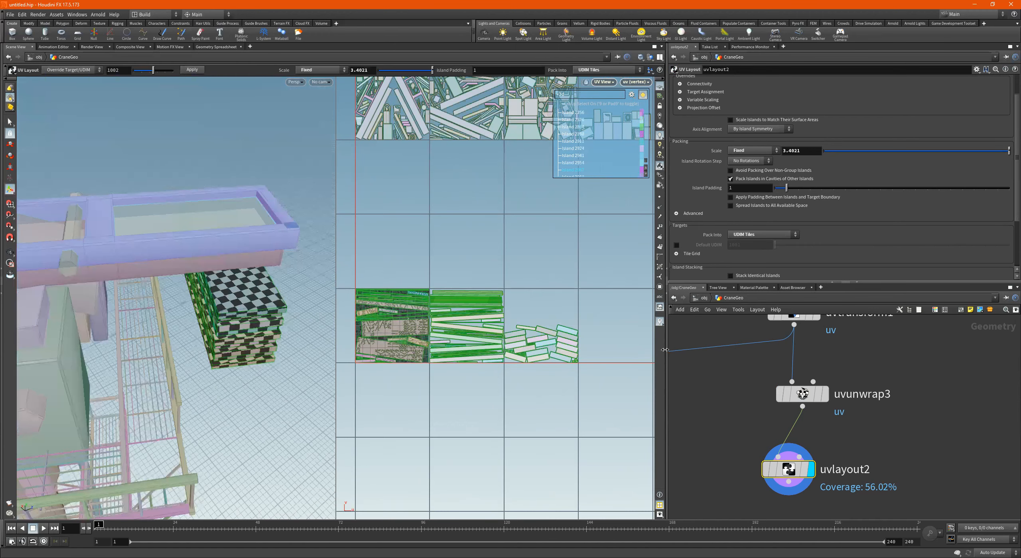
# Step: Add another UV Transform node and place it below uvlayout2
pyautogui.scroll(-1, 855, 439)
pyautogui.moveTo(797, 461); pyautogui.dragTo(802, 451)
pyautogui.scroll(-2, 889, 454)
pyautogui.moveTo(926, 452); pyautogui.dragTo(914, 410, button='middle')
pyautogui.scroll(2, 815, 438)
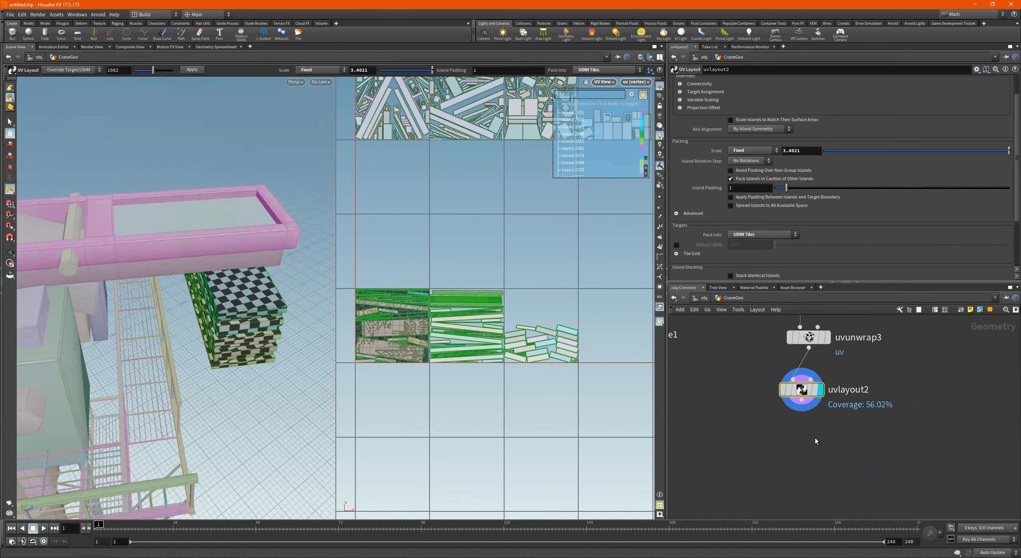
pyautogui.press('Tab')
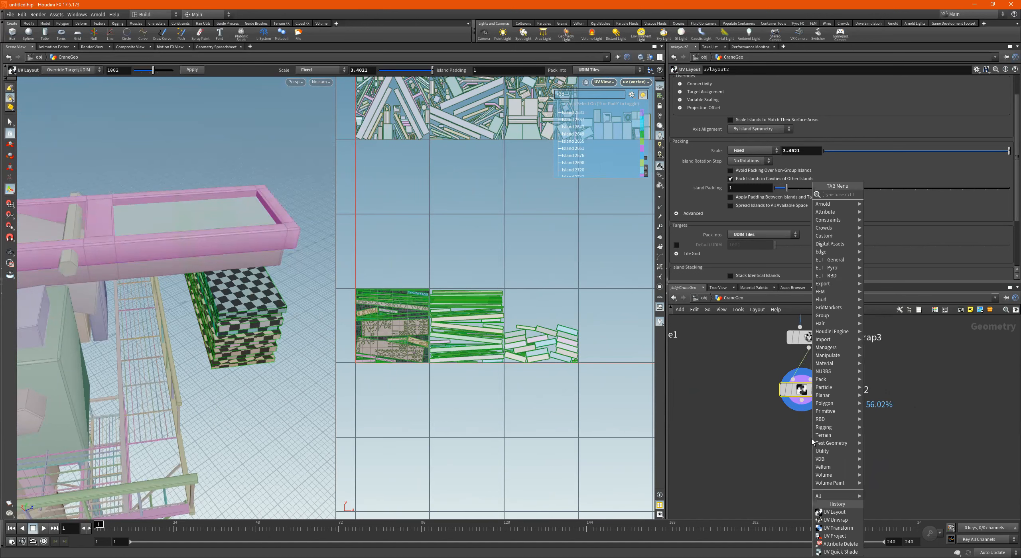
pyautogui.write('uv')
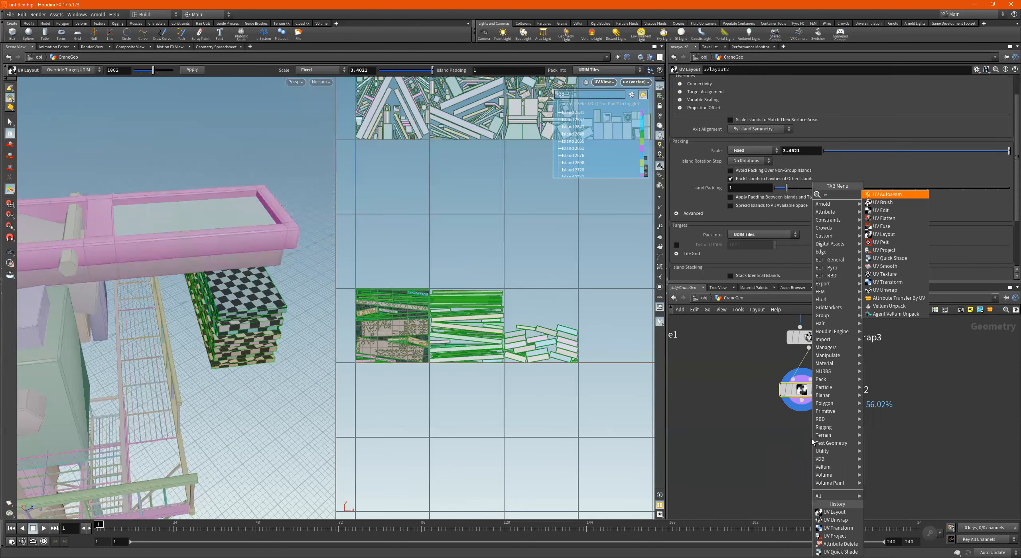
pyautogui.press('Up')
pyautogui.press('Up')
pyautogui.press('Up')
pyautogui.press('Up')
pyautogui.press('Up')
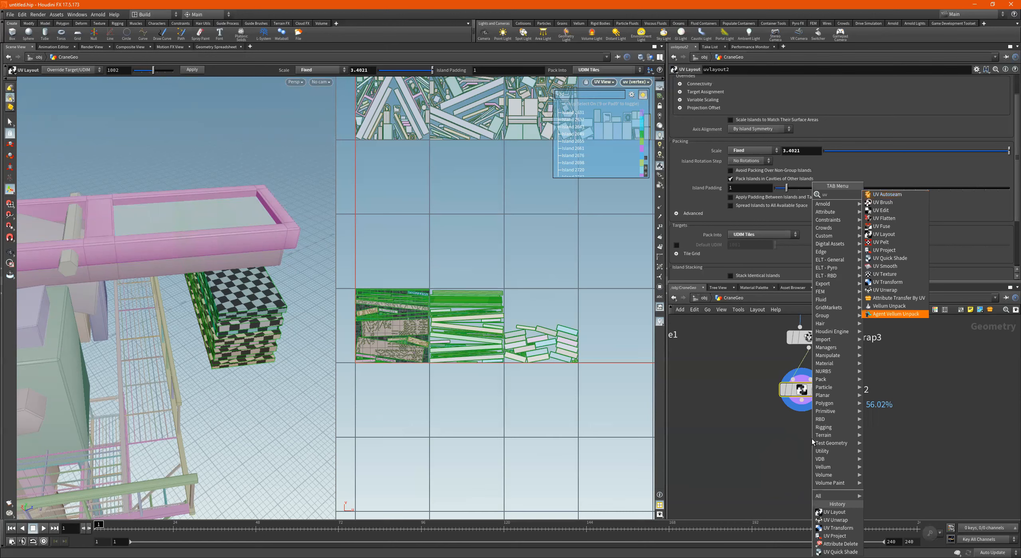
pyautogui.press('Return')
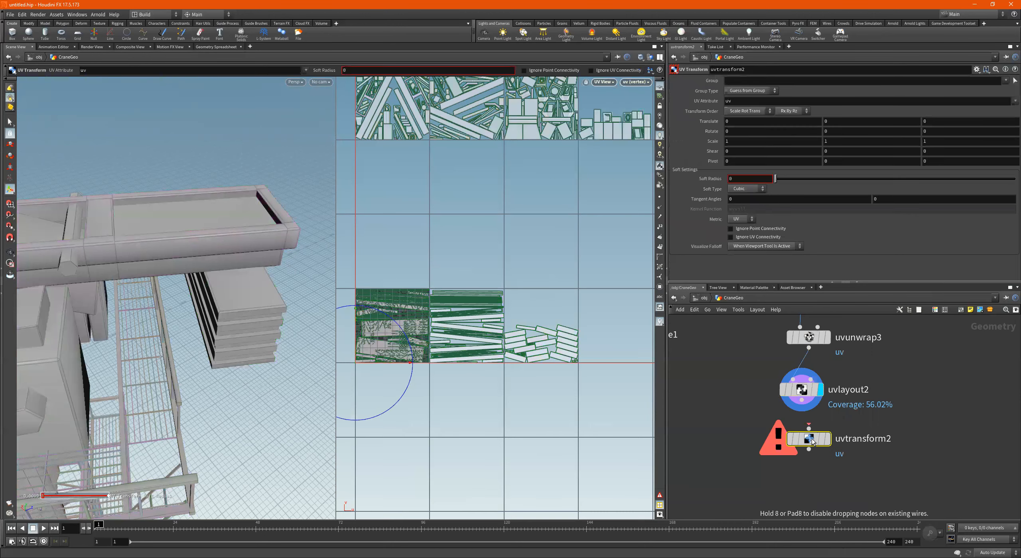
# Step: Restrict uvtransform2 to medium_Stuff_grp, connect it to the output of uvlayout2 and display it
pyautogui.click(733, 80)
pyautogui.write('medium_Stuff_grp')
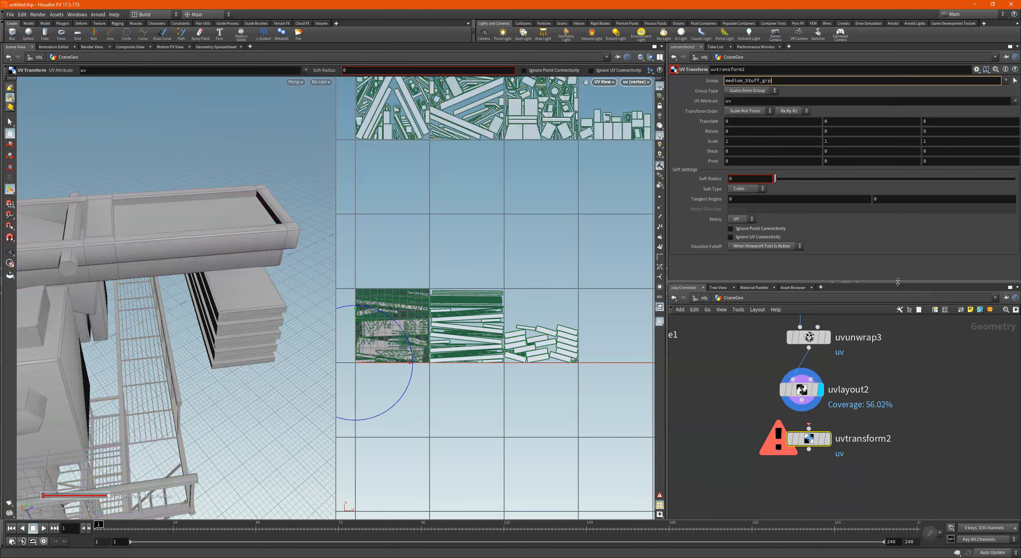
pyautogui.moveTo(808, 439); pyautogui.dragTo(789, 444)
pyautogui.moveTo(808, 401); pyautogui.dragTo(807, 447)
# Step: Translate uvtransform2's UVs by 2 in the second axis and check the tile arrangement in the UV view
pyautogui.click(835, 121)
pyautogui.write('2')
pyautogui.press('Return')
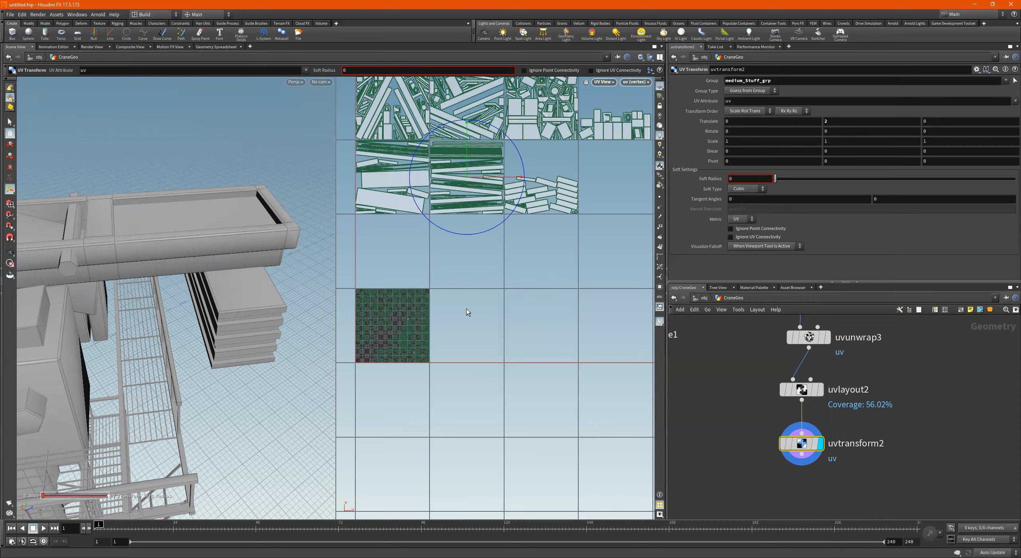
pyautogui.scroll(-5, 468, 311)
pyautogui.moveTo(437, 311); pyautogui.dragTo(485, 313, button='middle')
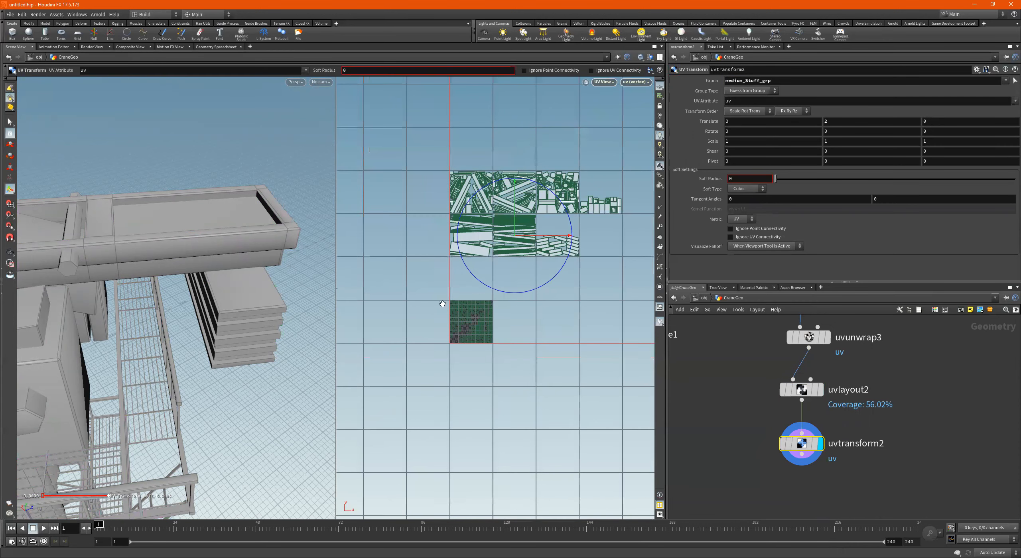
pyautogui.scroll(4, 442, 304)
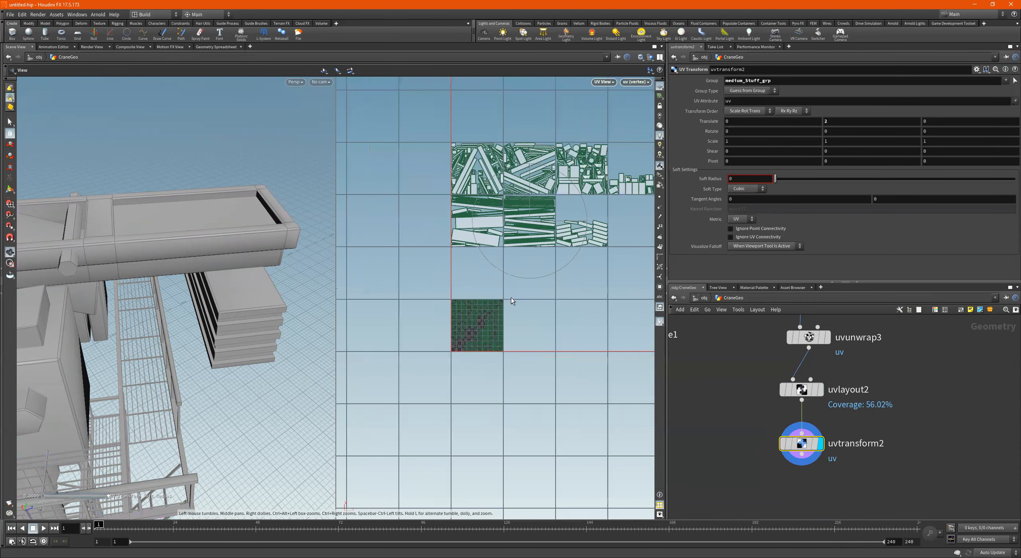
# Step: Select all UV islands remaining in the first UV tile and check the matching small parts on the whole crane
pyautogui.click(11, 123)
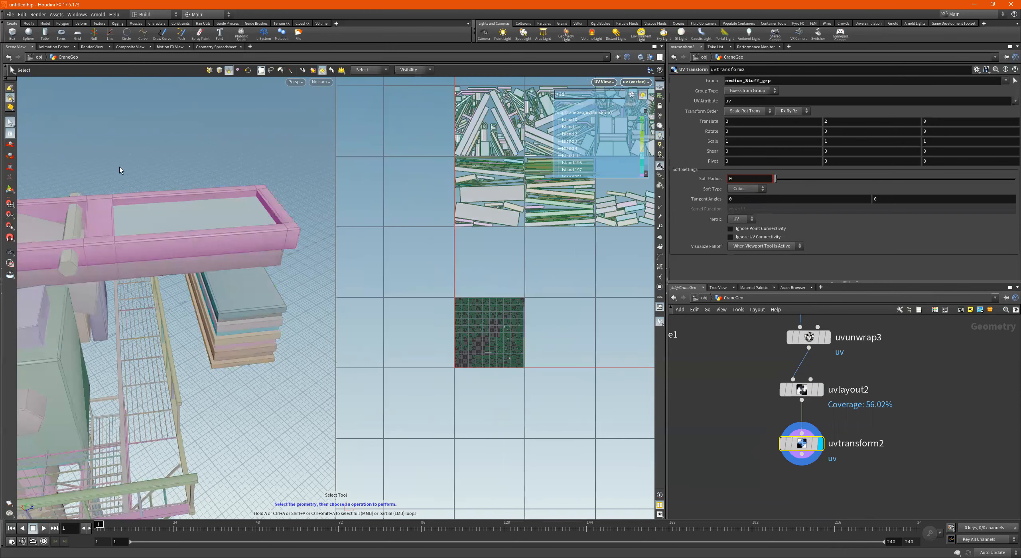
pyautogui.moveTo(553, 270); pyautogui.dragTo(416, 394)
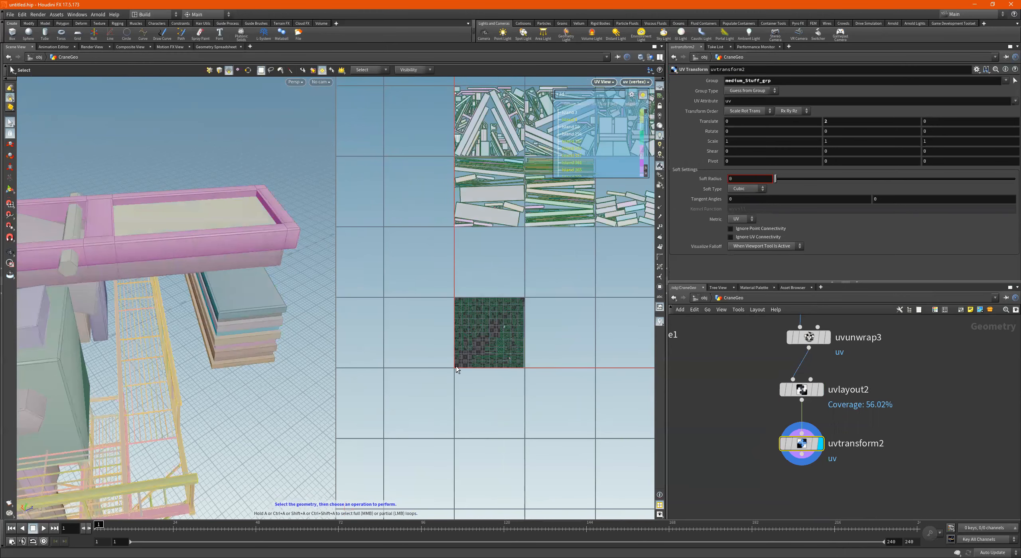
pyautogui.press('space')
pyautogui.moveTo(175, 381); pyautogui.dragTo(149, 411, button='right')
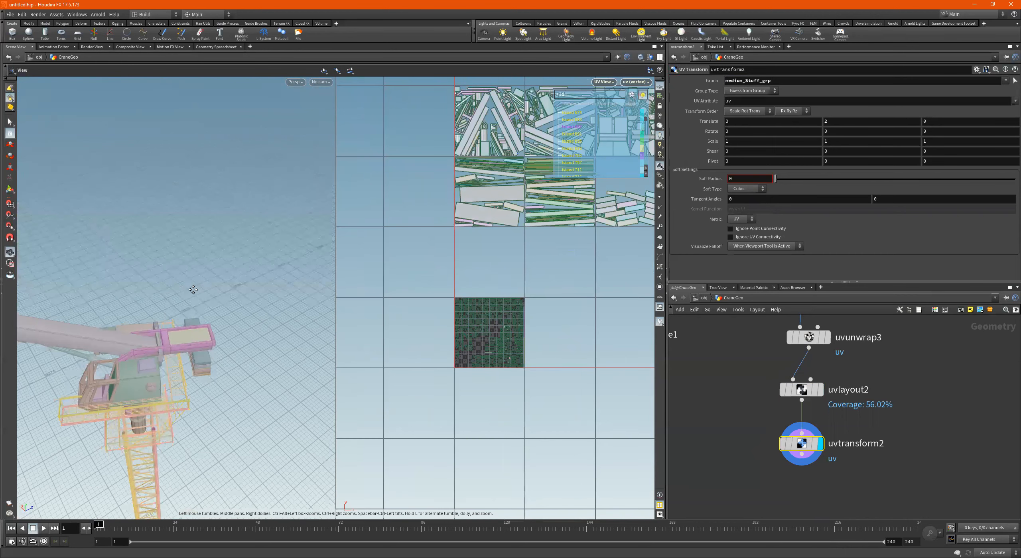
pyautogui.moveTo(157, 288); pyautogui.dragTo(171, 287)
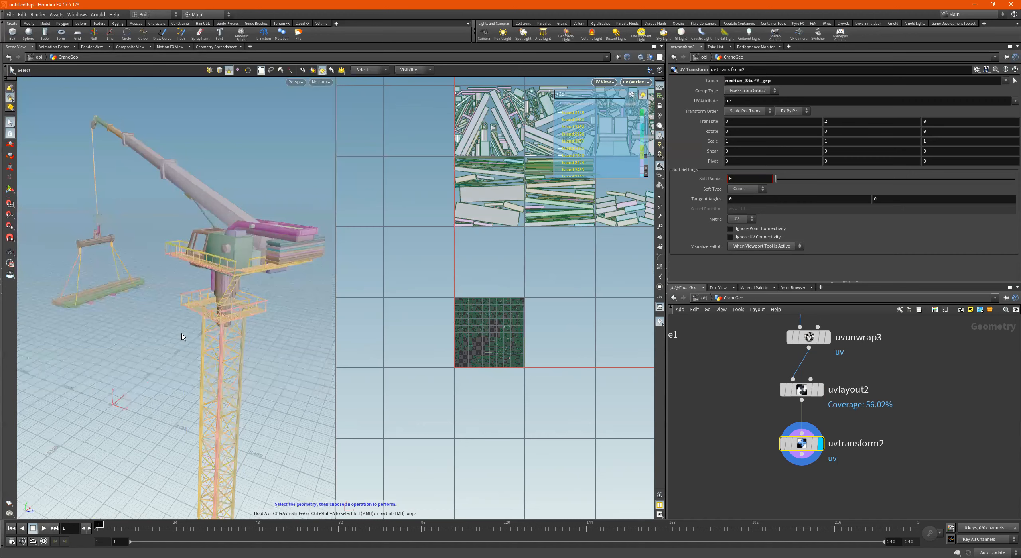
# Step: Create a primitive group from the selected islands with Group Create and name the group Small_pieces_grp
pyautogui.press('Tab')
pyautogui.write('groupcr')
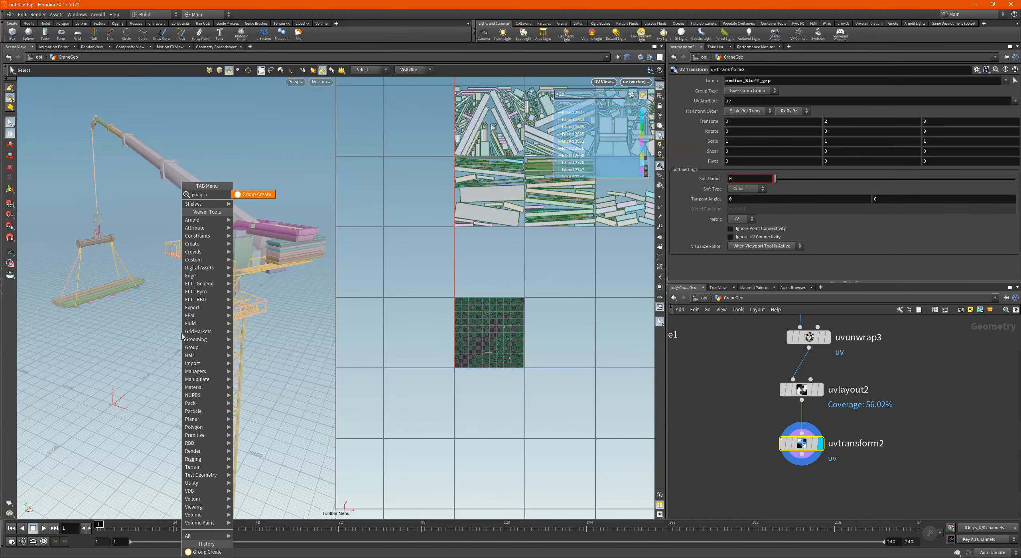
pyautogui.press('Return')
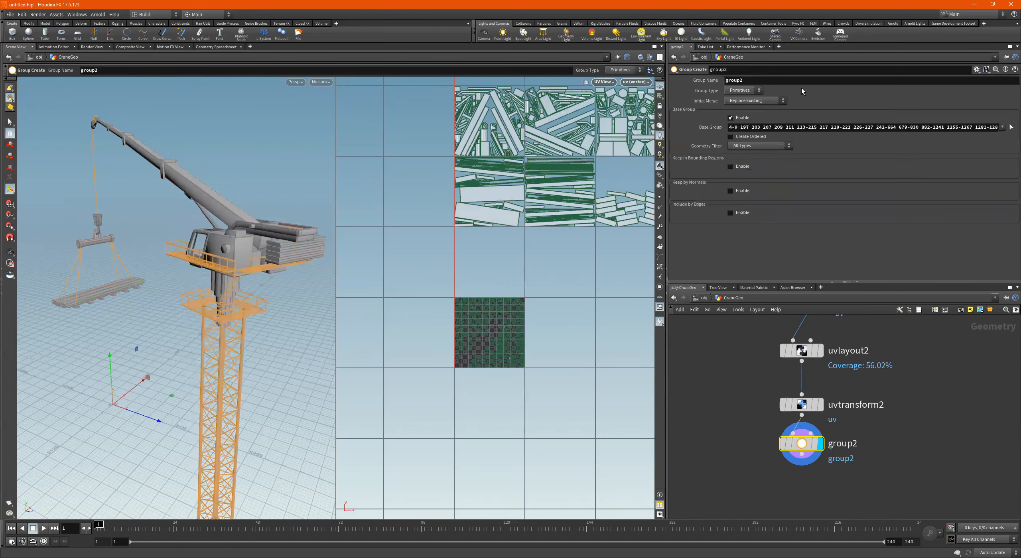
pyautogui.moveTo(706, 74); pyautogui.dragTo(664, 70)
pyautogui.write('Sma')
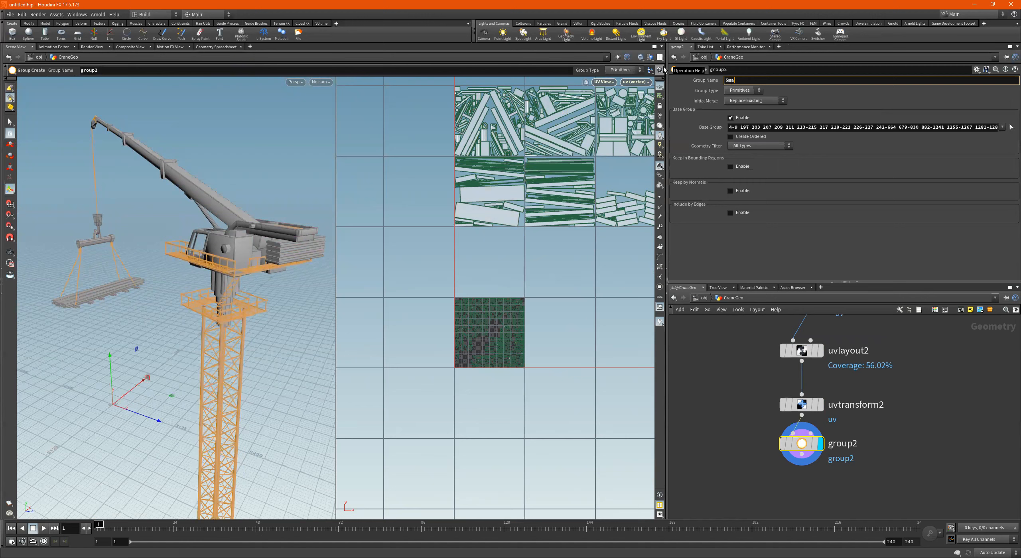
pyautogui.write('ll_pieces-grp')
pyautogui.press('Return')
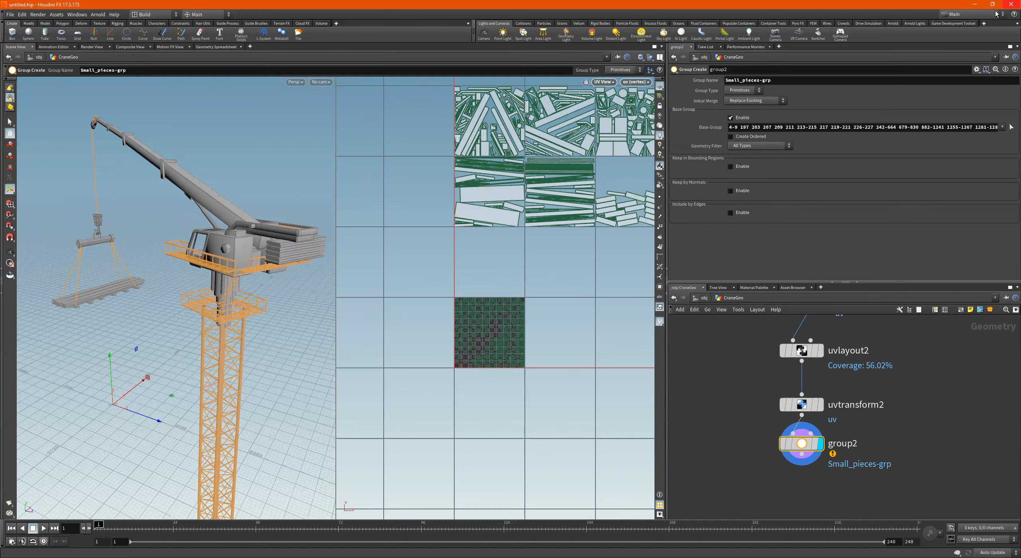
pyautogui.click(762, 80)
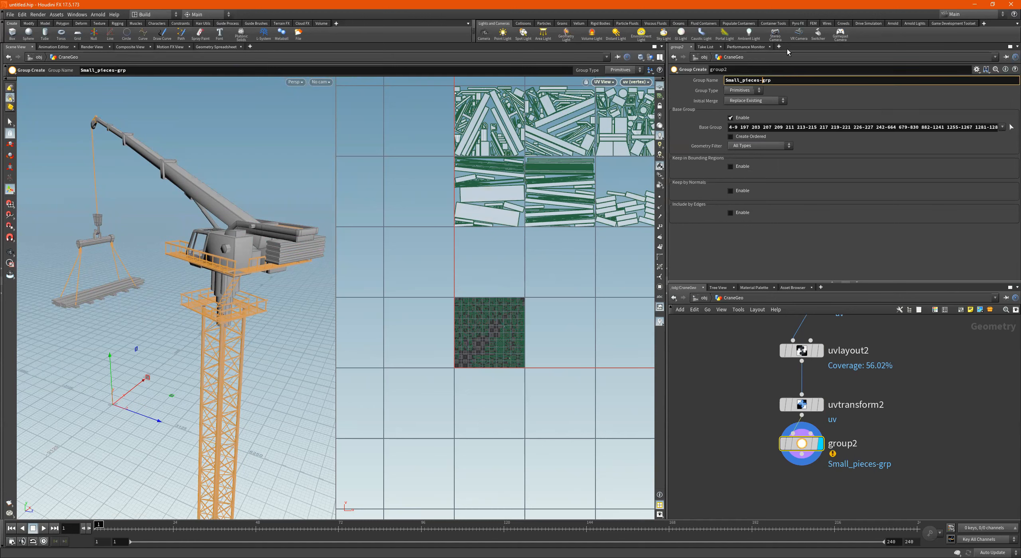
pyautogui.press('BackSpace')
pyautogui.write('_')
pyautogui.press('Return')
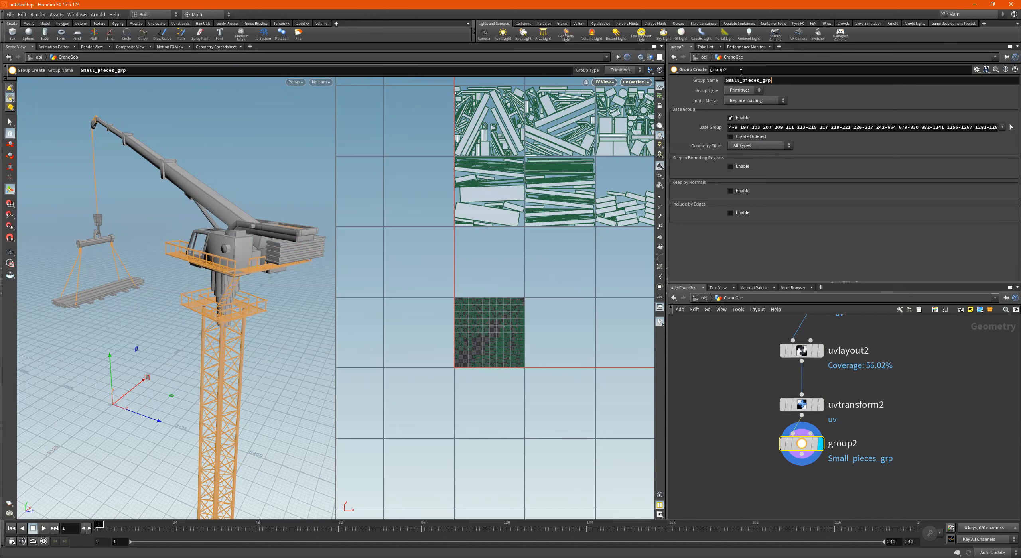
# Step: Set the group name to $OS and rename the group2 node as Small_pieces_grp
pyautogui.moveTo(742, 73); pyautogui.dragTo(659, 67)
pyautogui.hotkey('ctrl', 'c')
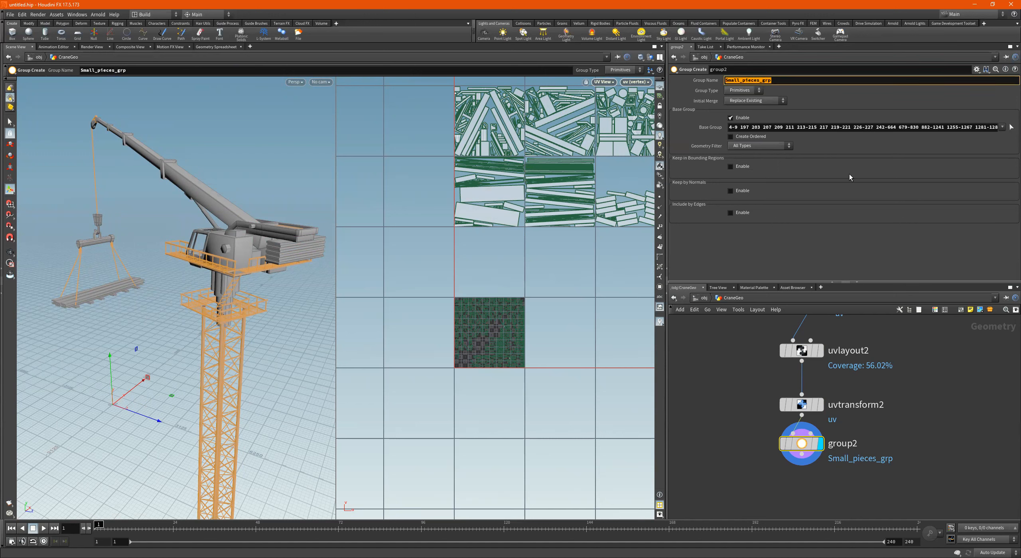
pyautogui.write('$OS')
pyautogui.press('Return')
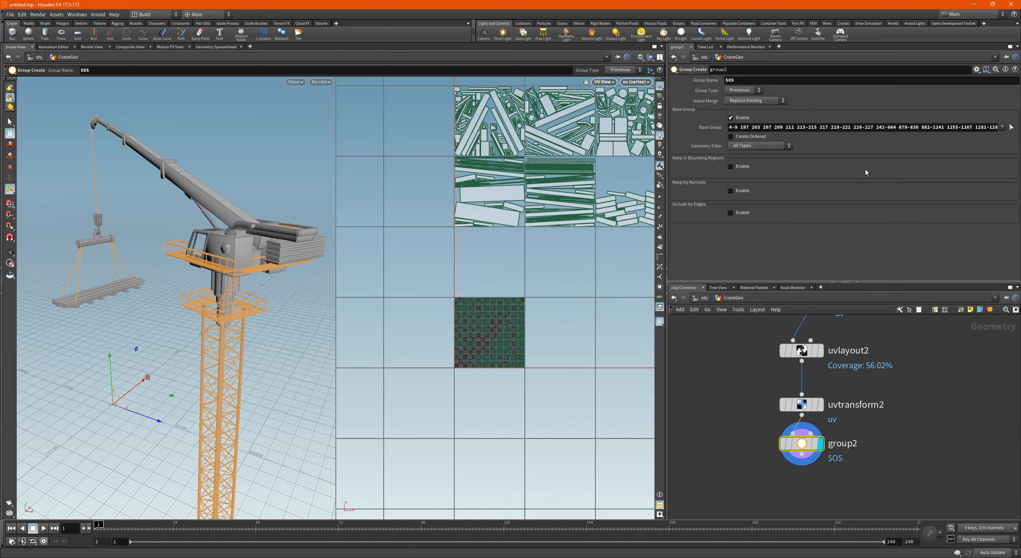
pyautogui.doubleClick(849, 445)
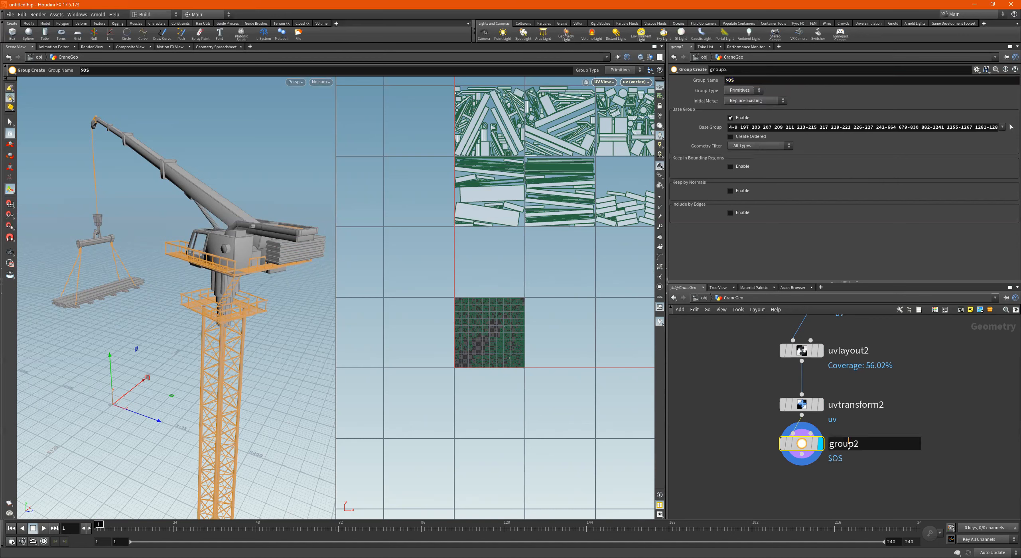
pyautogui.hotkey('ctrl', 'v')
pyautogui.press('Return')
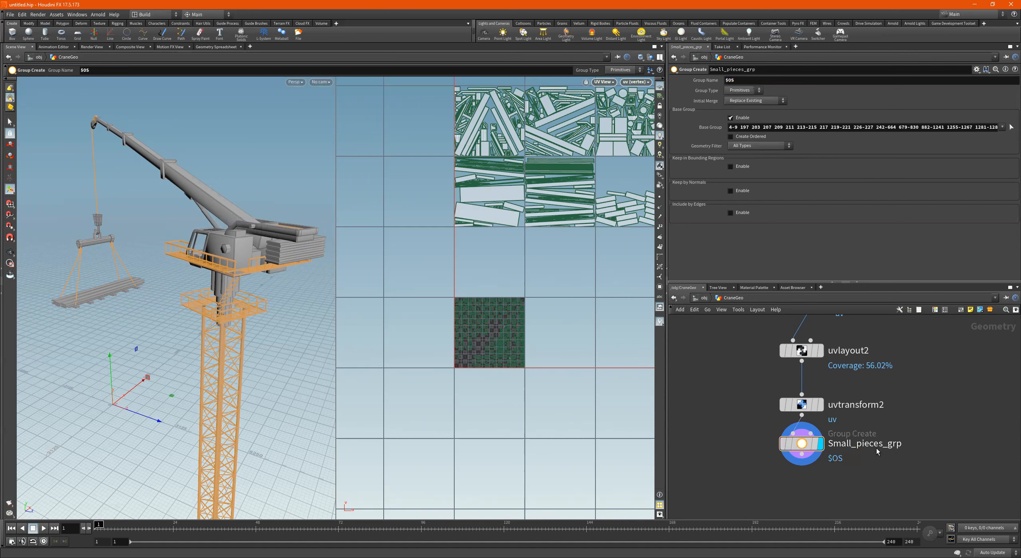
# Step: Add a UV Unwrap node below Small_pieces_grp, connect it to that node's output and display it
pyautogui.scroll(-5, 816, 453)
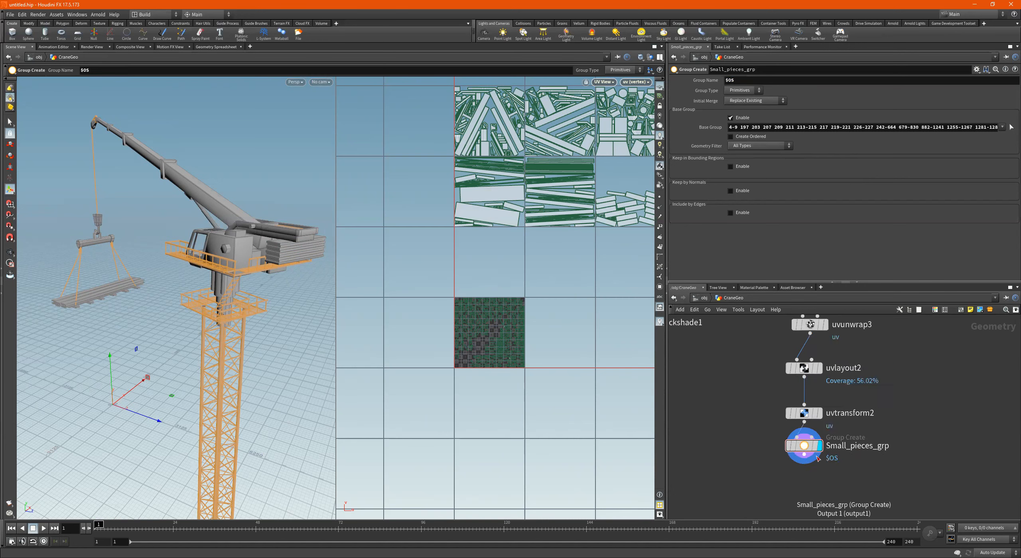
pyautogui.moveTo(805, 461); pyautogui.dragTo(790, 399, button='middle')
pyautogui.scroll(3, 790, 399)
pyautogui.scroll(2, 790, 401)
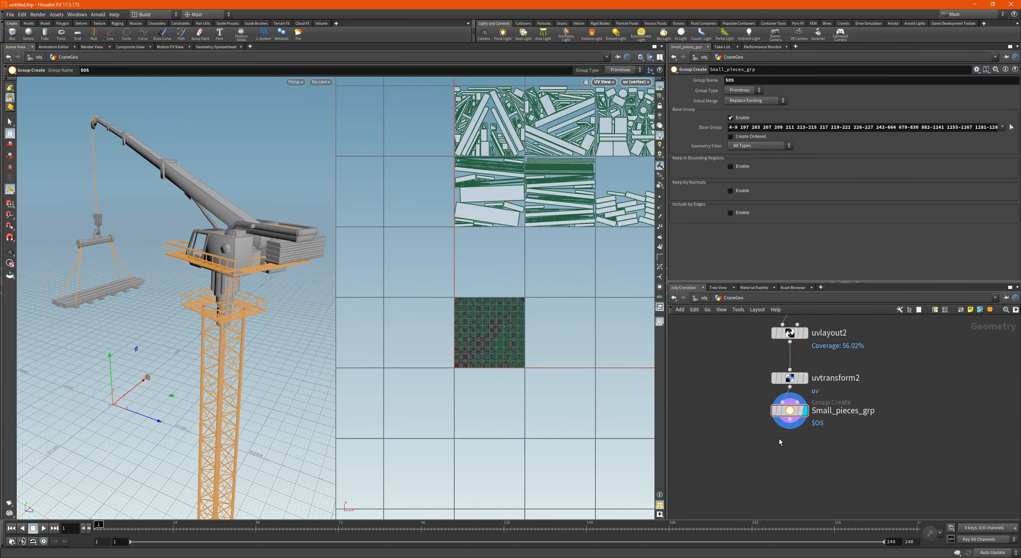
pyautogui.press('Tab')
pyautogui.write('uvunwrap')
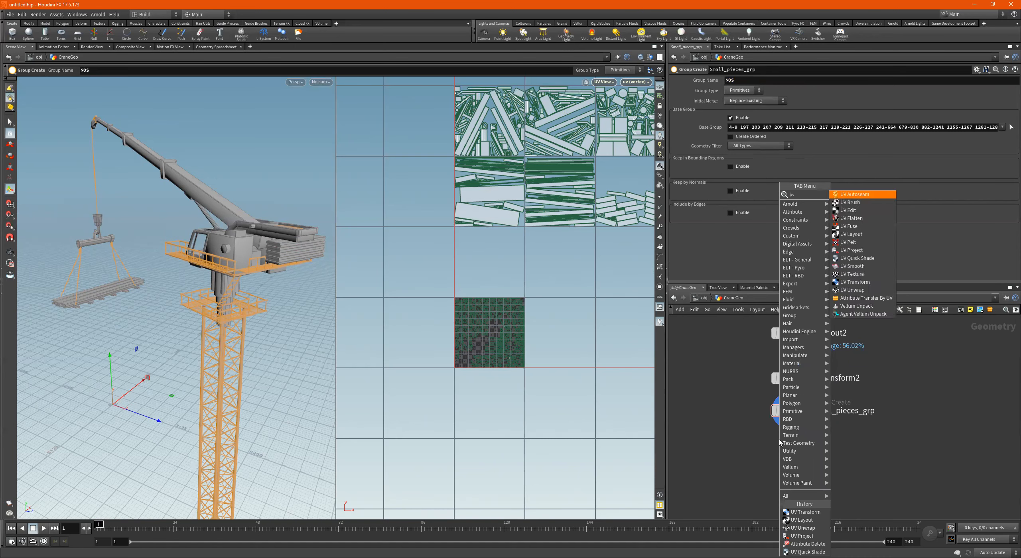
pyautogui.press('Return')
pyautogui.click(779, 439)
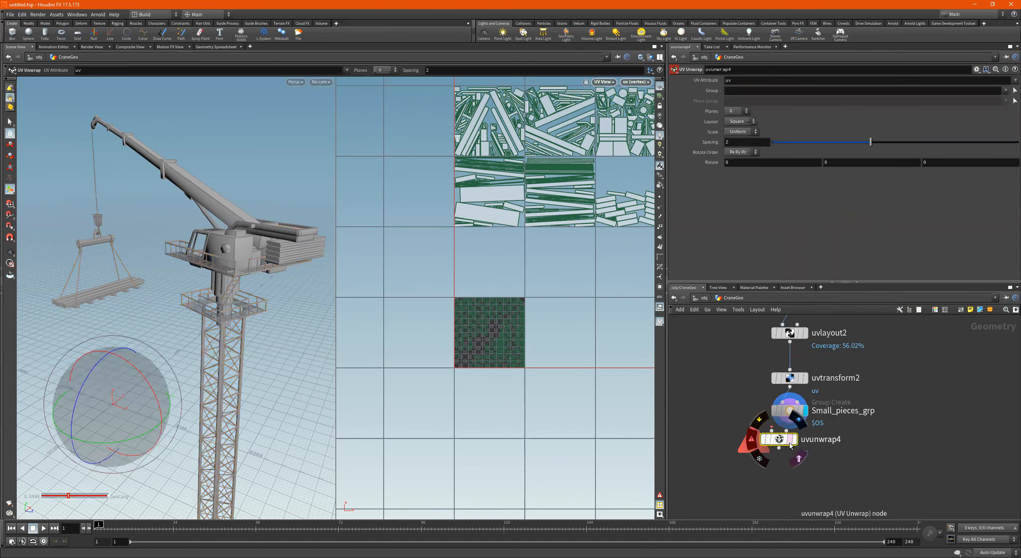
pyautogui.moveTo(790, 420); pyautogui.dragTo(771, 457)
pyautogui.click(795, 466)
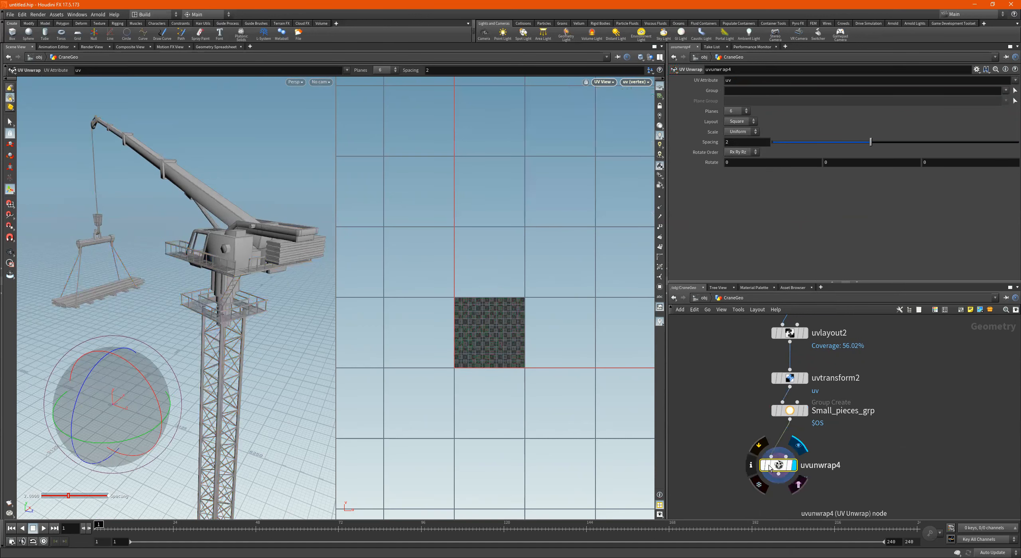
pyautogui.moveTo(780, 468); pyautogui.dragTo(791, 459)
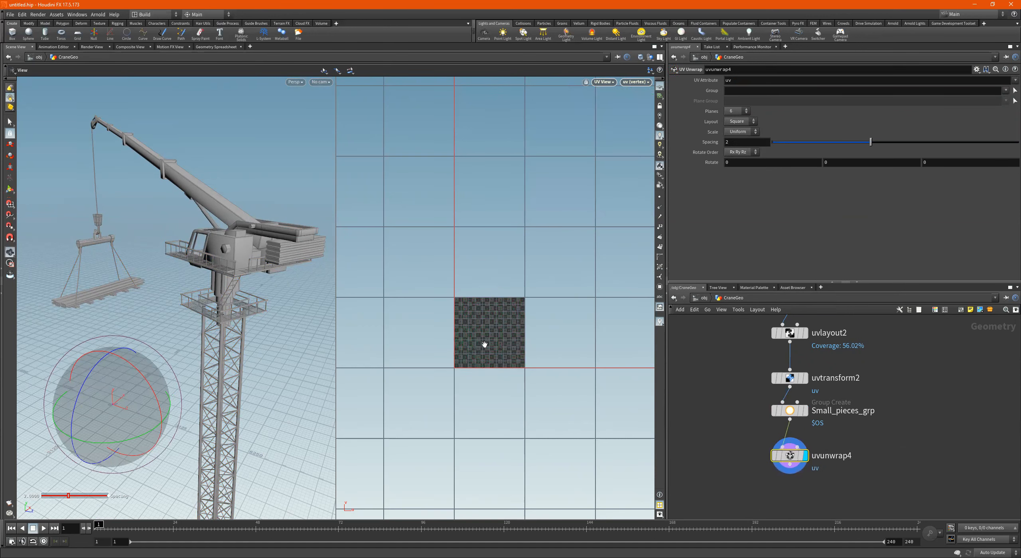
# Step: Reduce uvunwrap4's island spacing to 0.154
pyautogui.scroll(6, 482, 342)
pyautogui.moveTo(871, 144); pyautogui.dragTo(785, 147)
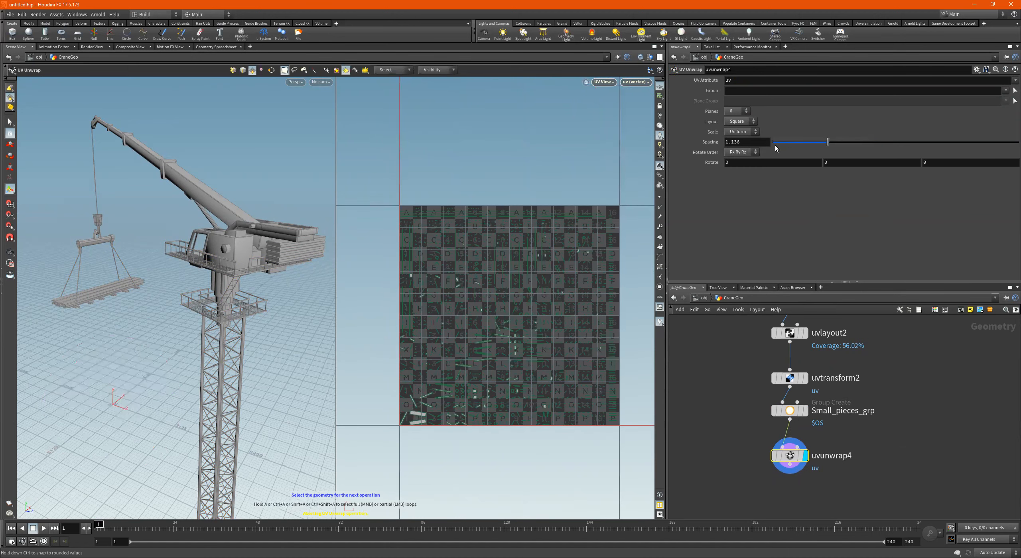
pyautogui.click(779, 142)
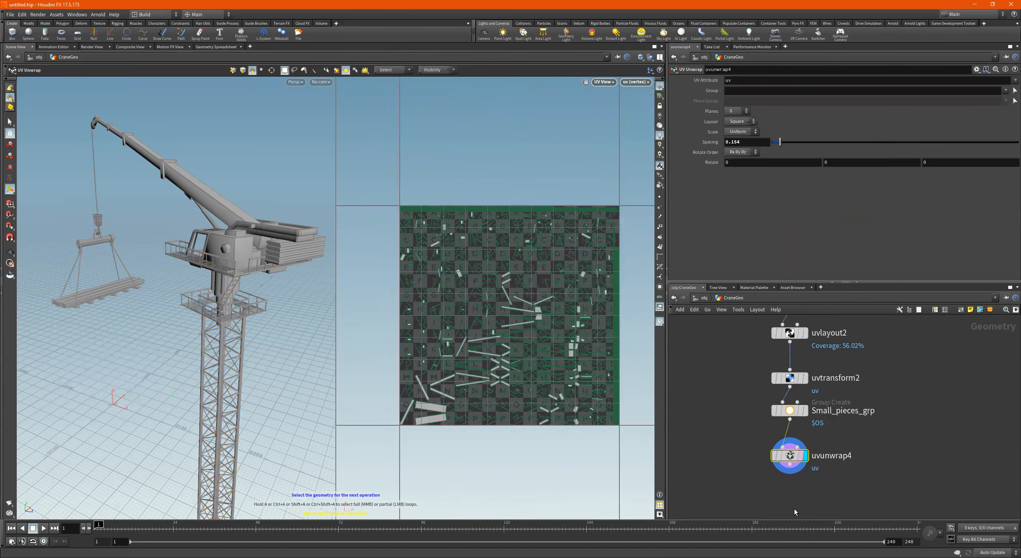
# Step: Add a UV Layout node below uvunwrap4 and connect uvunwrap4's output to its first input
pyautogui.press('Tab')
pyautogui.write('uvl')
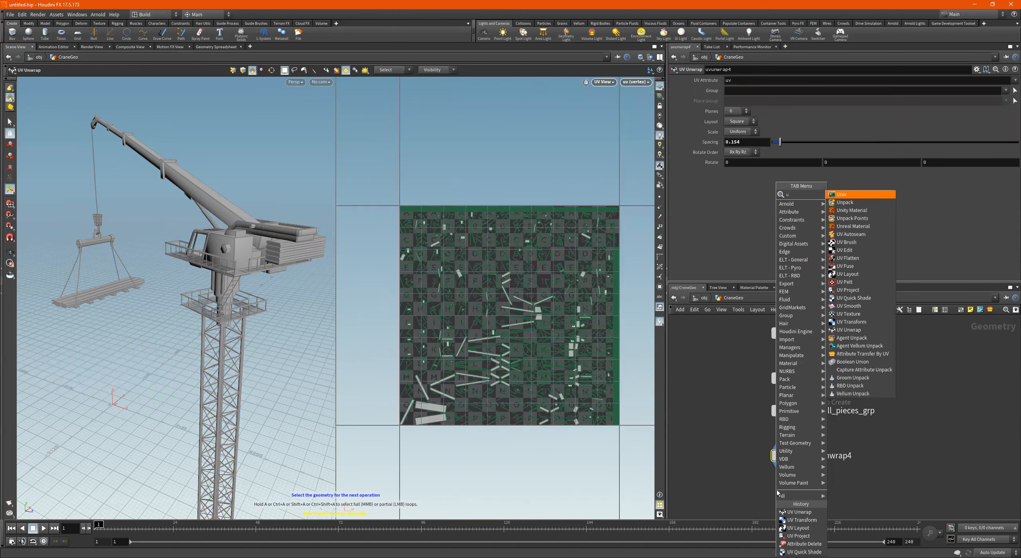
pyautogui.press('Return')
pyautogui.click(777, 492)
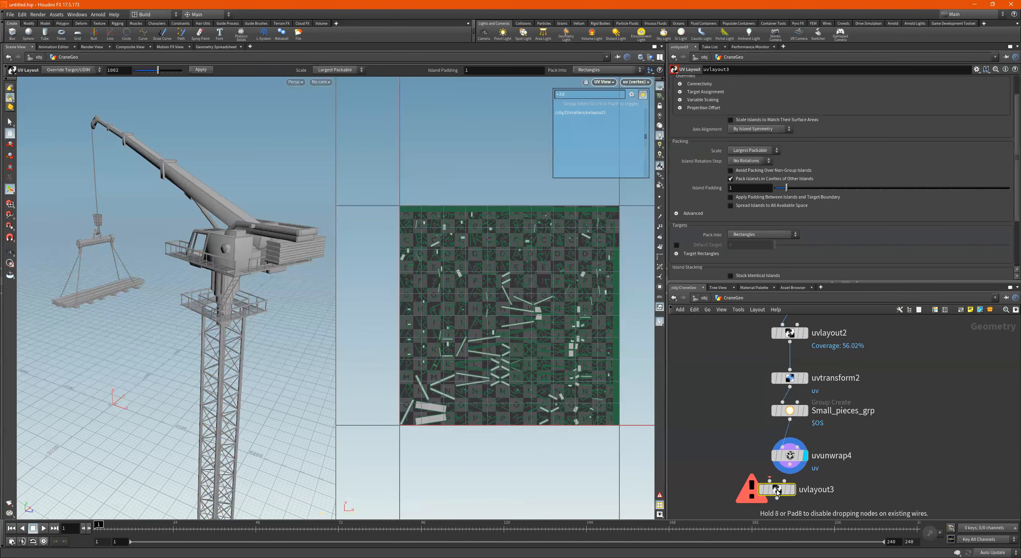
pyautogui.moveTo(893, 411); pyautogui.dragTo(884, 360, button='middle')
pyautogui.scroll(1, 761, 435)
pyautogui.moveTo(761, 436); pyautogui.dragTo(757, 409, button='middle')
pyautogui.moveTo(766, 412); pyautogui.dragTo(769, 441)
pyautogui.click(783, 384)
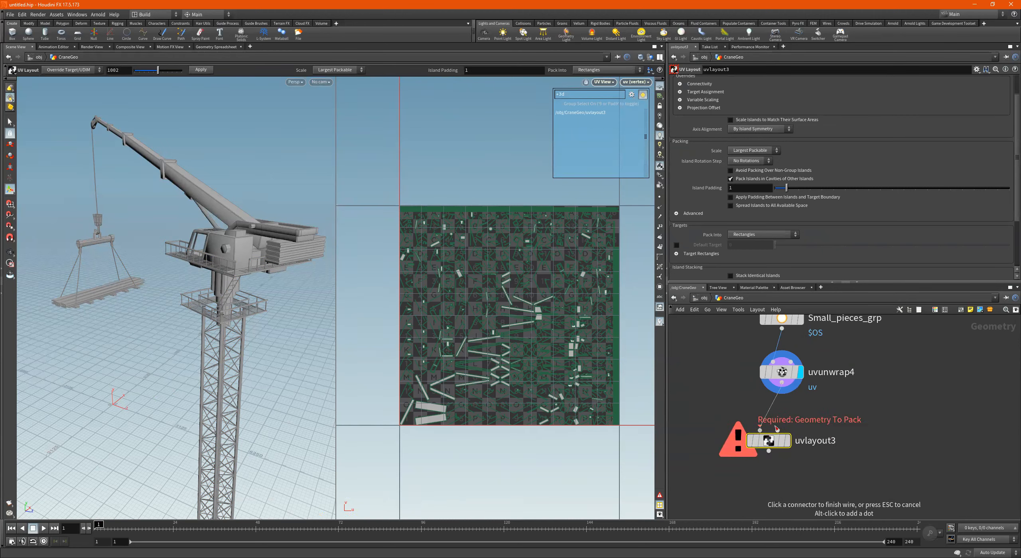
pyautogui.click(776, 462)
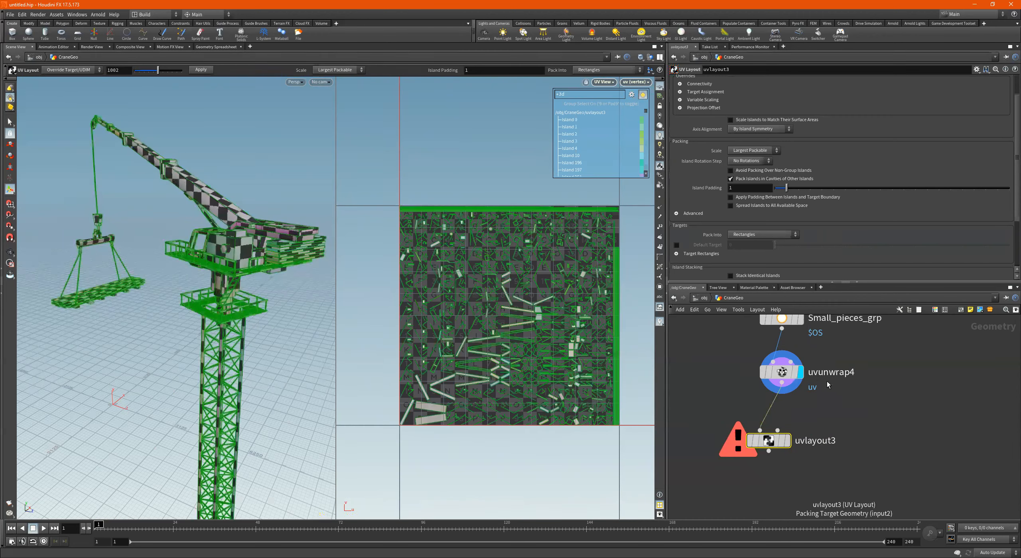
# Step: Restrict uvlayout3 to Small_pieces_grp and display the node
pyautogui.scroll(2, 889, 169)
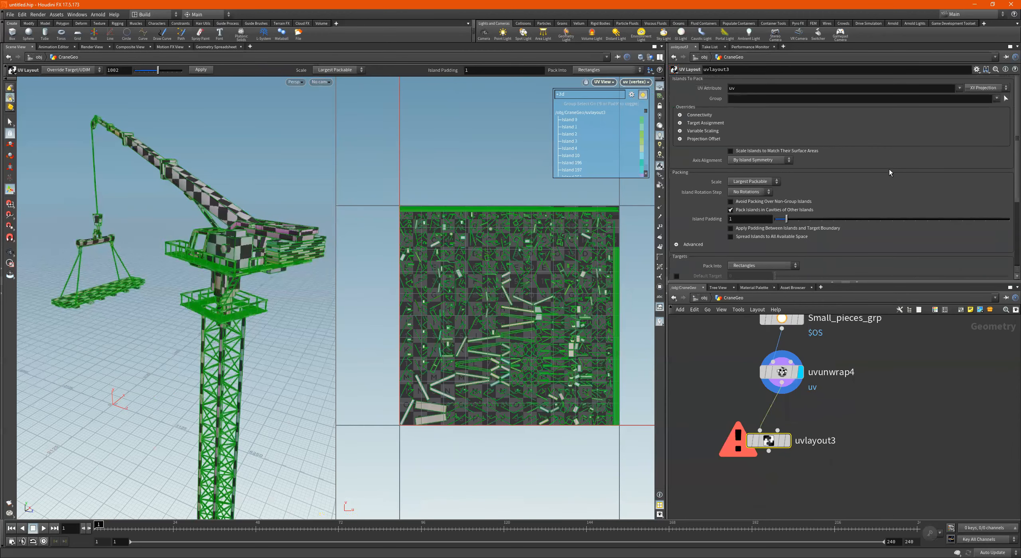
pyautogui.click(997, 99)
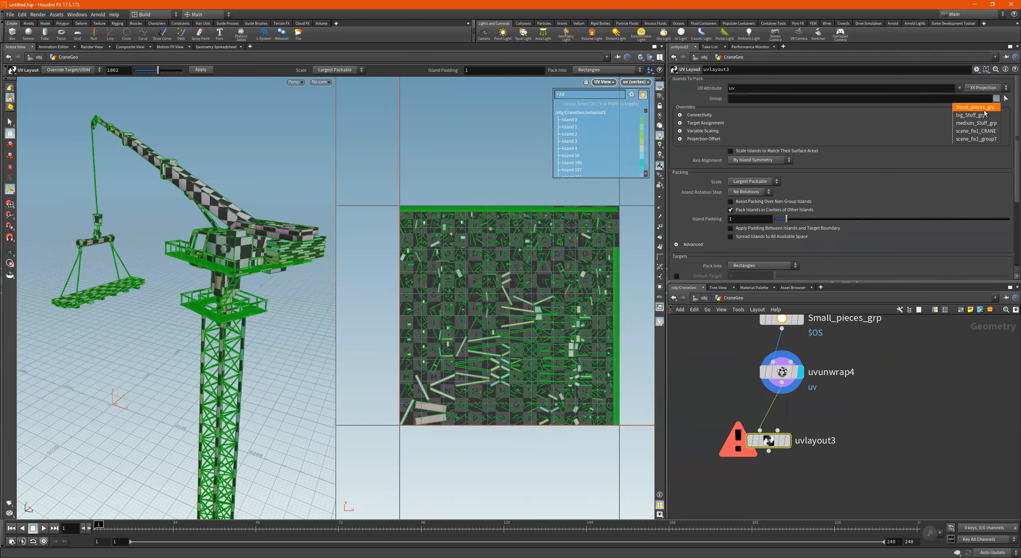
pyautogui.click(983, 108)
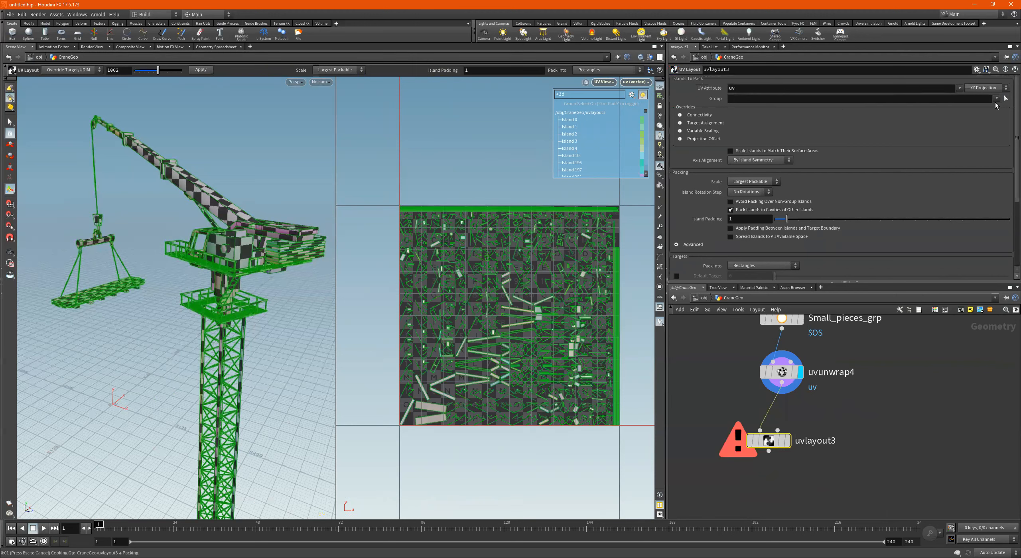
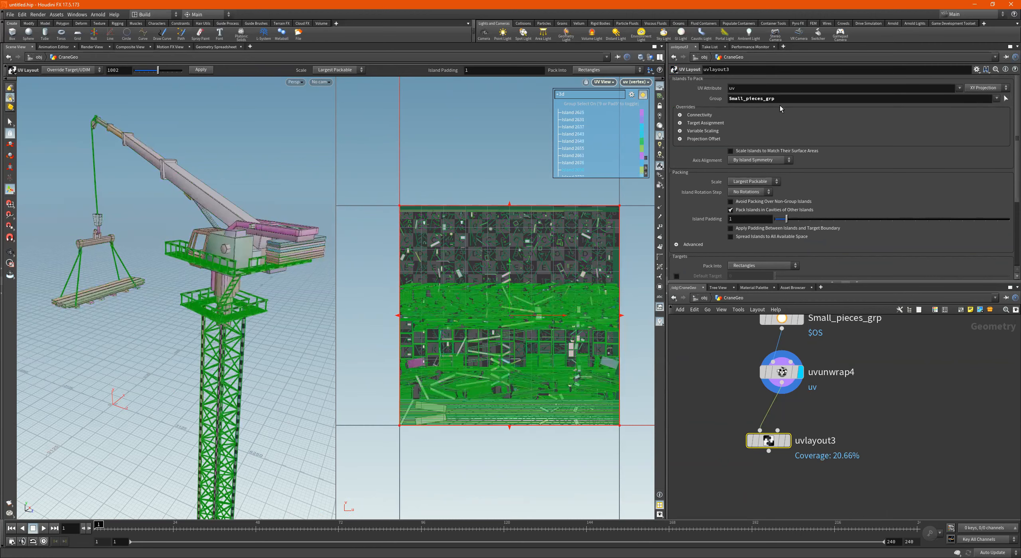
pyautogui.click(788, 441)
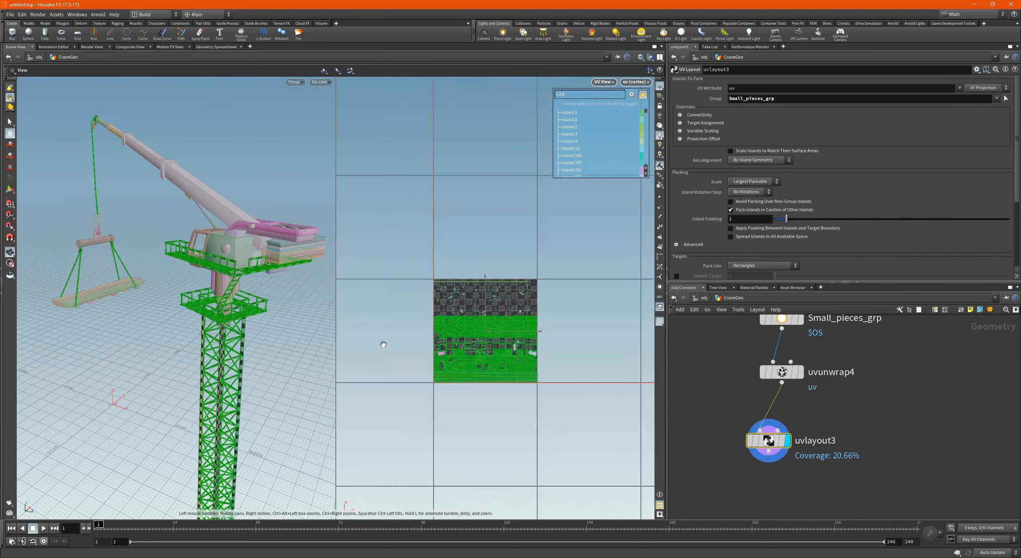
# Step: Set uvlayout3's packing scale to Fixed and pack its islands into UDIM Tiles
pyautogui.scroll(-5, 383, 345)
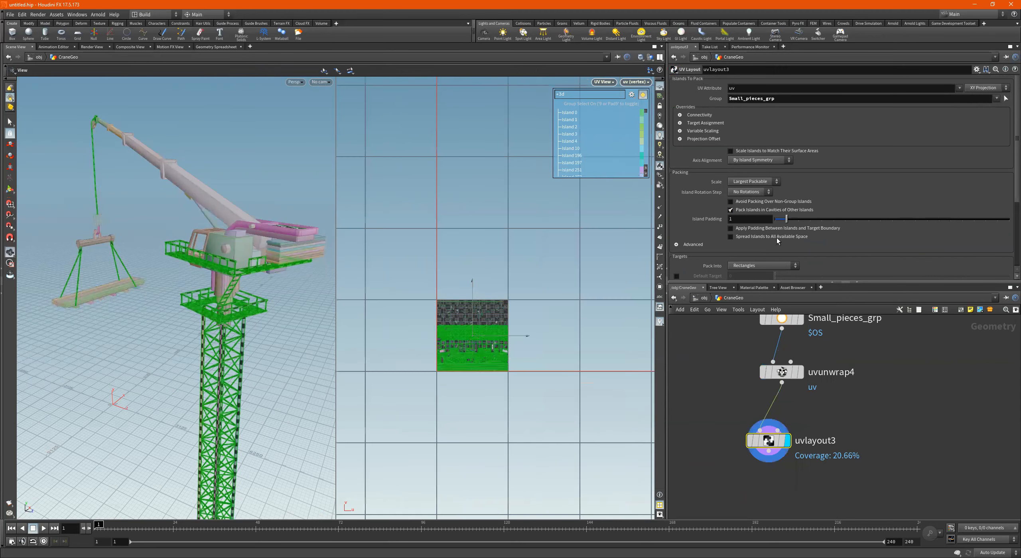
pyautogui.click(758, 182)
pyautogui.click(750, 197)
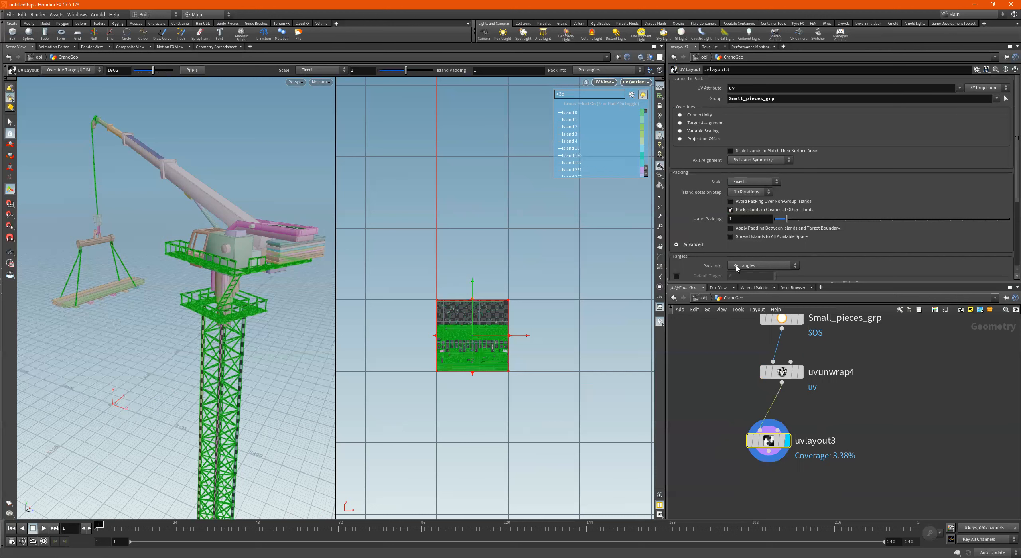
pyautogui.scroll(-1, 758, 239)
pyautogui.click(758, 245)
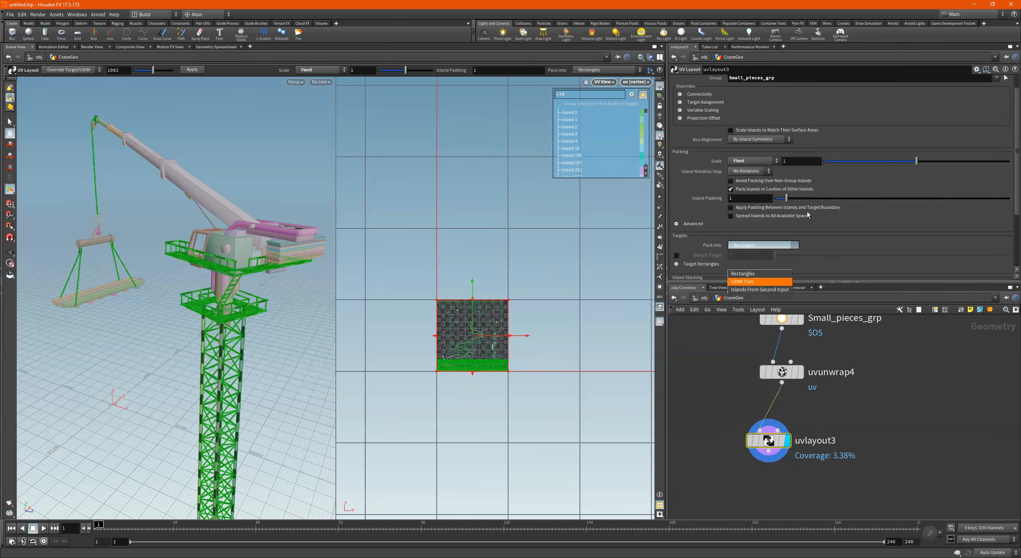
pyautogui.press('Return')
# Step: Set uvlayout3's fixed packing scale to 3
pyautogui.moveTo(909, 164); pyautogui.dragTo(947, 162)
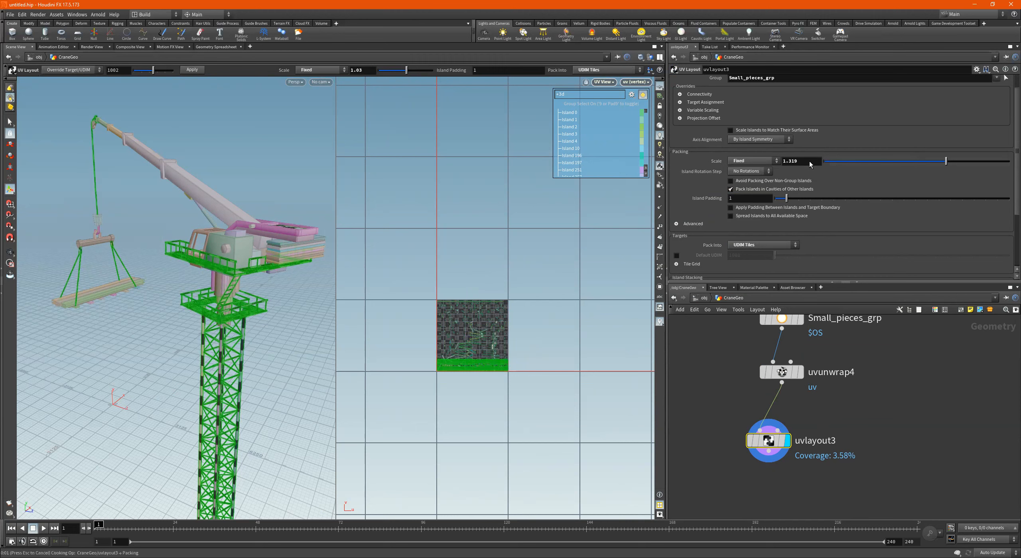
pyautogui.moveTo(809, 162); pyautogui.dragTo(721, 167)
pyautogui.write('3')
pyautogui.press('Return')
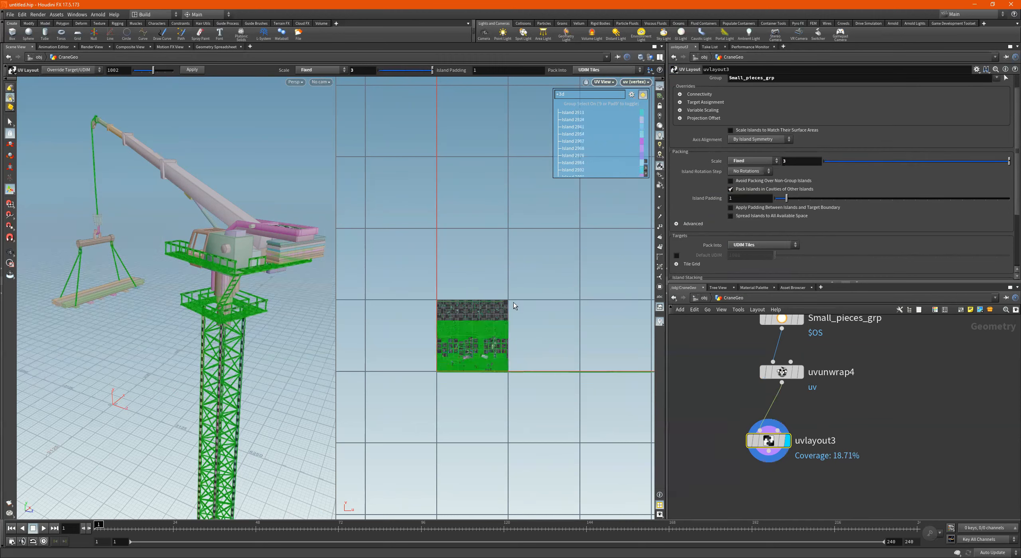
# Step: Examine how the small-piece islands fit the UV tile and which tower parts extend beyond it
pyautogui.keyDown('alt'); pyautogui.moveTo(458, 332); pyautogui.dragTo(599, 324, button='right'); pyautogui.keyUp('alt')
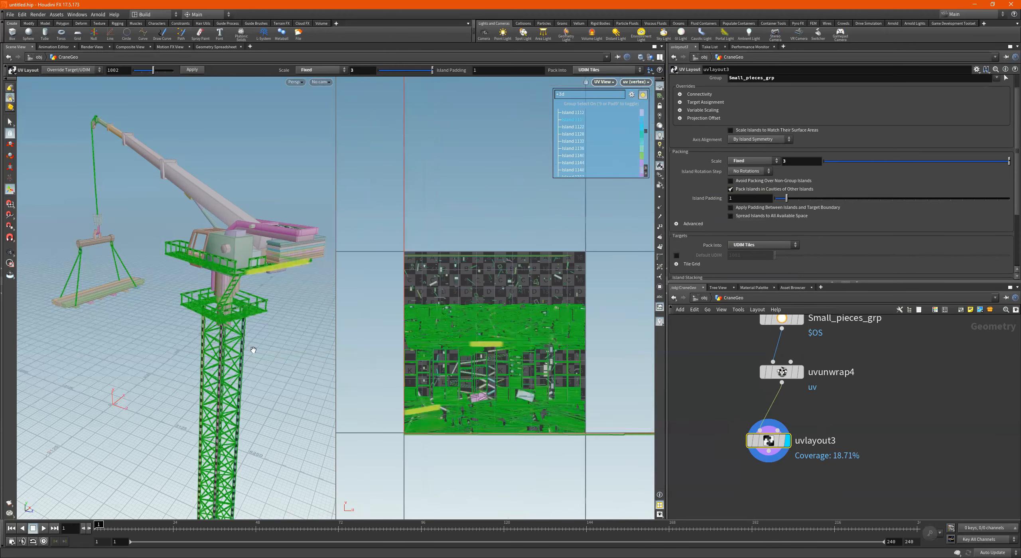
pyautogui.keyDown('alt'); pyautogui.moveTo(325, 332); pyautogui.dragTo(365, 329, button='right'); pyautogui.keyUp('alt')
pyautogui.keyDown('alt'); pyautogui.moveTo(365, 329); pyautogui.dragTo(264, 339, button='middle'); pyautogui.keyUp('alt')
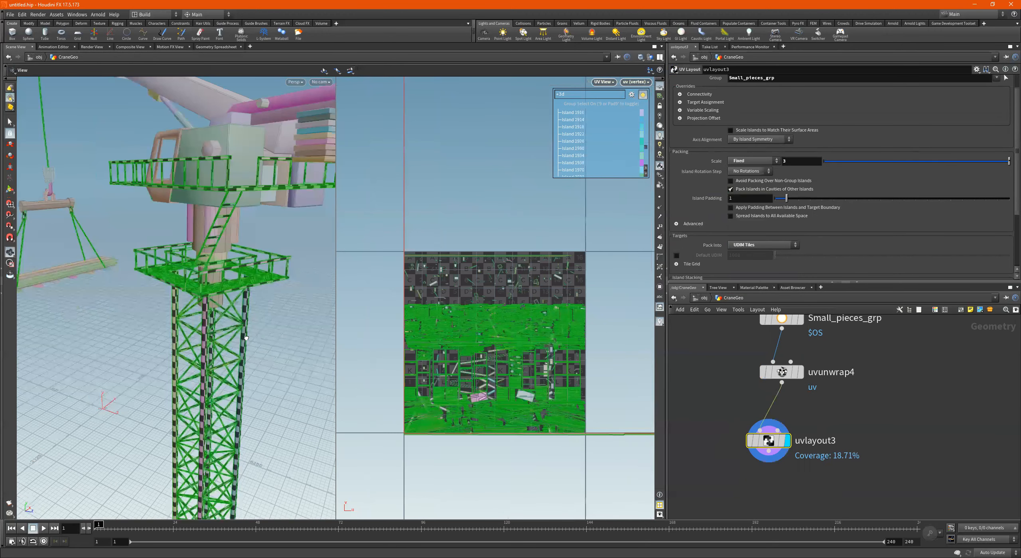
pyautogui.keyDown('alt'); pyautogui.moveTo(246, 339); pyautogui.dragTo(261, 334); pyautogui.keyUp('alt')
pyautogui.keyDown('alt'); pyautogui.moveTo(510, 385); pyautogui.dragTo(547, 423, button='right'); pyautogui.keyUp('alt')
pyautogui.keyDown('alt'); pyautogui.moveTo(546, 423); pyautogui.dragTo(514, 343, button='middle'); pyautogui.keyUp('alt')
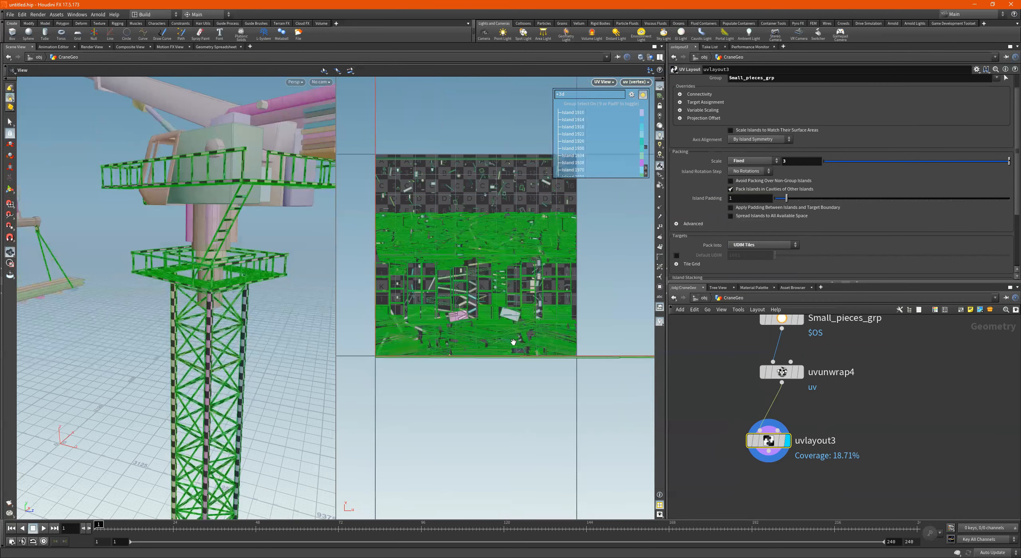
pyautogui.keyDown('alt'); pyautogui.moveTo(513, 342); pyautogui.dragTo(629, 343, button='right'); pyautogui.keyUp('alt')
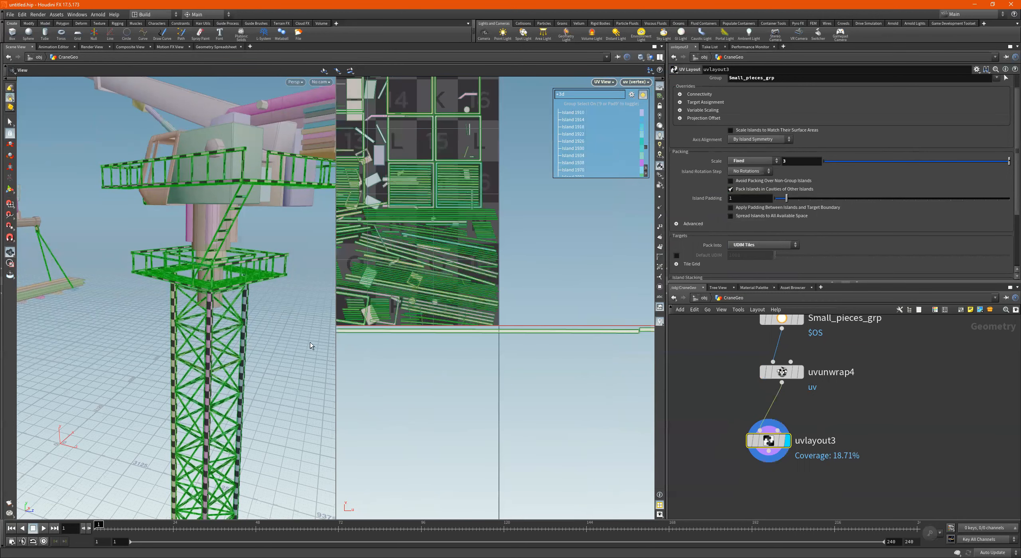
pyautogui.press('Return')
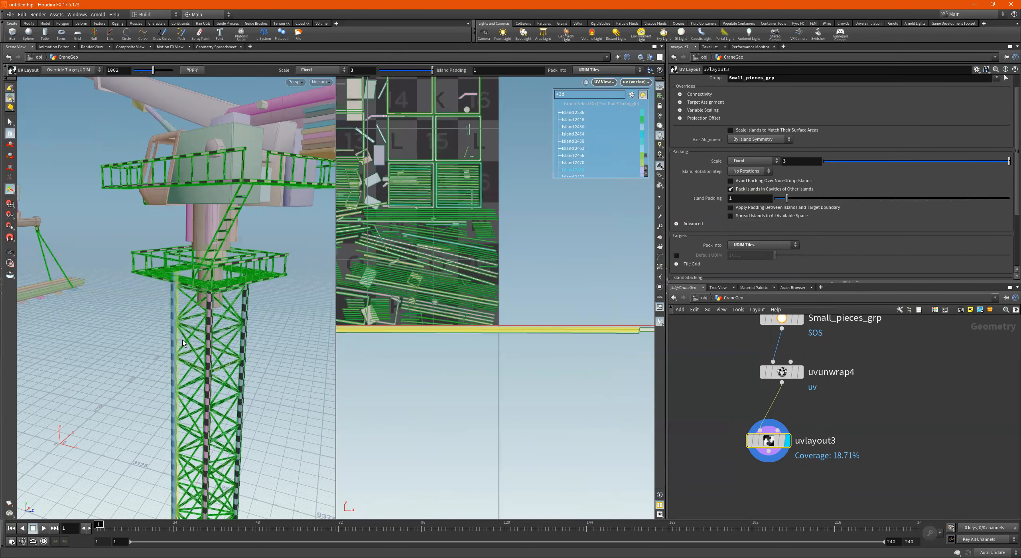
pyautogui.keyDown('alt'); pyautogui.moveTo(244, 344); pyautogui.dragTo(147, 355, button='right'); pyautogui.keyUp('alt')
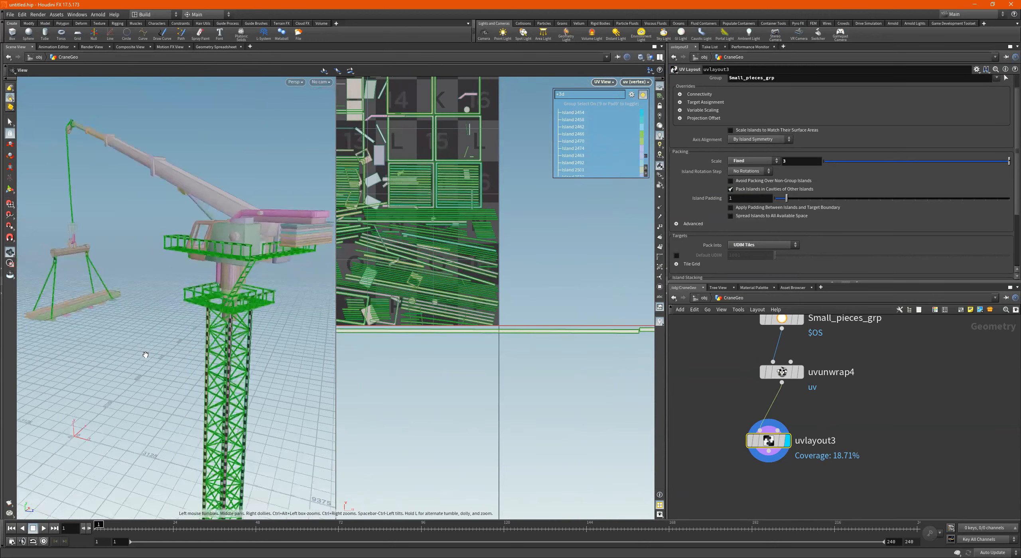
pyautogui.keyDown('alt'); pyautogui.moveTo(244, 199); pyautogui.dragTo(227, 119, button='middle'); pyautogui.keyUp('alt')
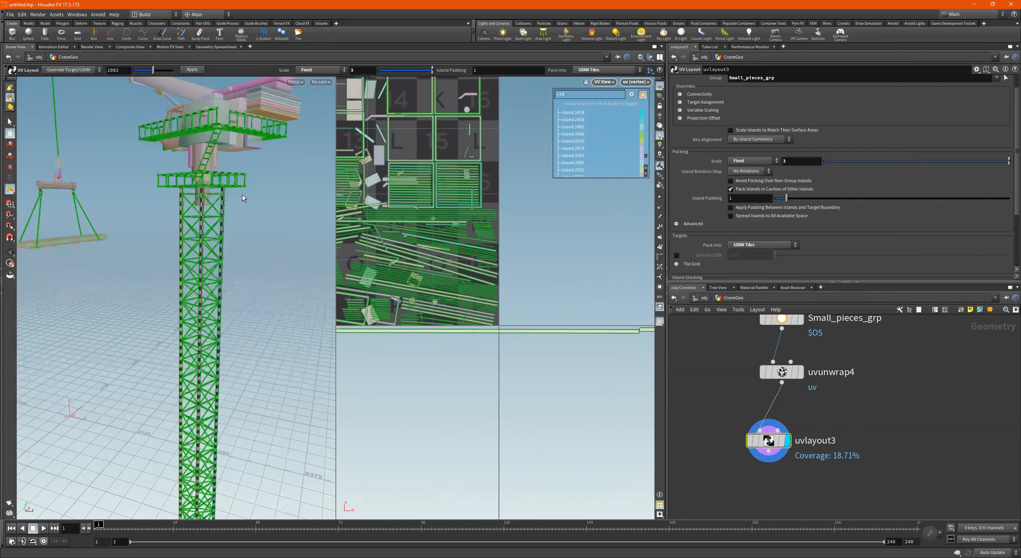
pyautogui.keyDown('alt'); pyautogui.moveTo(243, 195); pyautogui.dragTo(192, 246, button='right'); pyautogui.keyUp('alt')
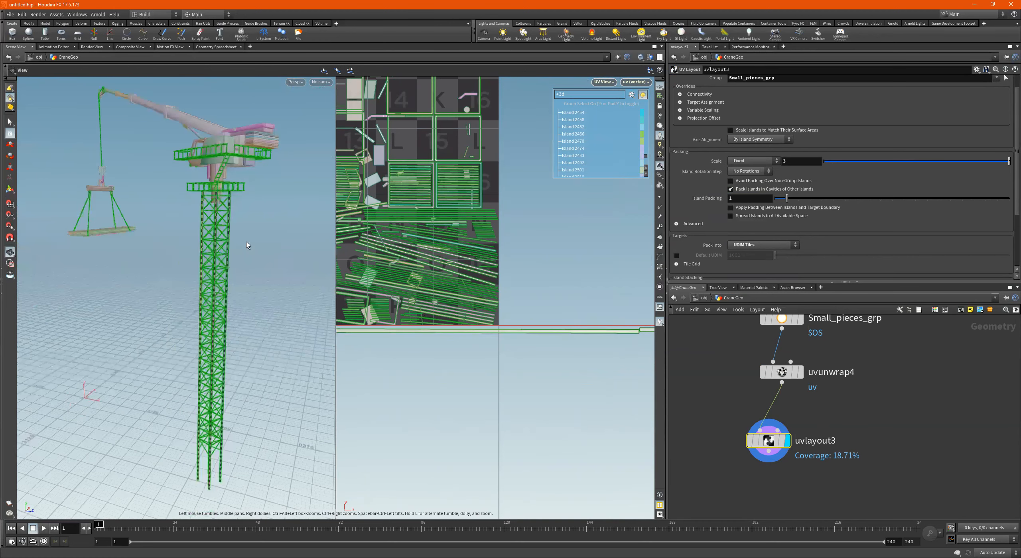
pyautogui.keyDown('alt'); pyautogui.moveTo(233, 315); pyautogui.dragTo(233, 292, button='middle'); pyautogui.keyUp('alt')
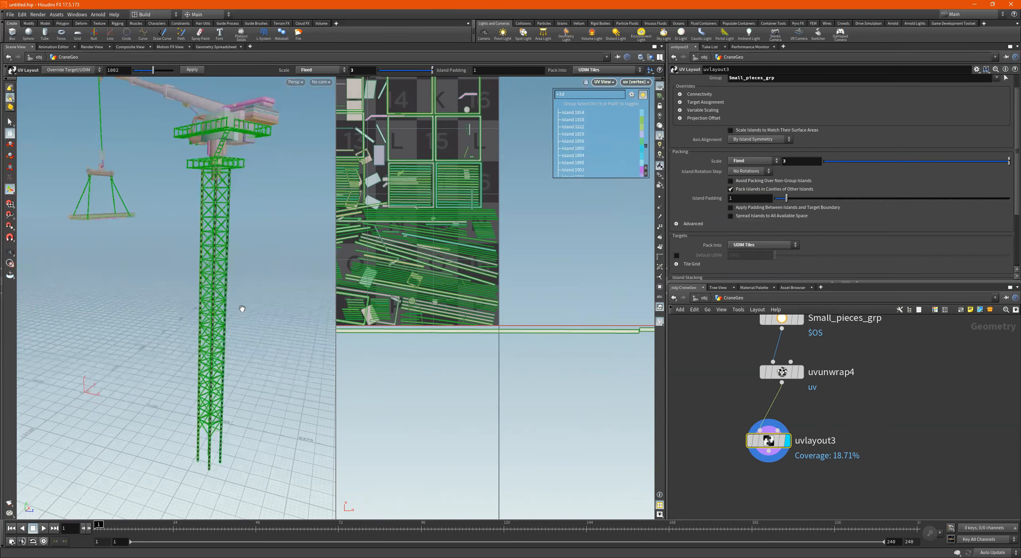
pyautogui.keyDown('alt'); pyautogui.moveTo(210, 305); pyautogui.dragTo(297, 298); pyautogui.keyUp('alt')
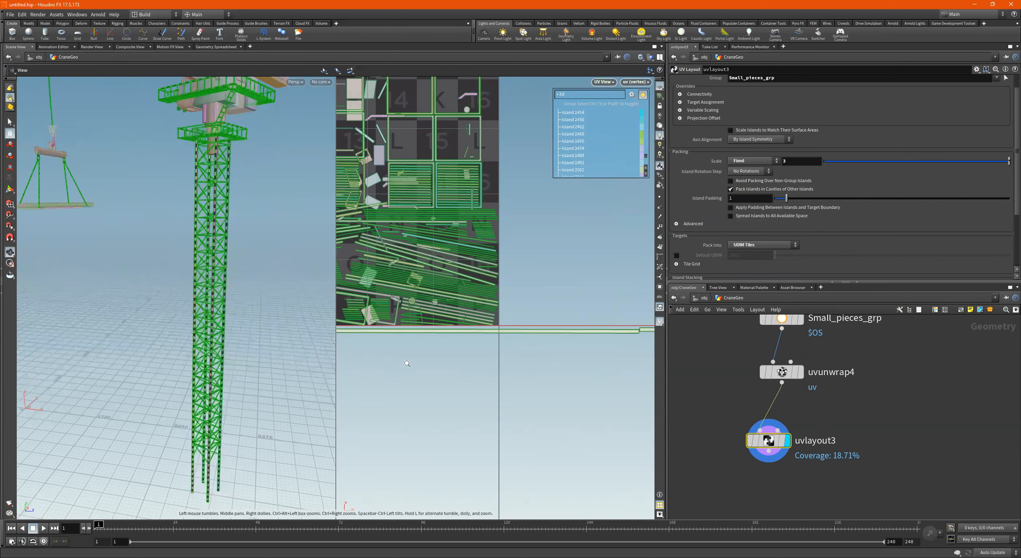
pyautogui.hotkey('space', 'f')
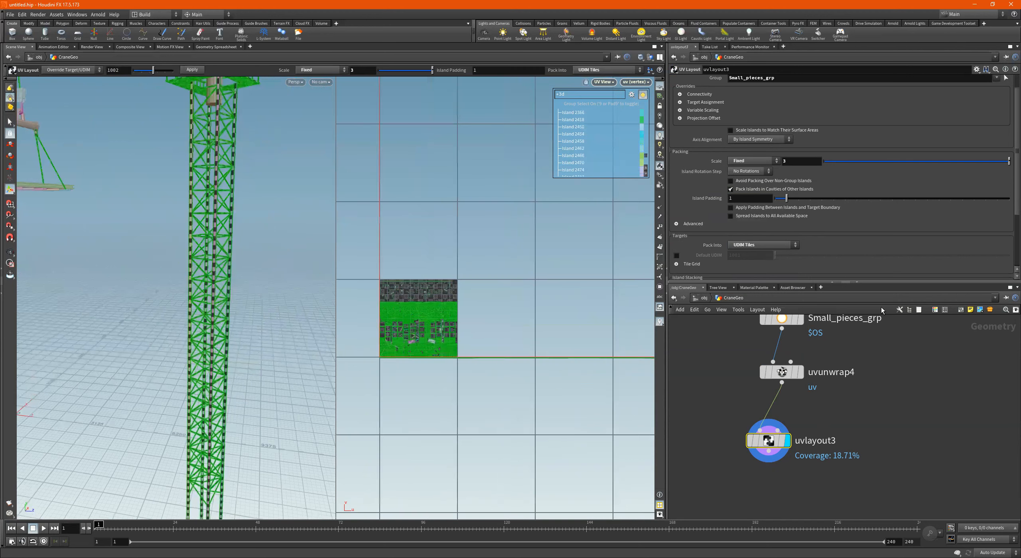
# Step: Set uvlayout3's fixed packing scale to 2 and check the island placement within the UV tile
pyautogui.press('BackSpace')
pyautogui.write('2')
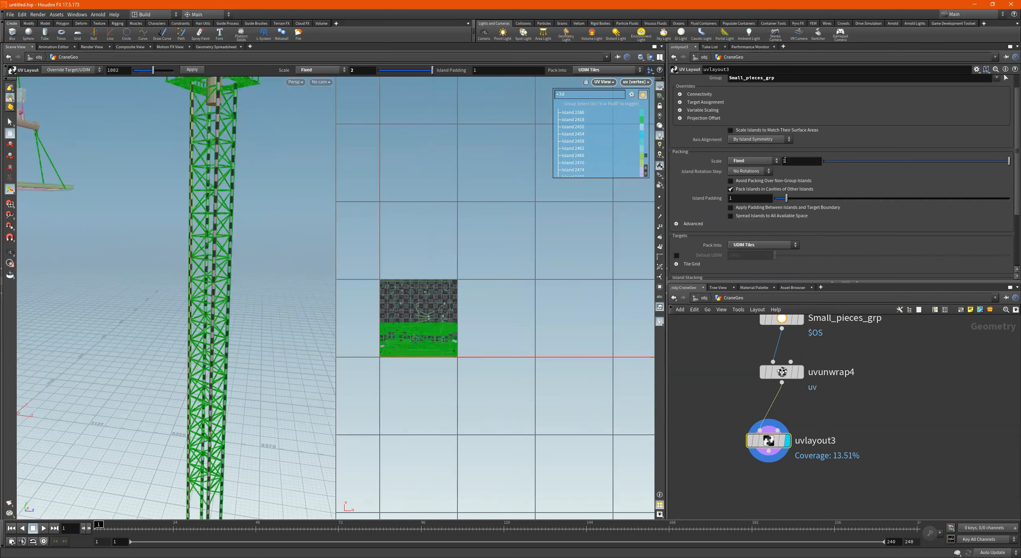
pyautogui.press('Escape')
pyautogui.scroll(2, 403, 333)
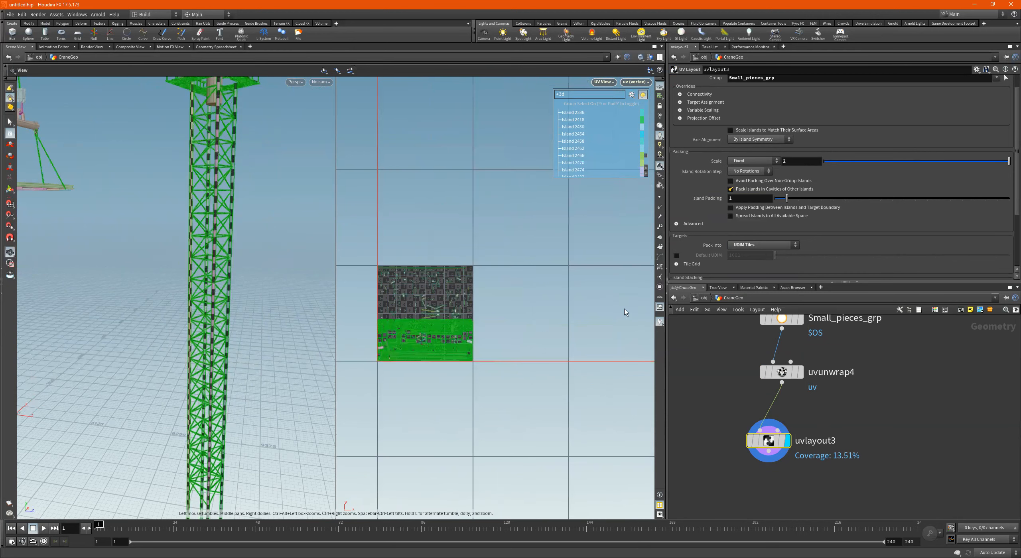
pyautogui.keyDown('alt'); pyautogui.moveTo(624, 309); pyautogui.dragTo(532, 218, button='right'); pyautogui.keyUp('alt')
pyautogui.keyDown('alt'); pyautogui.moveTo(502, 216); pyautogui.dragTo(541, 285, button='middle'); pyautogui.keyUp('alt')
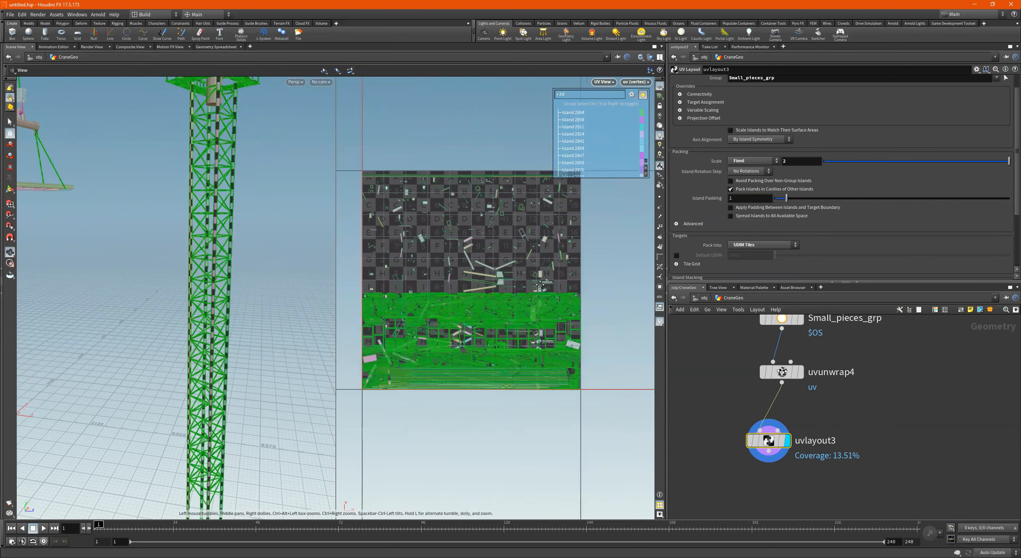
pyautogui.keyDown('alt'); pyautogui.moveTo(605, 246); pyautogui.dragTo(567, 260, button='right'); pyautogui.keyUp('alt')
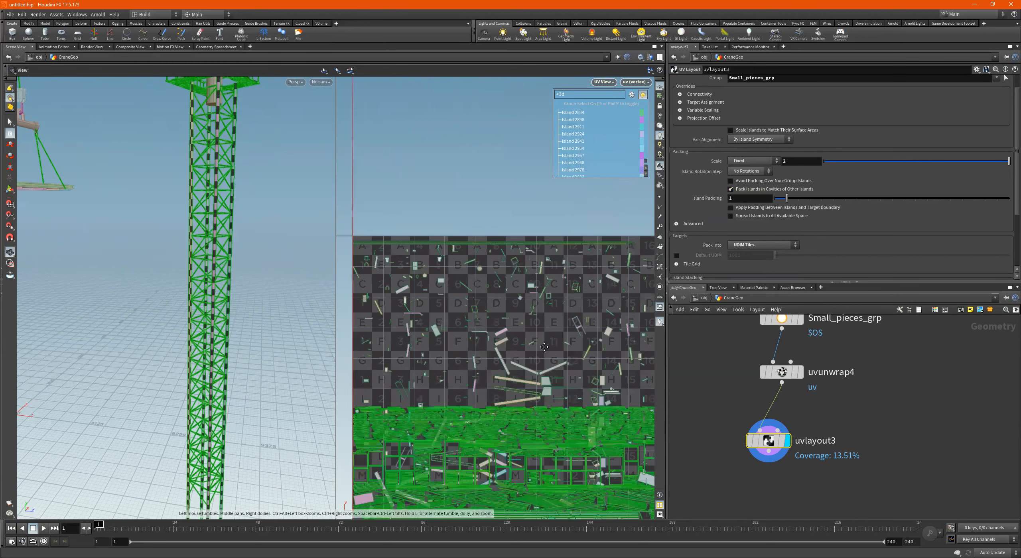
pyautogui.keyDown('alt'); pyautogui.moveTo(505, 172); pyautogui.dragTo(582, 280, button='right'); pyautogui.keyUp('alt')
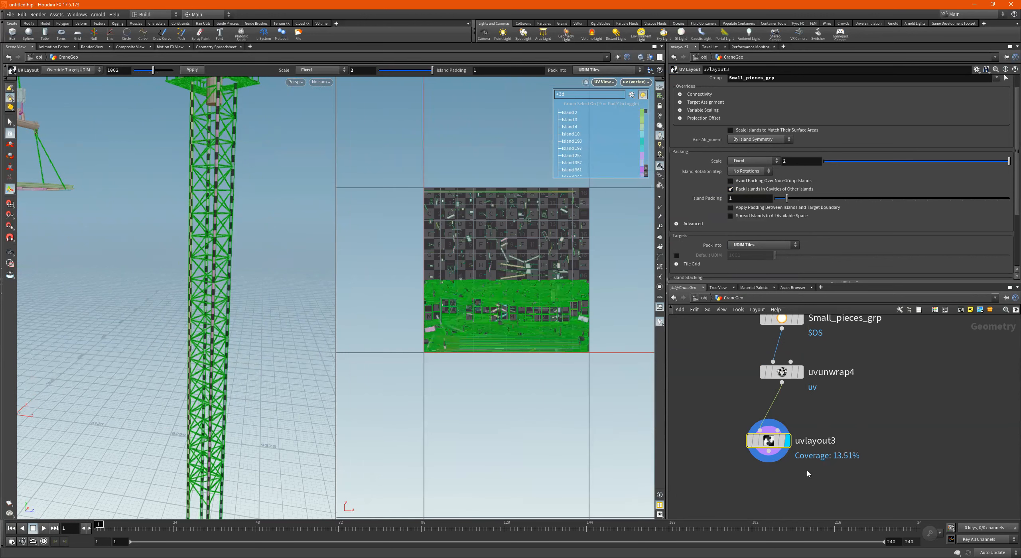
# Step: Connect uvlayout3's output to uvquickshade1's input
pyautogui.scroll(-5, 808, 471)
pyautogui.scroll(-2, 780, 392)
pyautogui.moveTo(781, 392); pyautogui.dragTo(749, 467, button='middle')
pyautogui.keyDown('alt'); pyautogui.moveTo(478, 346); pyautogui.dragTo(359, 352, button='right'); pyautogui.keyUp('alt')
pyautogui.scroll(8, 782, 511)
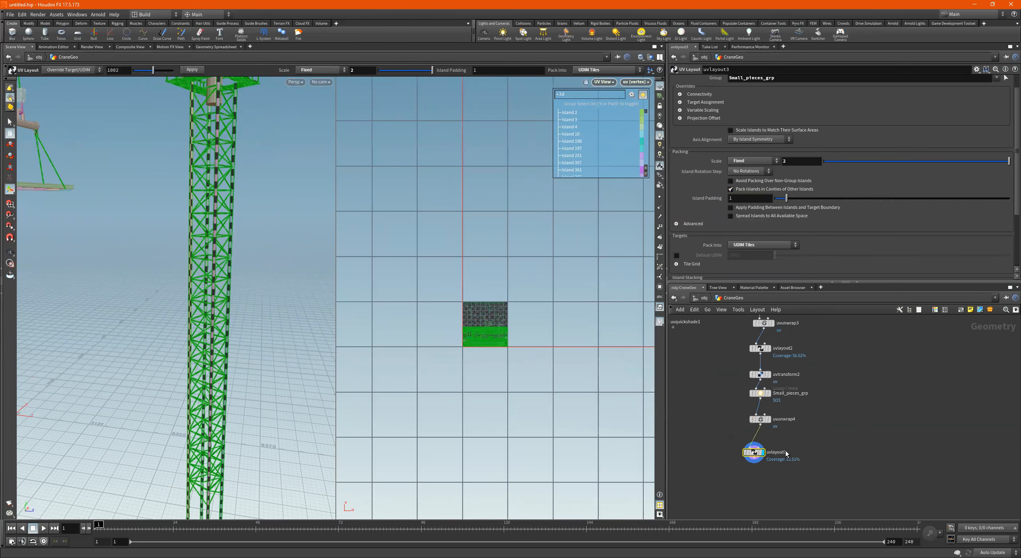
pyautogui.moveTo(733, 458)
pyautogui.moveTo(740, 450); pyautogui.dragTo(740, 440)
pyautogui.scroll(-5, 740, 439)
pyautogui.moveTo(729, 341); pyautogui.dragTo(751, 443)
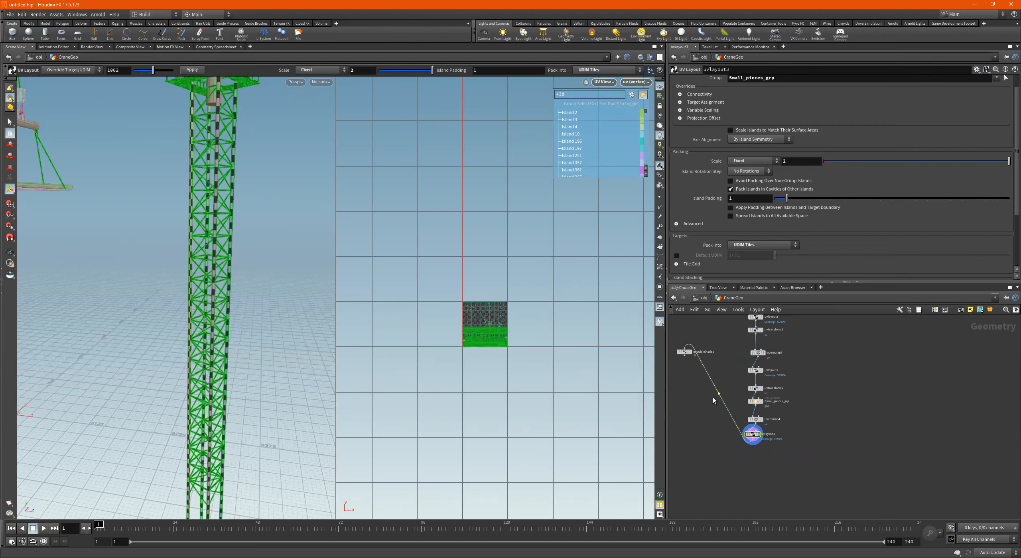
# Step: Display uvquickshade1 and move the node below uvlayout3
pyautogui.click(689, 354)
pyautogui.click(688, 353)
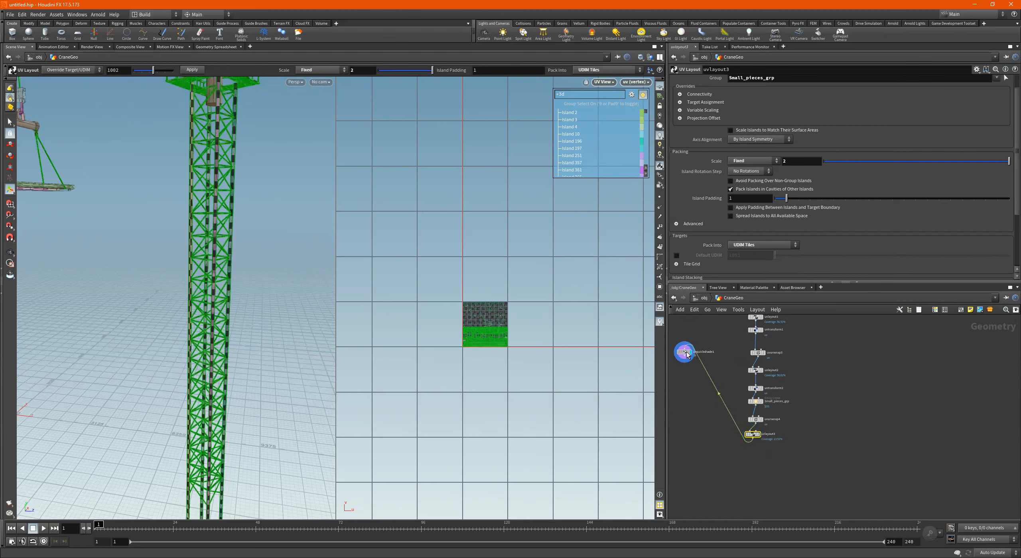
pyautogui.moveTo(684, 352); pyautogui.dragTo(768, 457)
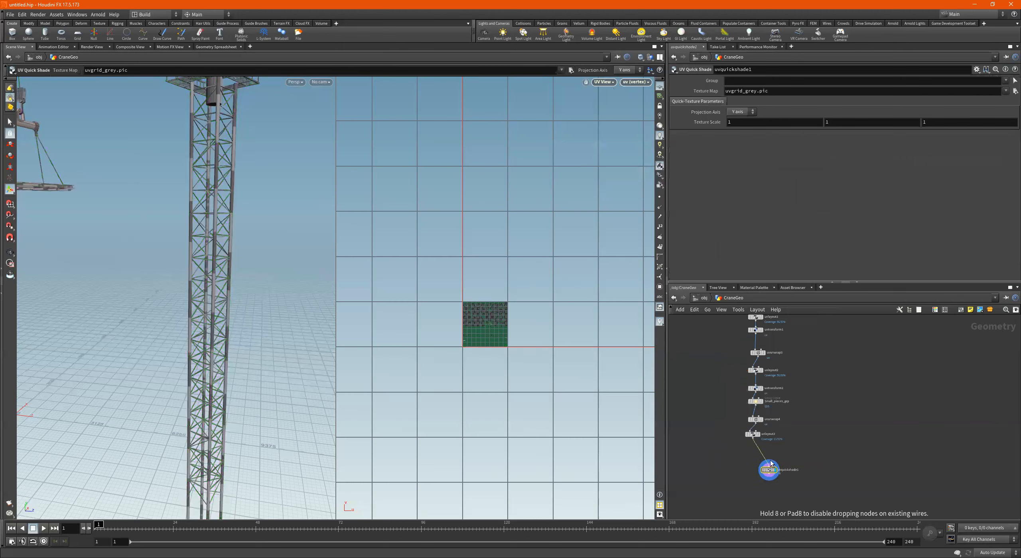
# Step: Add a UV Transform node between uvlayout3 and uvquickshade1 and restrict it to Small_pieces_grp
pyautogui.scroll(3, 769, 444)
pyautogui.click(741, 422)
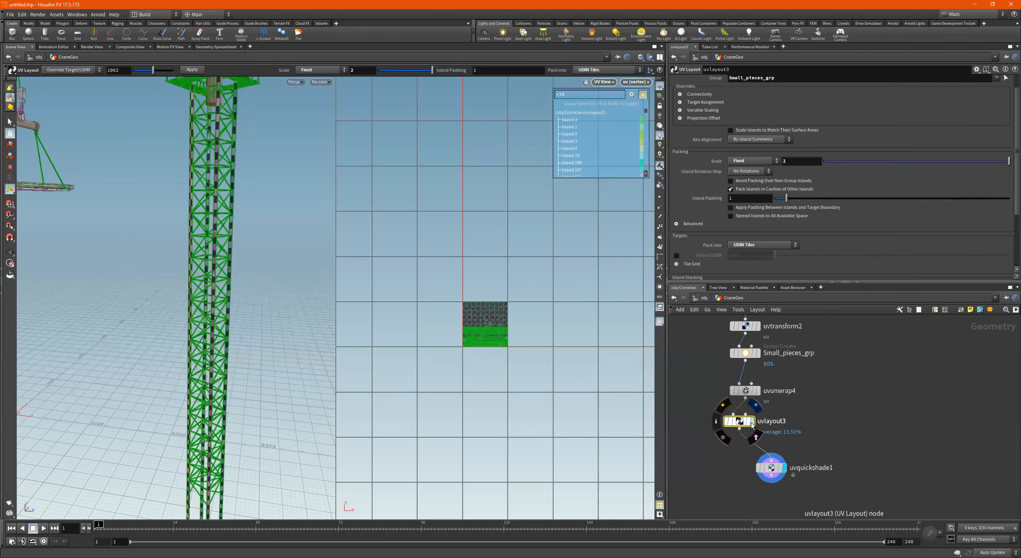
pyautogui.scroll(2, 750, 423)
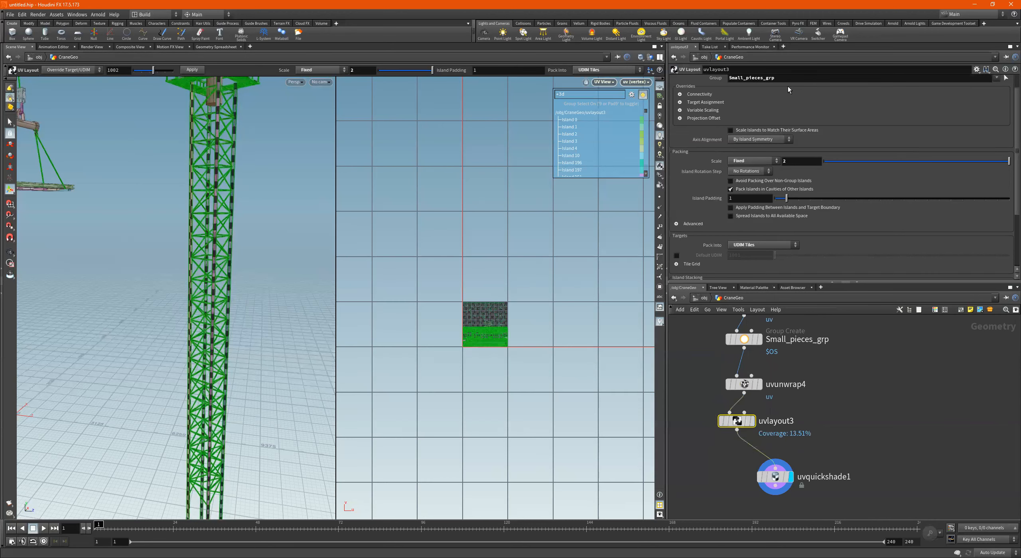
pyautogui.scroll(2, 788, 90)
pyautogui.moveTo(786, 99); pyautogui.dragTo(642, 114)
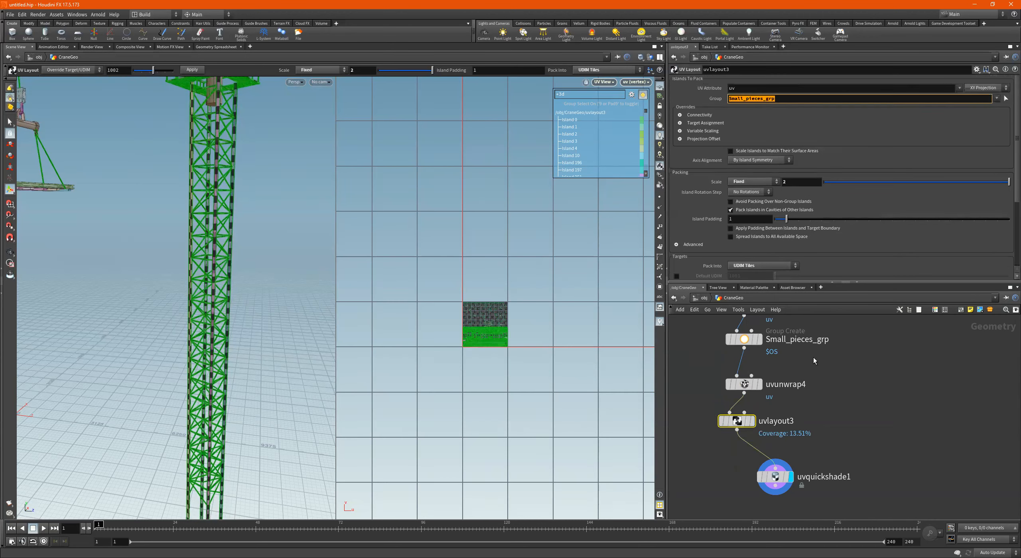
pyautogui.press('Tab')
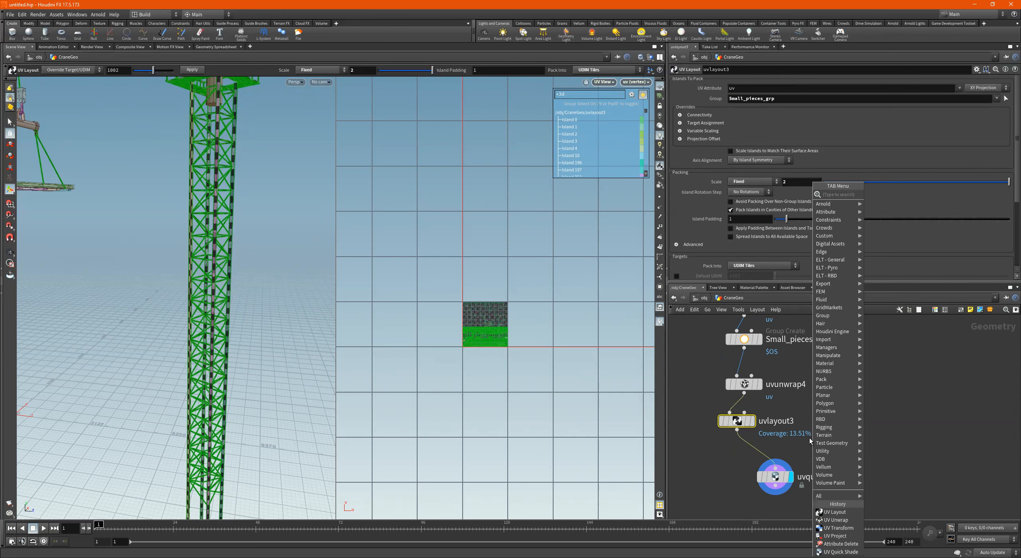
pyautogui.write('uvtrans')
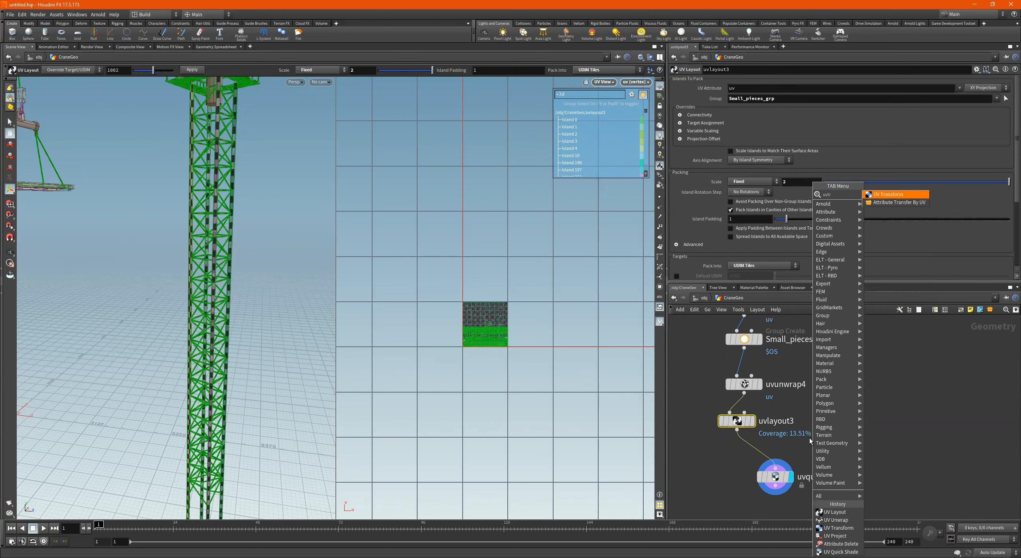
pyautogui.press('Return')
pyautogui.click(809, 438)
pyautogui.moveTo(809, 438); pyautogui.dragTo(748, 457)
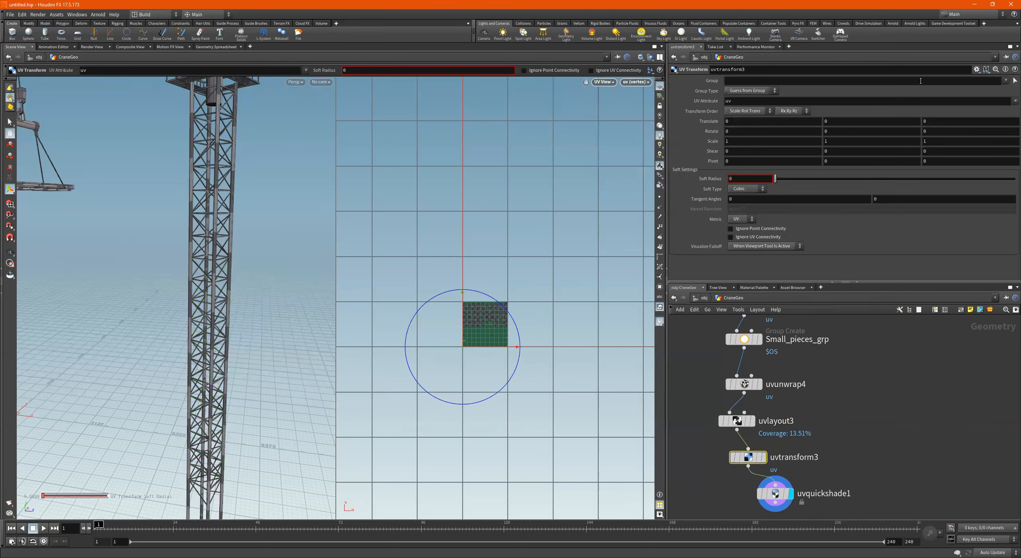
pyautogui.click(1006, 81)
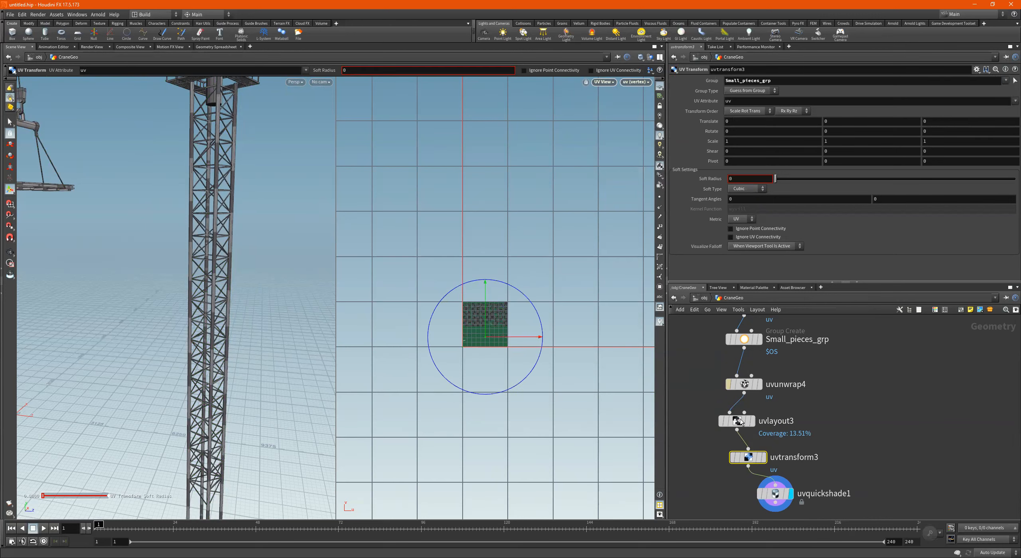
# Step: Try translating the small pieces' UVs by 1 in Y with uvtransform3, and undo the change
pyautogui.click(846, 123)
pyautogui.write('1')
pyautogui.press('Return')
pyautogui.hotkey('ctrl', 's')
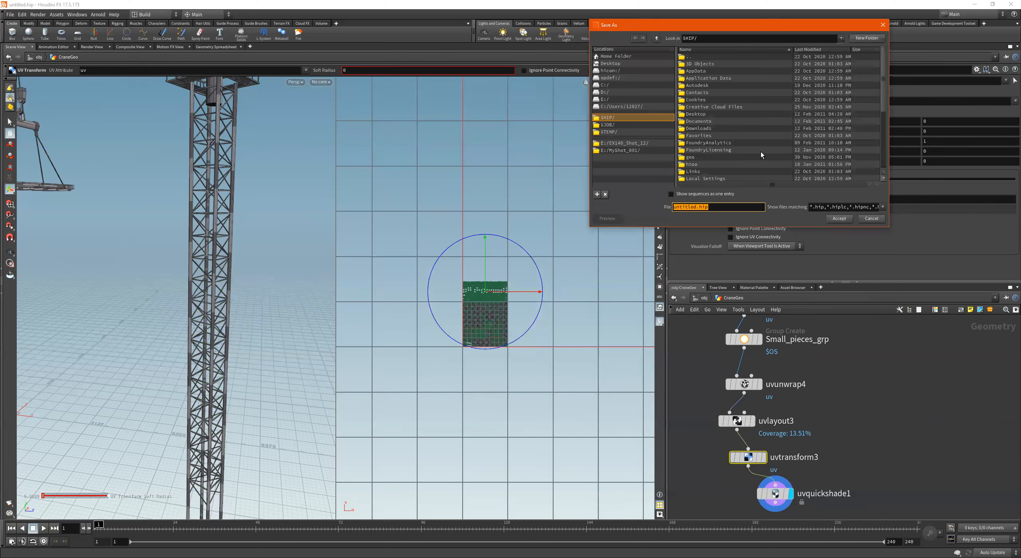
pyautogui.click(872, 219)
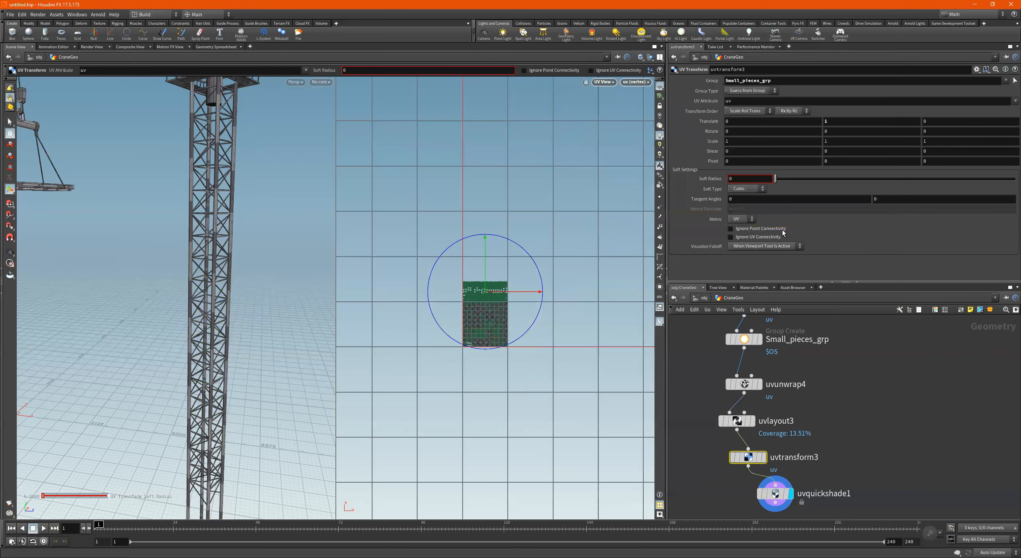
pyautogui.hotkey('ctrl', 'z')
pyautogui.scroll(5, 477, 332)
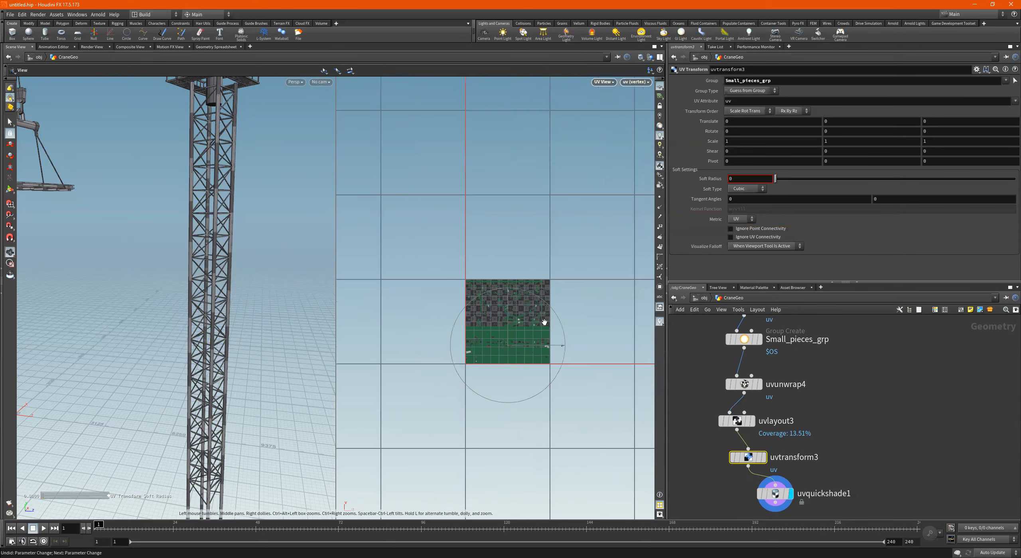
# Step: Align uvquickshade1 directly beneath uvtransform3 in the network and select it
pyautogui.scroll(1, 812, 504)
pyautogui.moveTo(767, 492); pyautogui.dragTo(733, 491)
pyautogui.click(733, 494)
# Step: Examine the node chain from attribdelete1 down to uvquickshade1, along with the whole crane and its UV tile
pyautogui.scroll(-5, 801, 438)
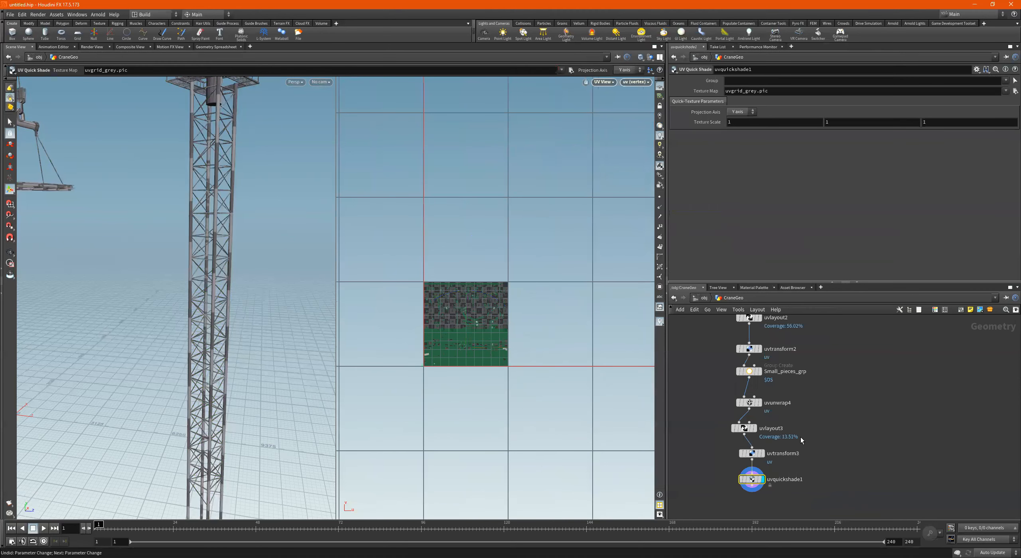
pyautogui.moveTo(823, 377); pyautogui.dragTo(822, 514, button='middle')
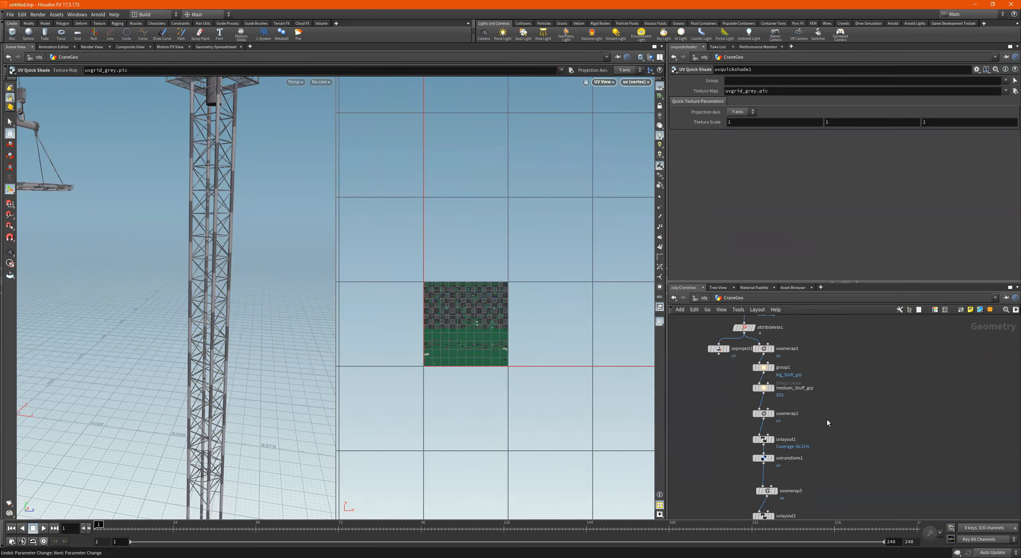
pyautogui.moveTo(847, 387); pyautogui.dragTo(846, 287, button='middle')
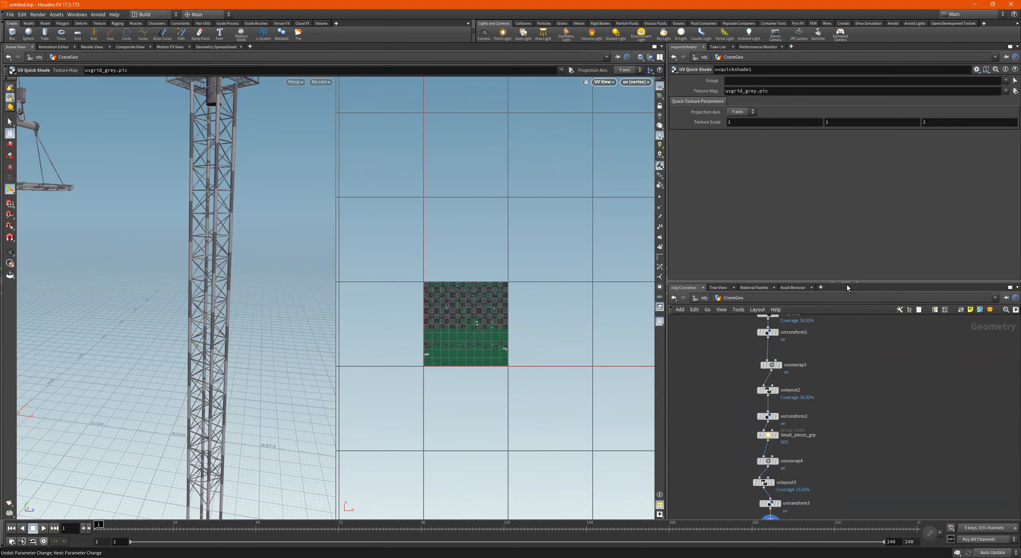
pyautogui.moveTo(843, 476); pyautogui.dragTo(843, 407, button='middle')
pyautogui.scroll(2, 781, 474)
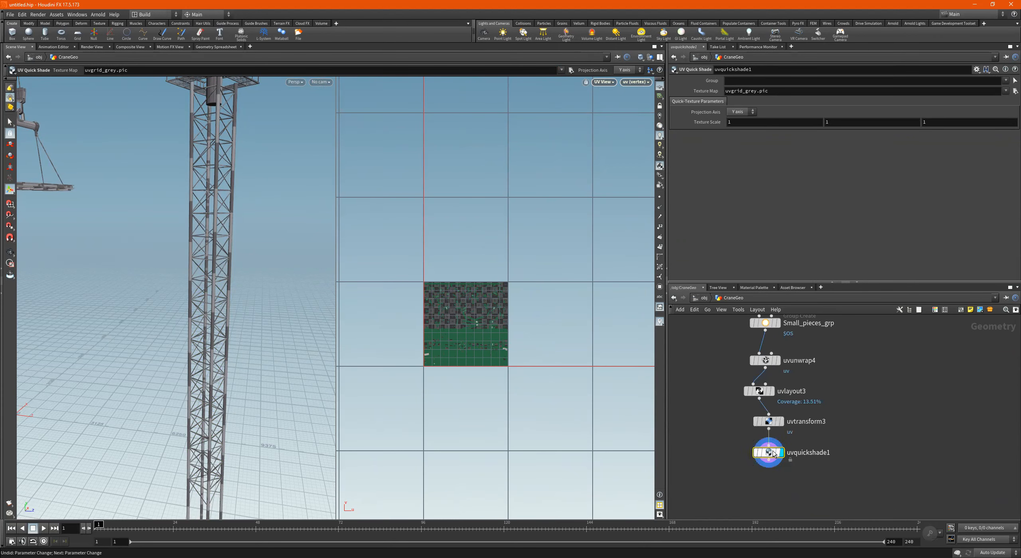
pyautogui.scroll(1, 771, 448)
pyautogui.keyDown('alt'); pyautogui.moveTo(465, 319); pyautogui.dragTo(416, 323, button='right'); pyautogui.keyUp('alt')
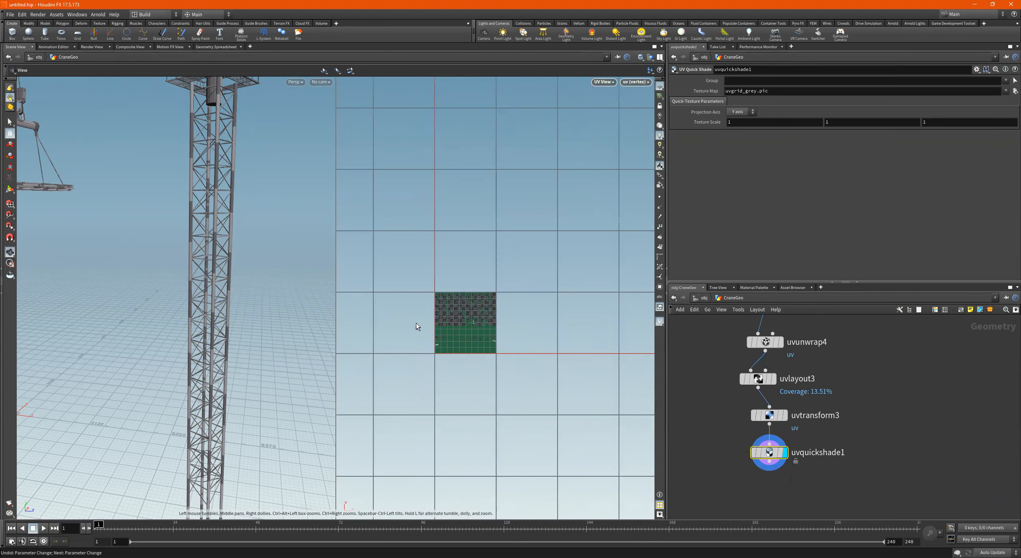
pyautogui.keyDown('alt'); pyautogui.moveTo(193, 239); pyautogui.dragTo(125, 253, button='right'); pyautogui.keyUp('alt')
pyautogui.keyDown('alt'); pyautogui.moveTo(201, 240); pyautogui.dragTo(227, 341); pyautogui.keyUp('alt')
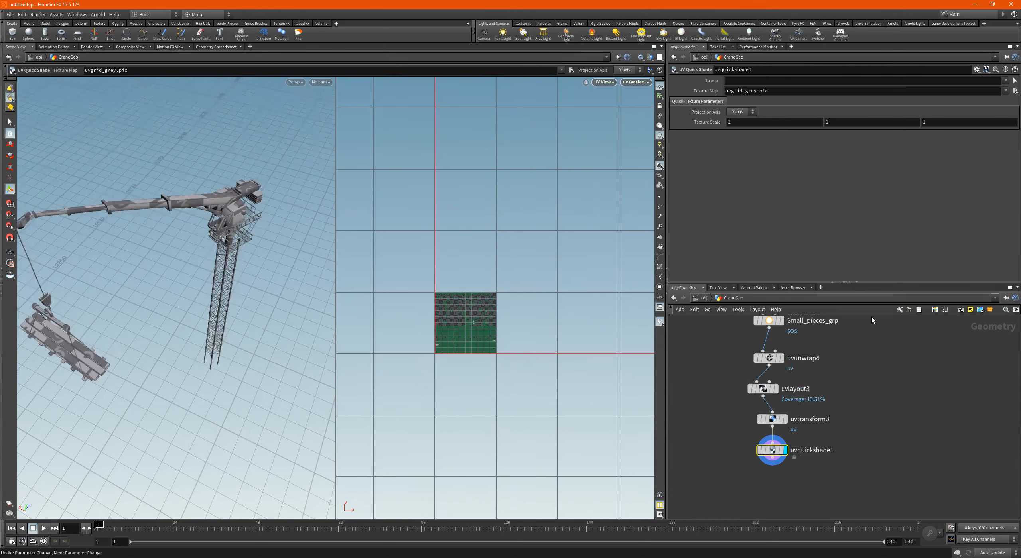
# Step: Select the Crane.obj file node at the head of the network and review the chain down to uvquickshade1
pyautogui.scroll(-3, 819, 388)
pyautogui.moveTo(825, 375); pyautogui.dragTo(791, 469, button='middle')
pyautogui.moveTo(793, 428); pyautogui.dragTo(776, 551, button='middle')
pyautogui.scroll(2, 743, 410)
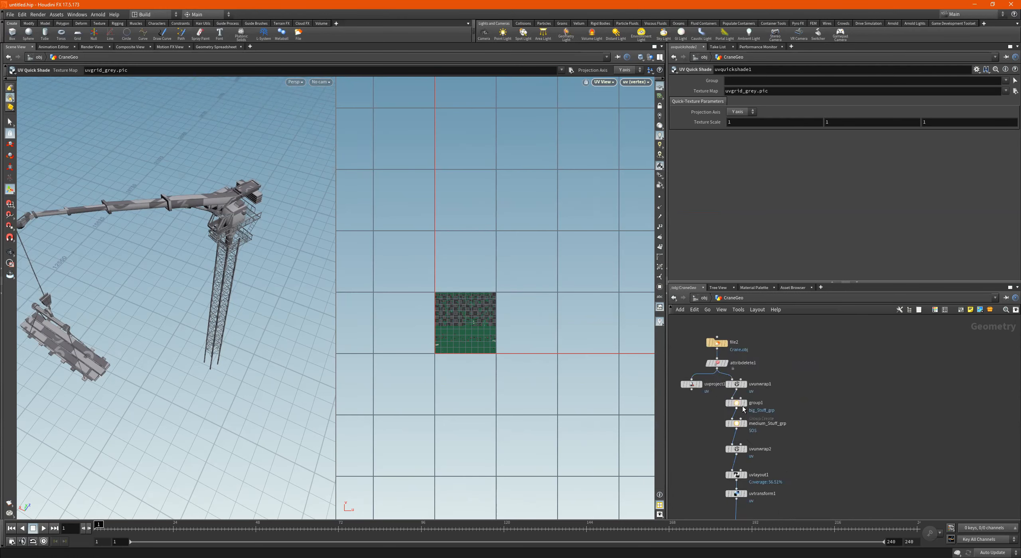
pyautogui.moveTo(744, 340); pyautogui.dragTo(732, 360)
pyautogui.scroll(-3, 791, 408)
pyautogui.moveTo(843, 443); pyautogui.dragTo(853, 315, button='middle')
pyautogui.scroll(4, 777, 479)
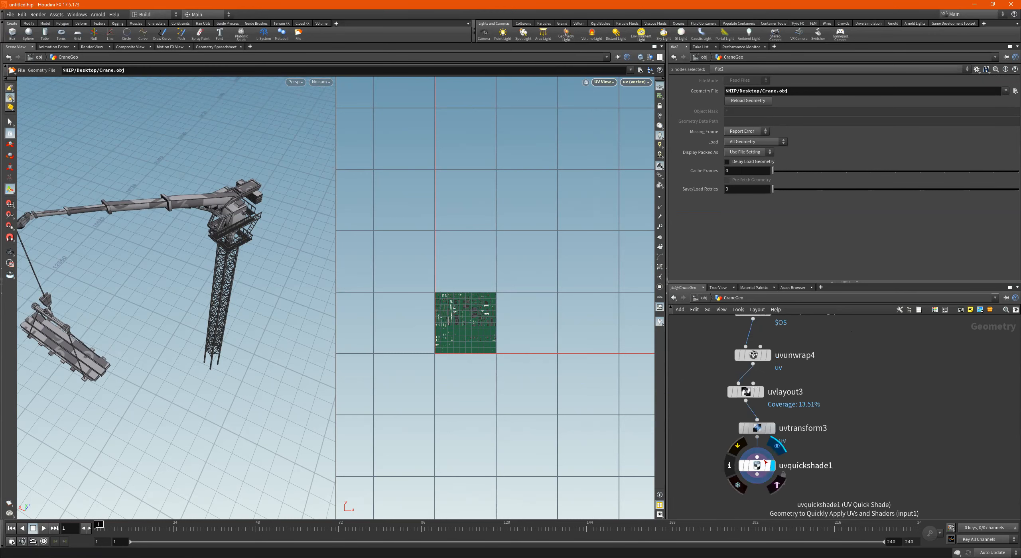
# Step: Display uvtransform3, select the nodes from Small_pieces_grp through uvquickshade1, and view the whole crane
pyautogui.click(766, 430)
pyautogui.scroll(-3, 788, 479)
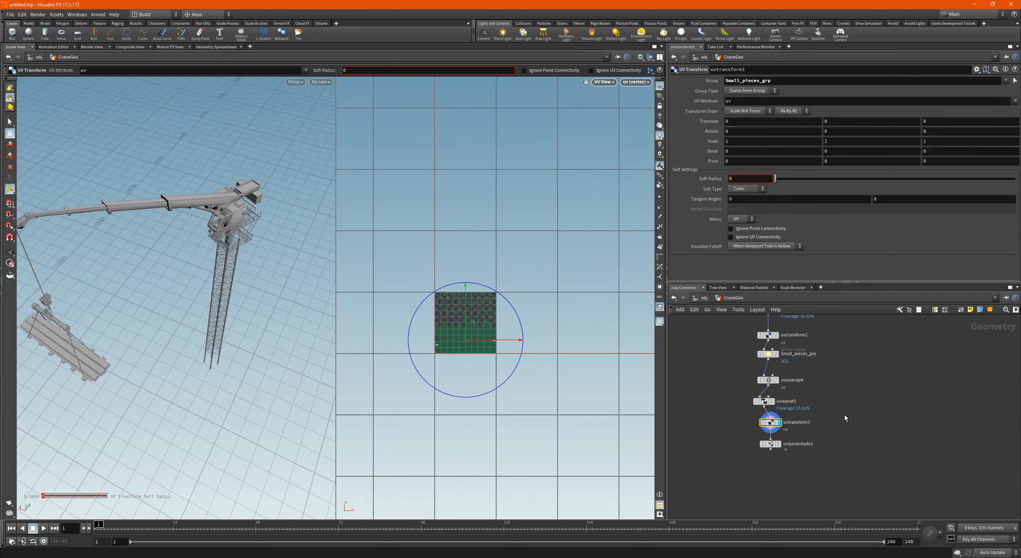
pyautogui.moveTo(825, 414); pyautogui.dragTo(749, 475)
pyautogui.moveTo(842, 389); pyautogui.dragTo(739, 491)
pyautogui.keyDown('alt'); pyautogui.moveTo(257, 262); pyautogui.dragTo(243, 242); pyautogui.keyUp('alt')
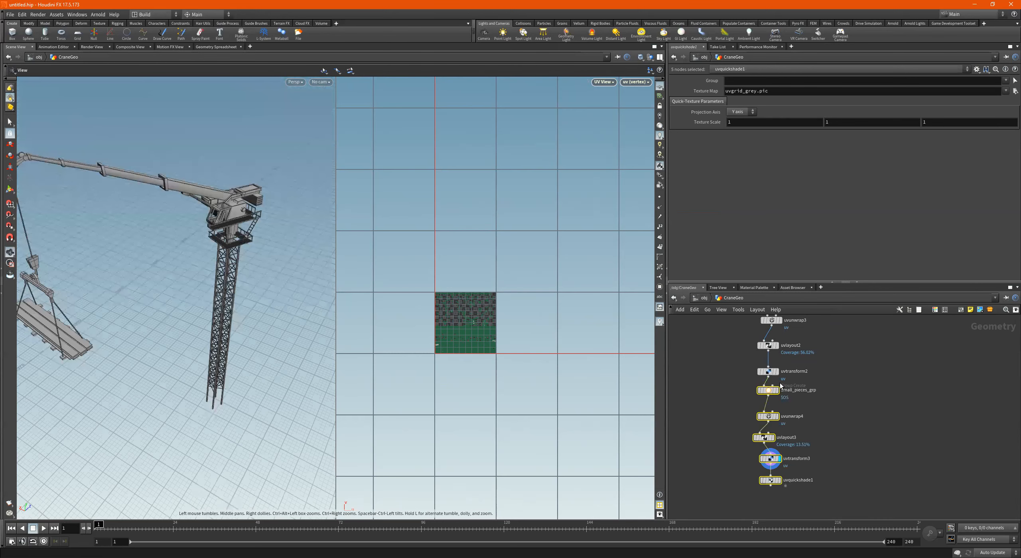
# Step: Display and select uvtransform2, and examine how the big and medium pieces' UVs are spread across the tiles
pyautogui.moveTo(787, 396); pyautogui.dragTo(821, 396, button='right')
pyautogui.moveTo(777, 403); pyautogui.dragTo(778, 444, button='middle')
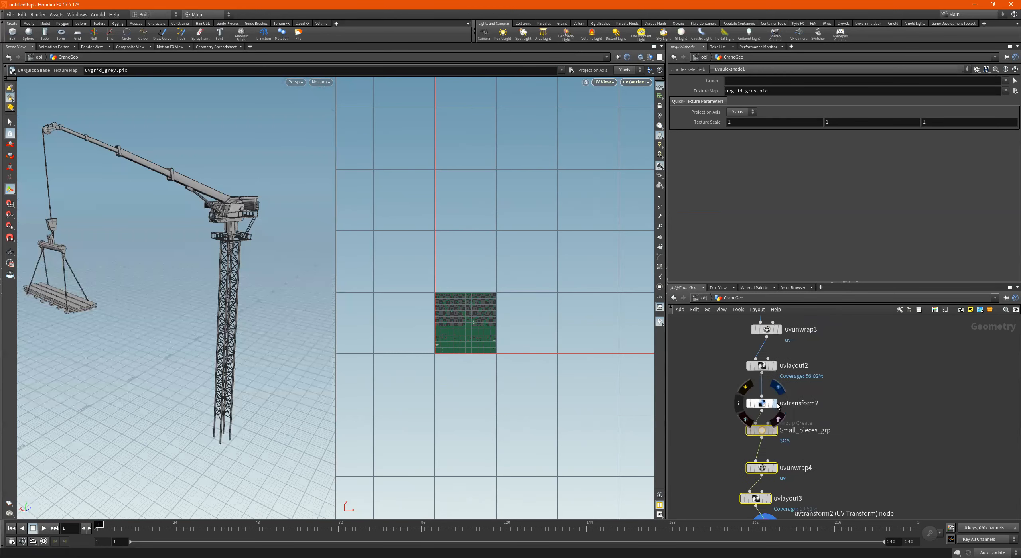
pyautogui.click(775, 403)
pyautogui.click(763, 404)
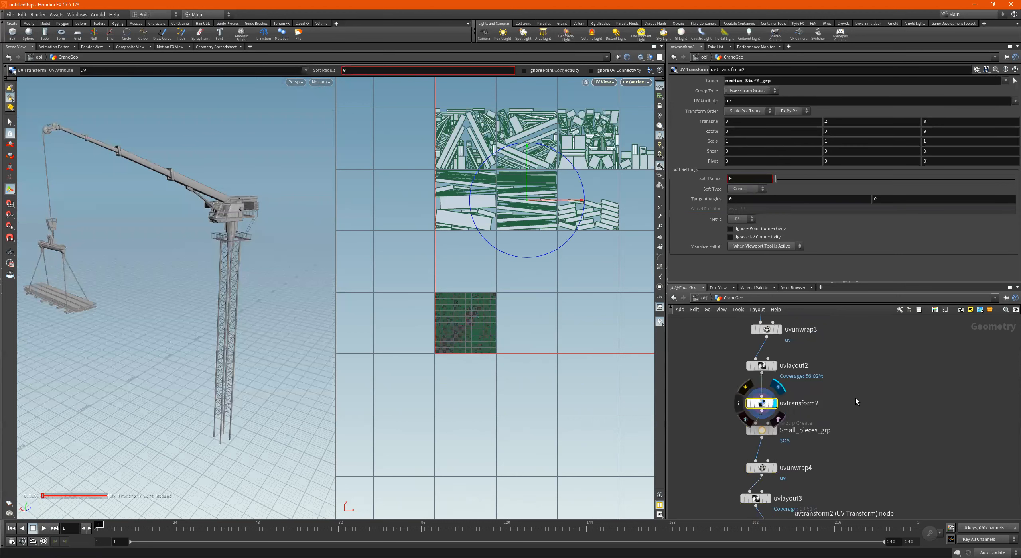
pyautogui.scroll(-2, 865, 399)
pyautogui.press('Escape')
pyautogui.scroll(-1, 522, 274)
pyautogui.moveTo(512, 279); pyautogui.dragTo(486, 318, button='middle')
pyautogui.press('space')
pyautogui.moveTo(579, 324); pyautogui.dragTo(550, 325, button='middle')
pyautogui.scroll(2, 796, 419)
# Step: Compare the UVs of Small_pieces_grp, uvlayout3 and uvtransform3 by displaying each node in turn
pyautogui.moveTo(797, 427)
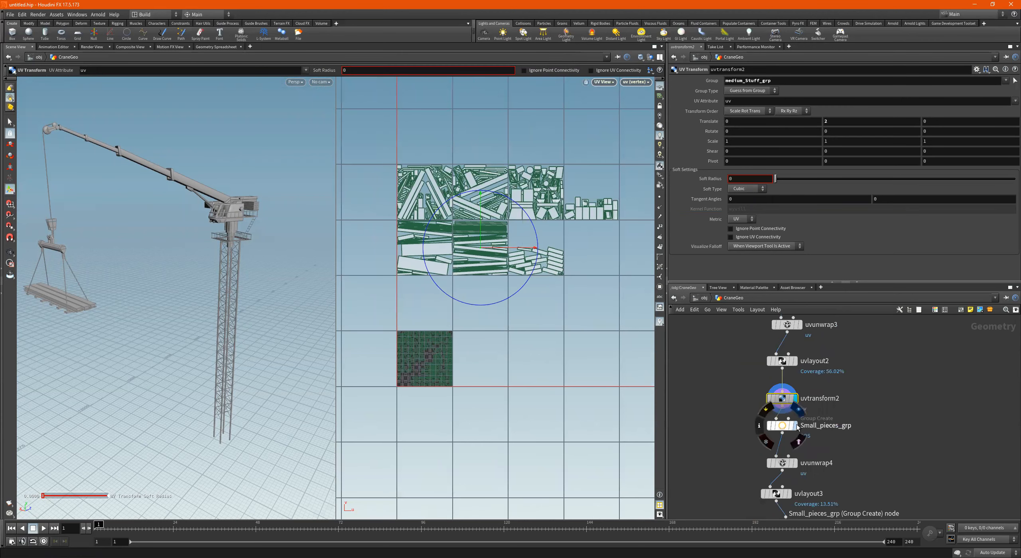
pyautogui.click(782, 426)
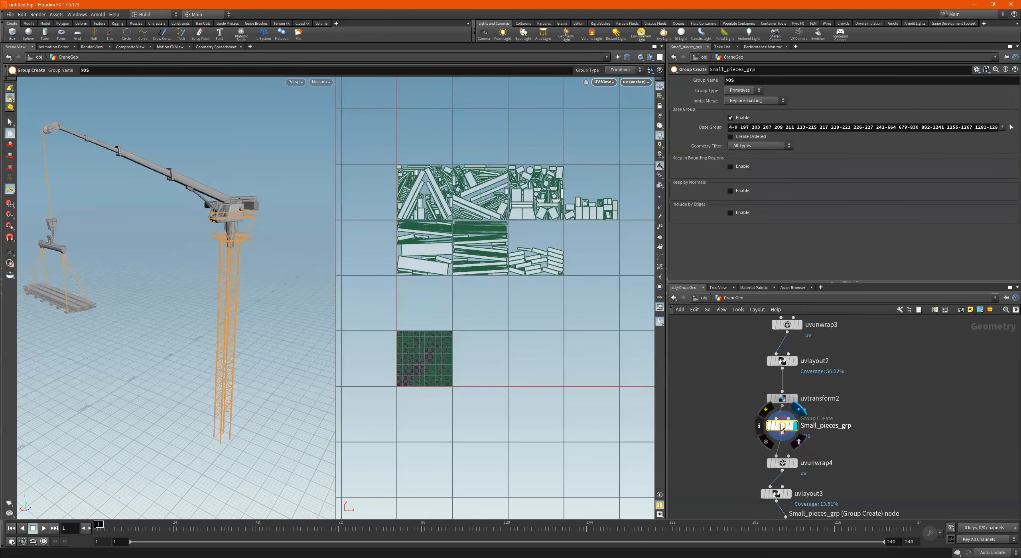
pyautogui.moveTo(852, 445); pyautogui.dragTo(853, 396, button='middle')
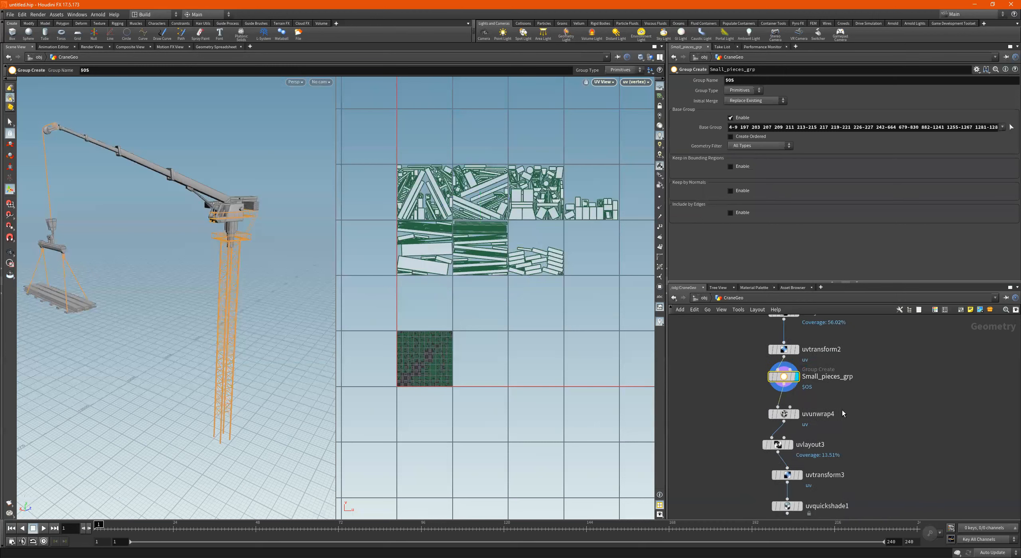
pyautogui.click(793, 447)
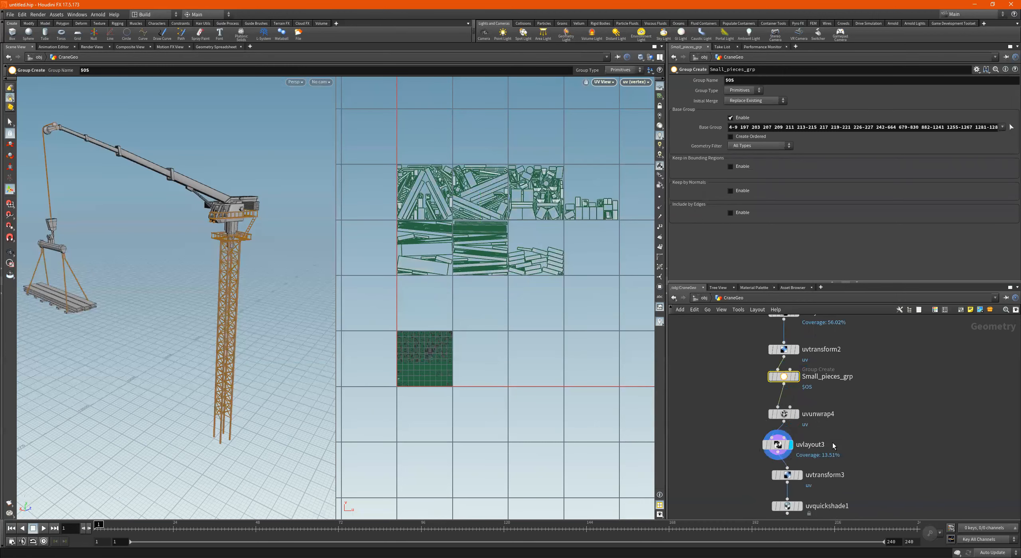
pyautogui.moveTo(833, 446); pyautogui.dragTo(831, 405, button='middle')
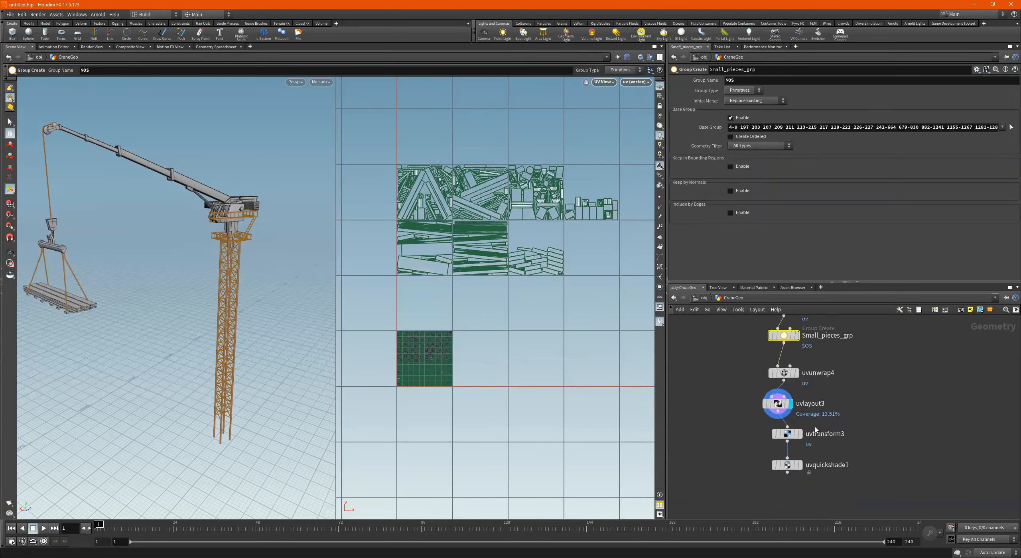
pyautogui.click(792, 435)
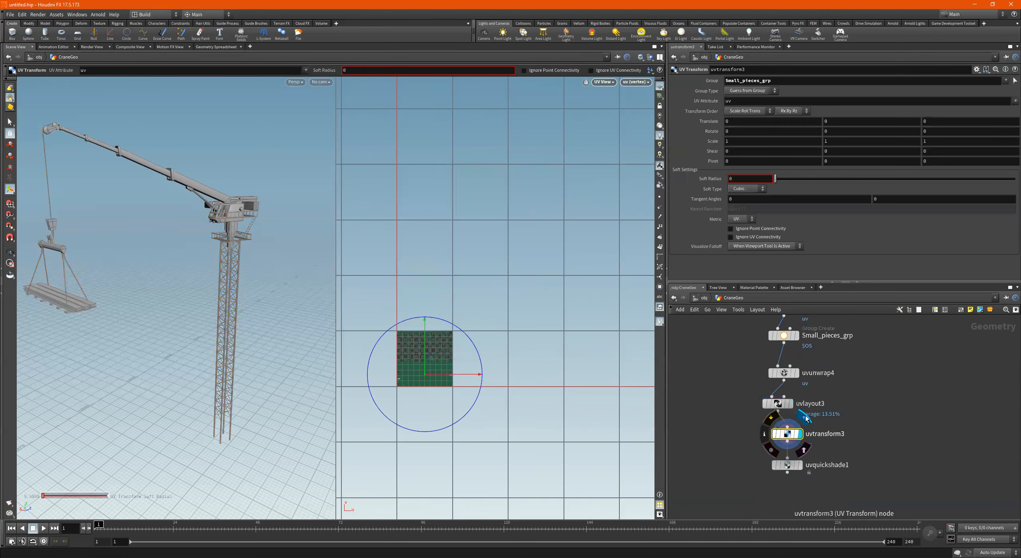
pyautogui.click(805, 417)
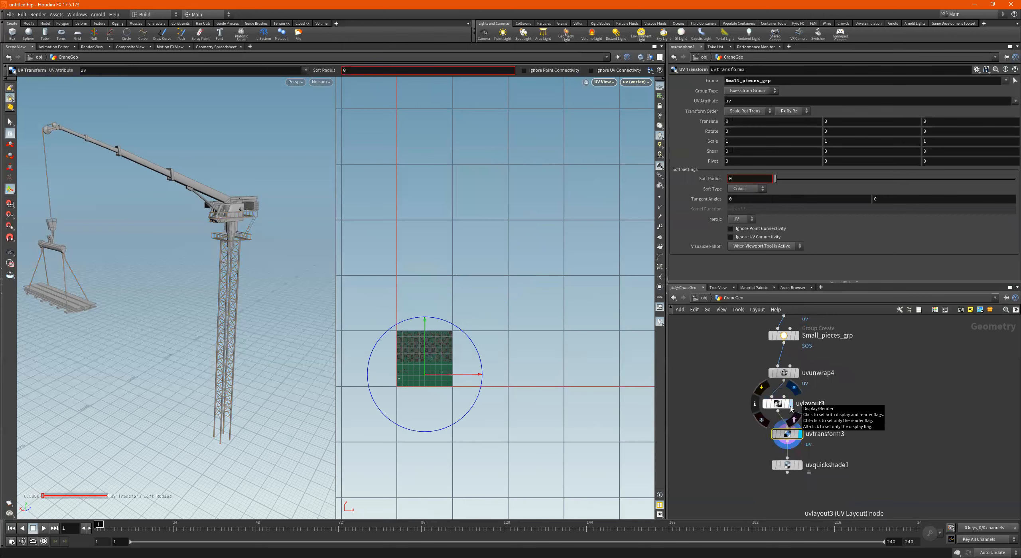